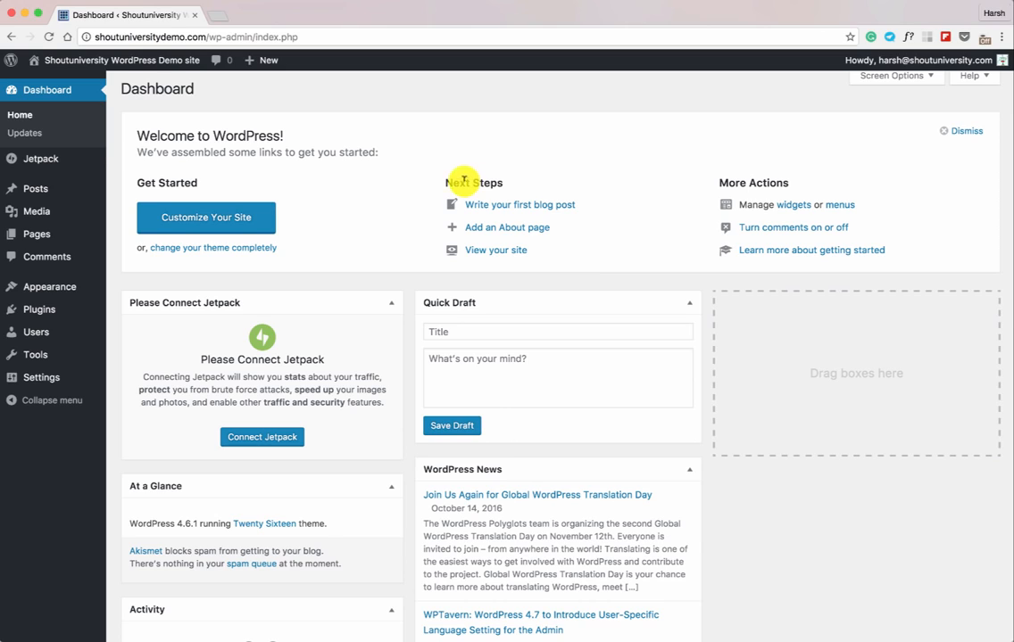
- Search the plugin directory for "yoast Seo", then install and activate the Yoast SEO plugin
mouse_move(90, 311)
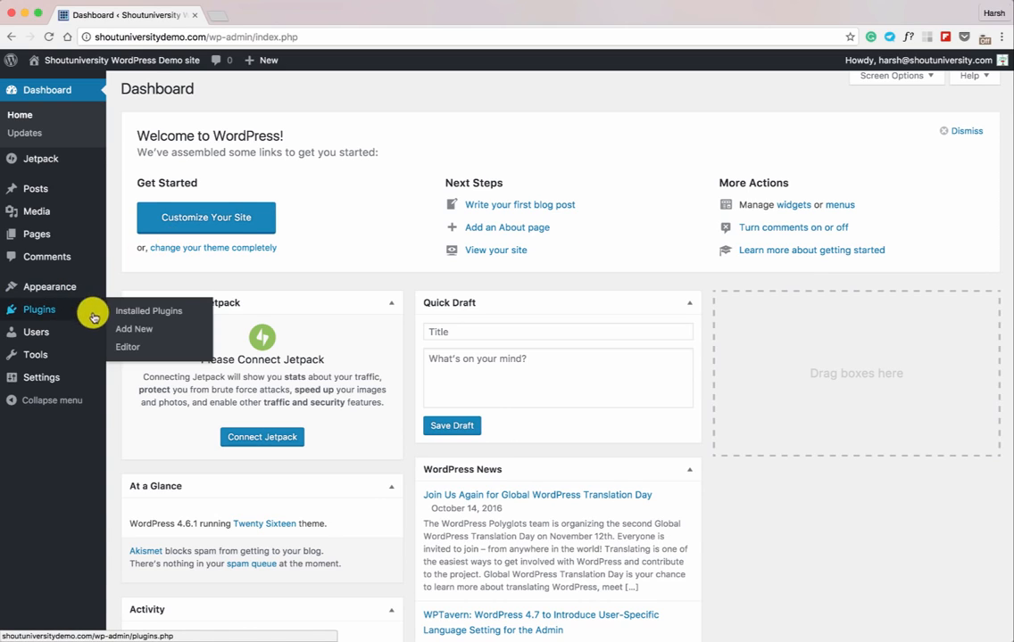
left_click(128, 329)
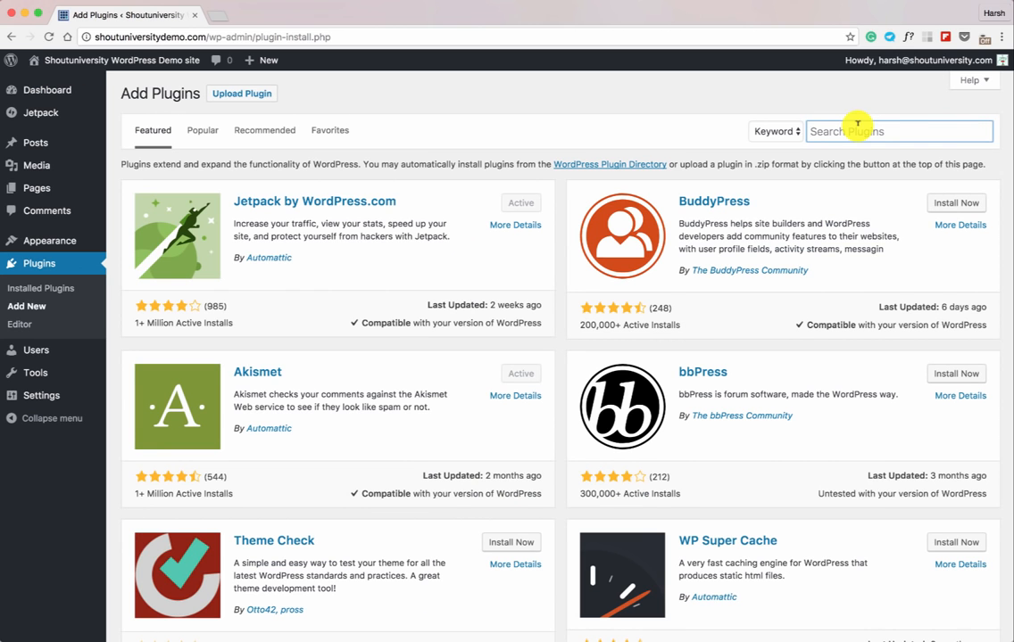
left_click(500, 200)
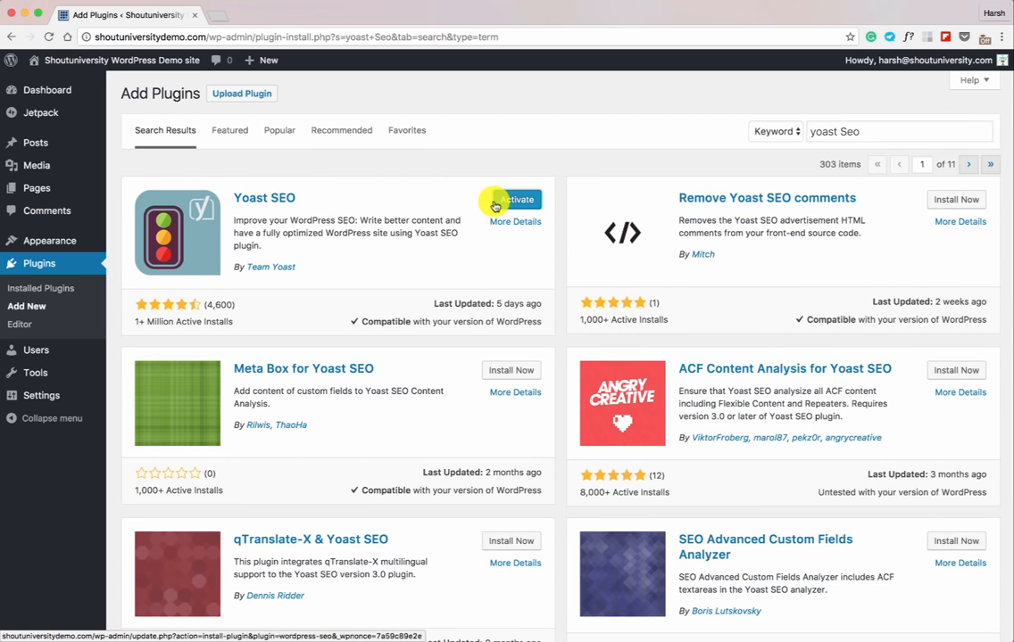
left_click(519, 201)
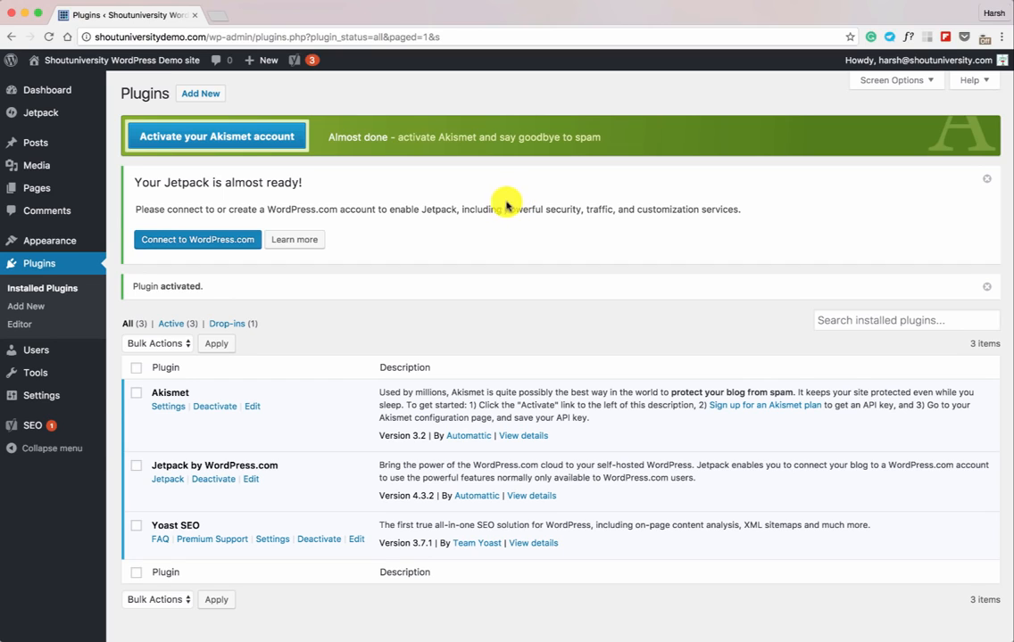
- Enable the advanced settings pages in the Yoast SEO features and save the changes
mouse_move(63, 426)
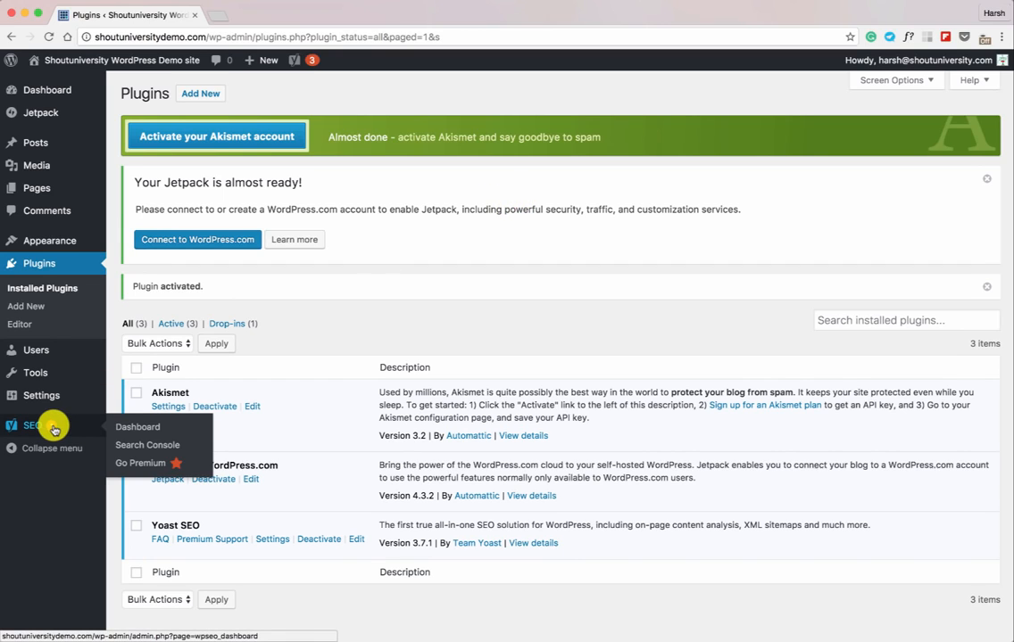
left_click(140, 427)
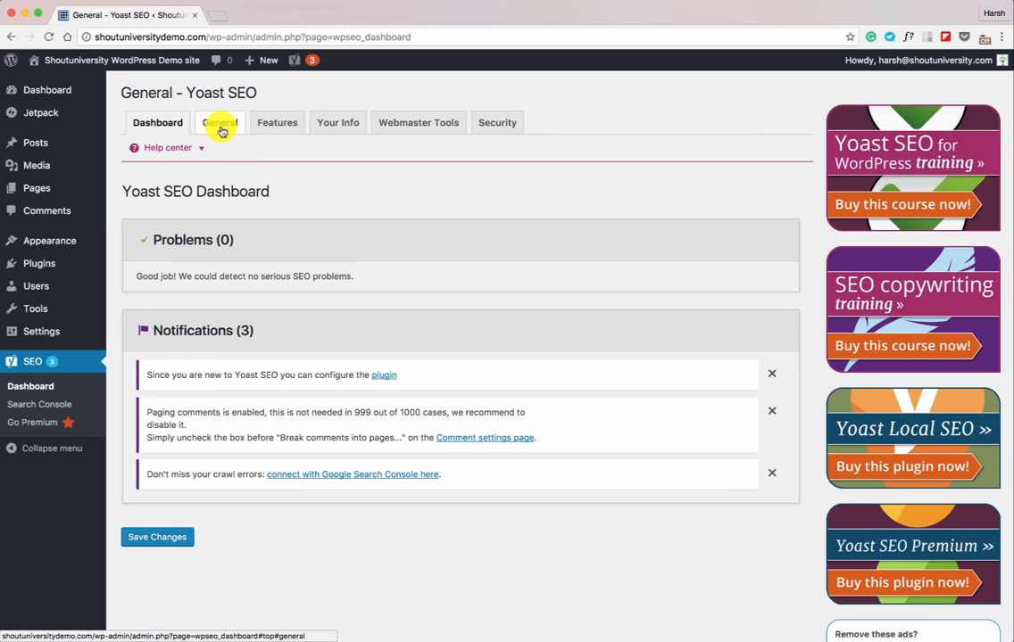
left_click(221, 126)
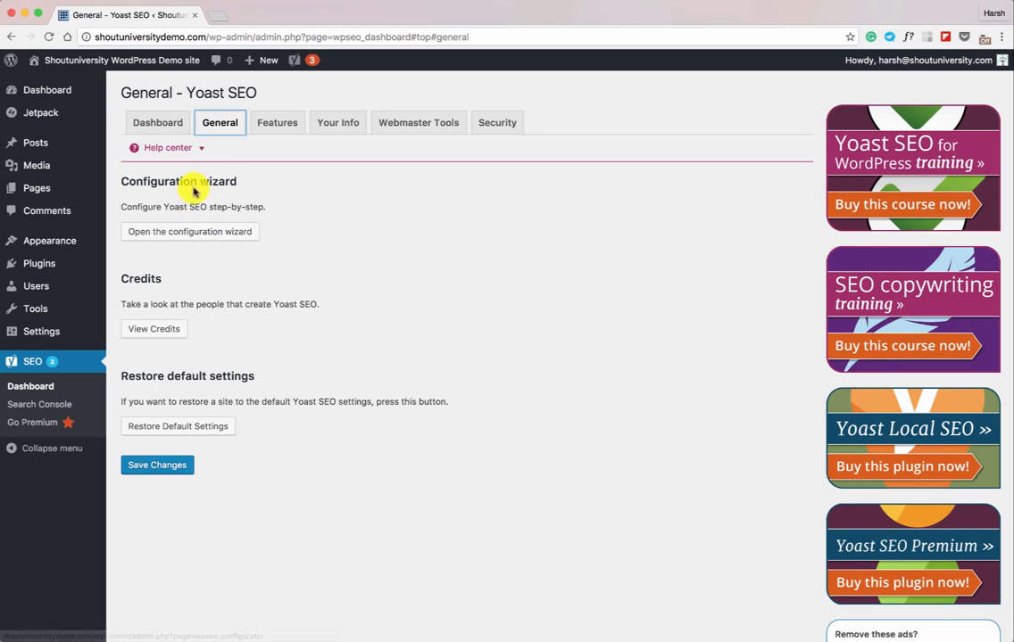
left_click(272, 124)
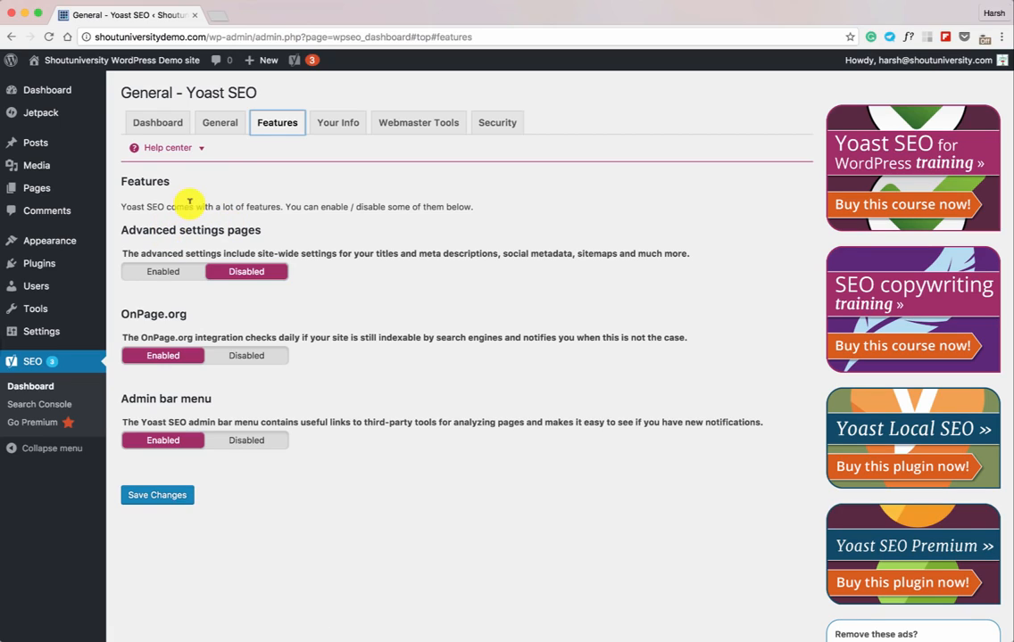
left_click(166, 272)
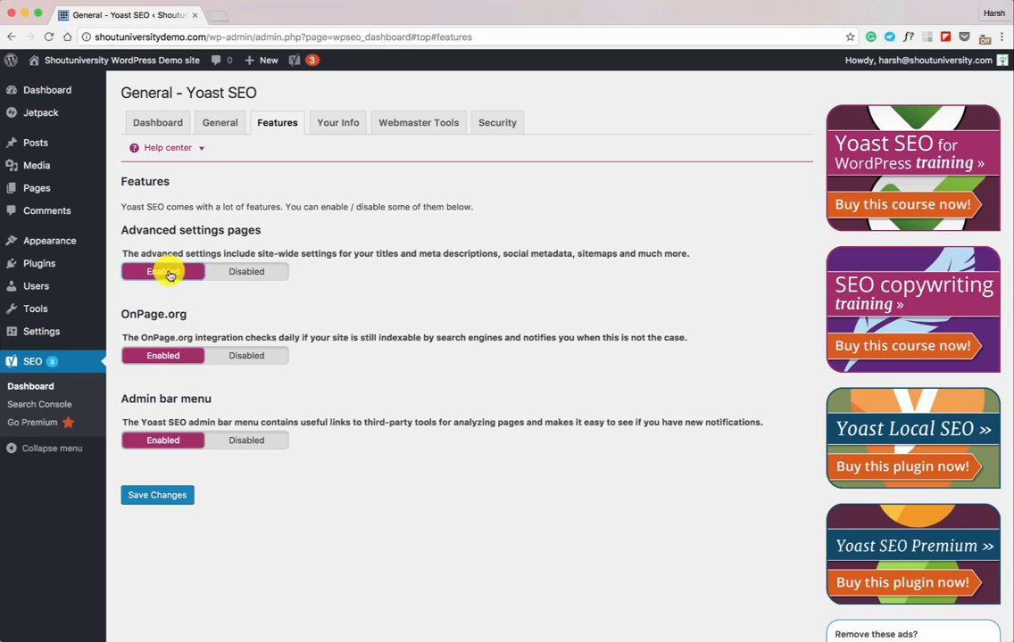
left_click(147, 495)
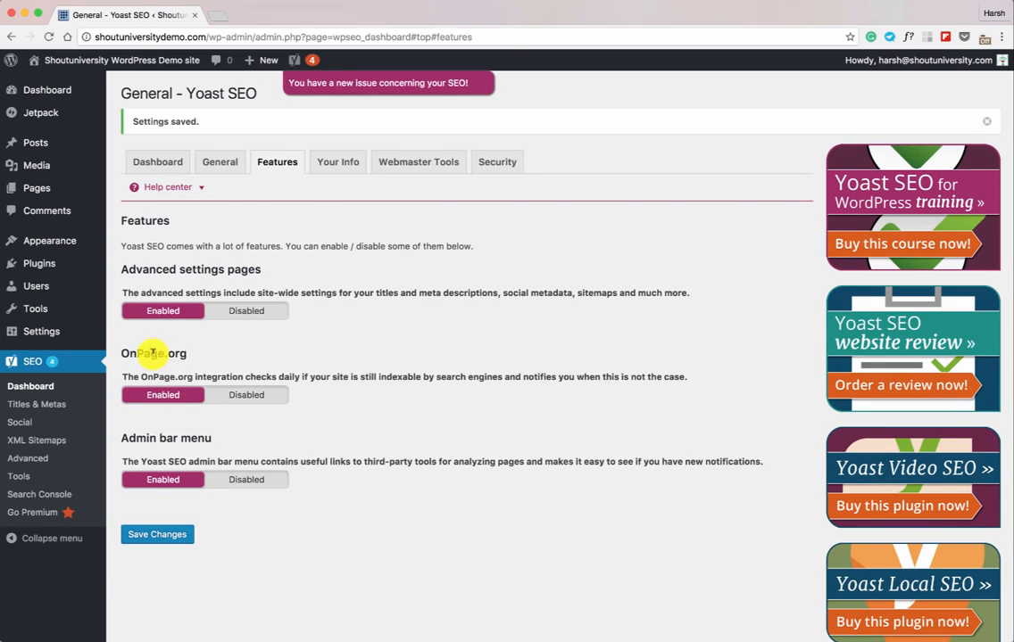
- Disable the OnPage.org integration and the admin bar menu in the Yoast SEO features, and save the changes
left_click(247, 393)
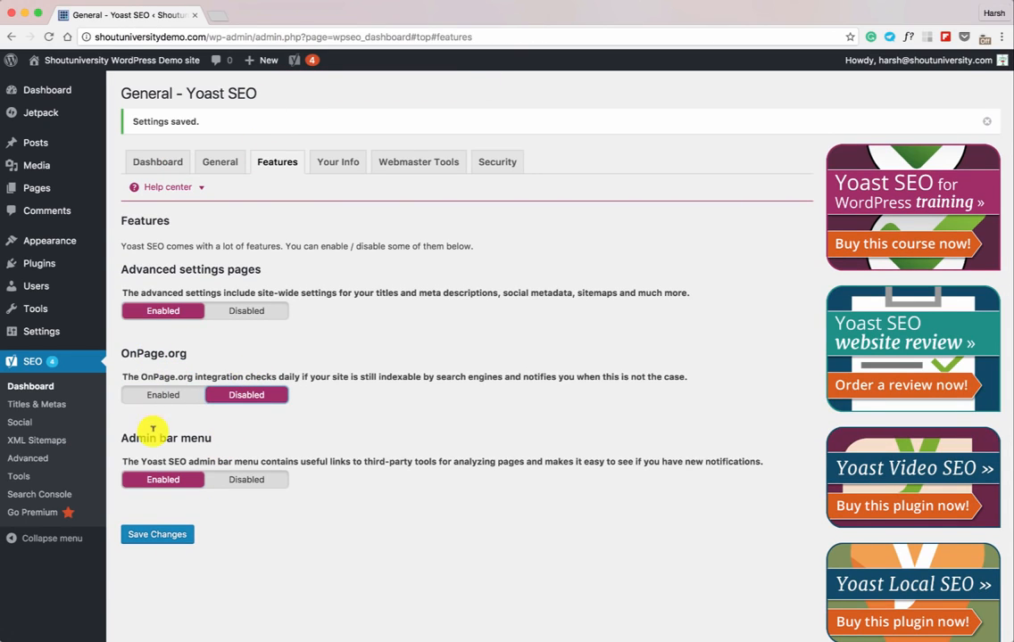
left_click(240, 479)
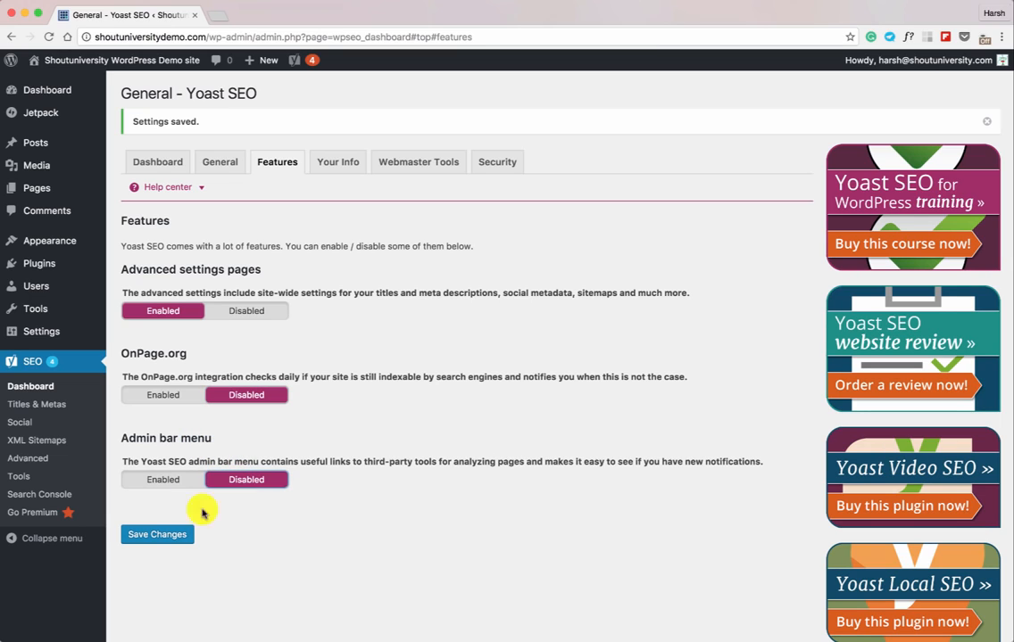
left_click(161, 536)
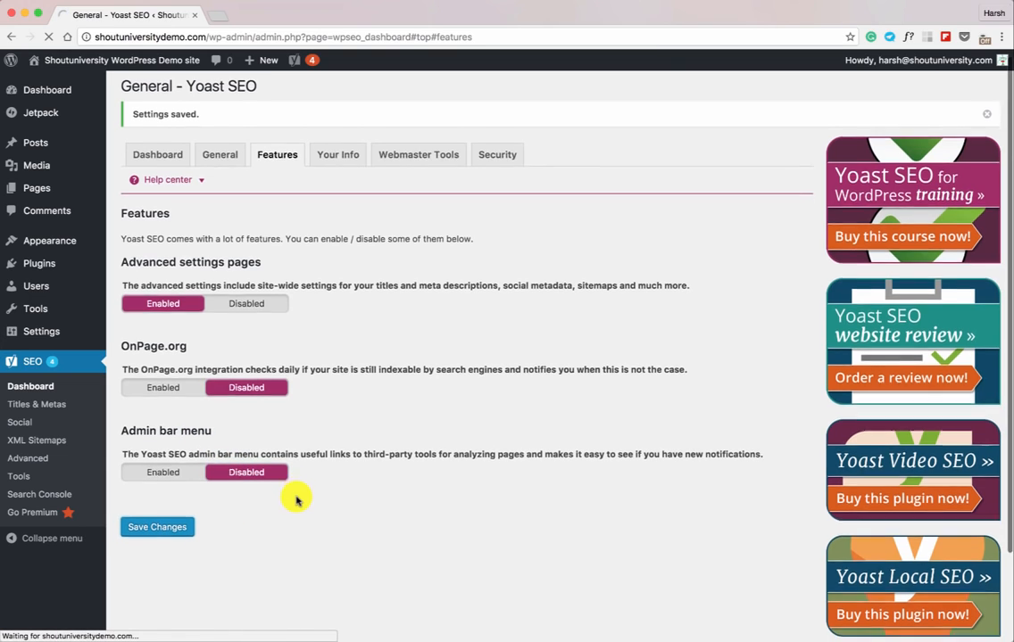
- In the Yoast SEO configuration wizard, set the environment to Production and the site type to Blog
left_click(234, 169)
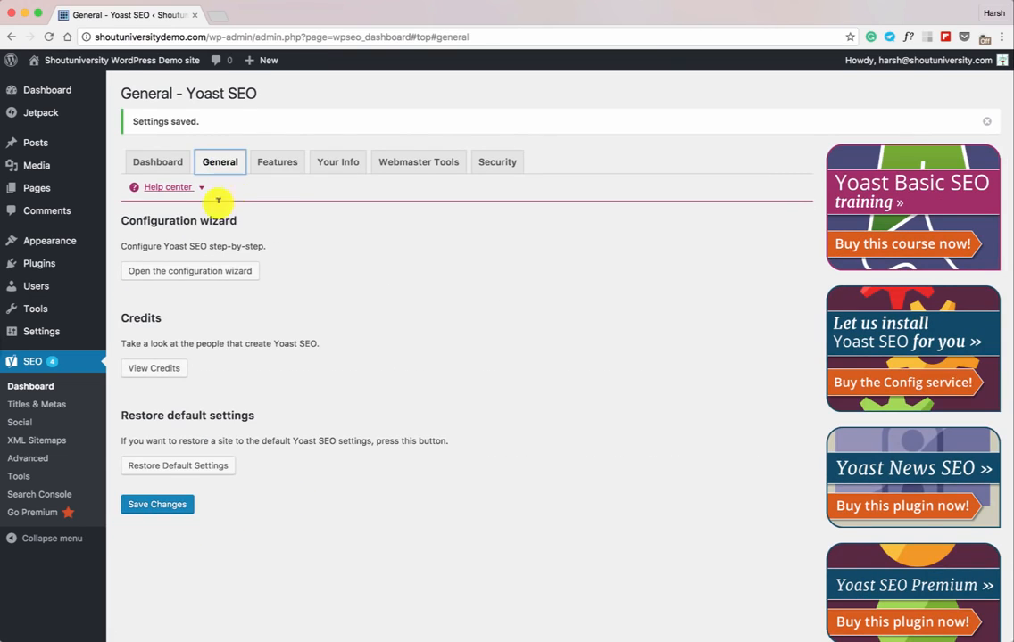
left_click(201, 271)
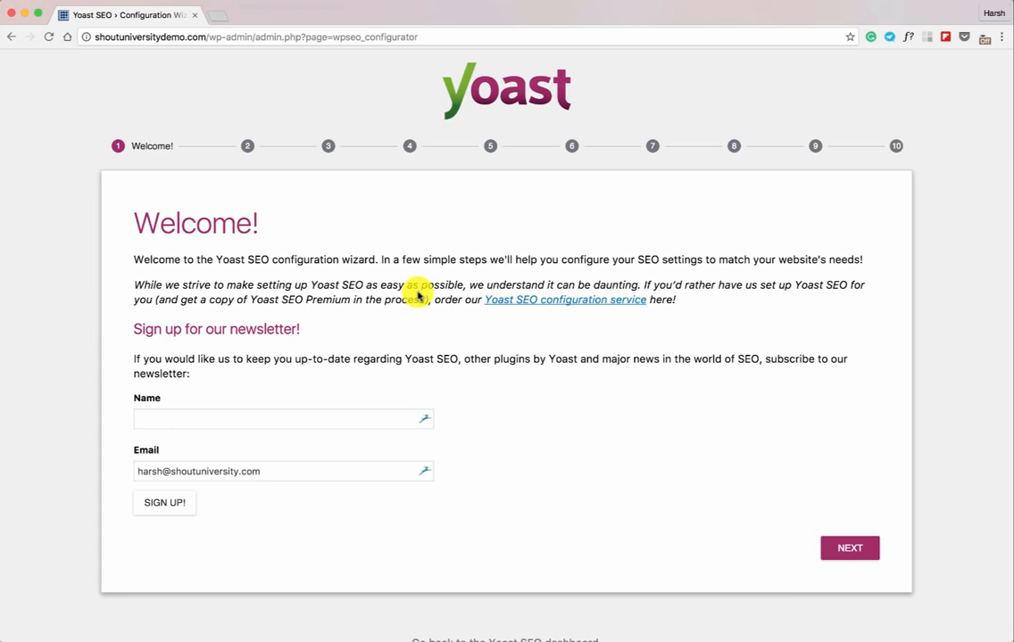
left_click(839, 548)
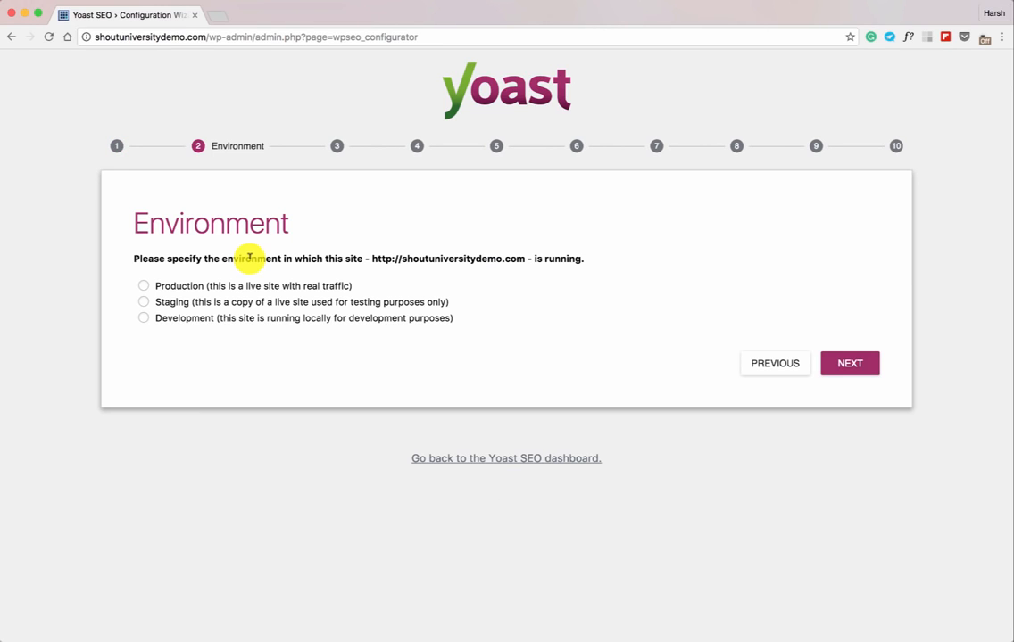
left_click(179, 287)
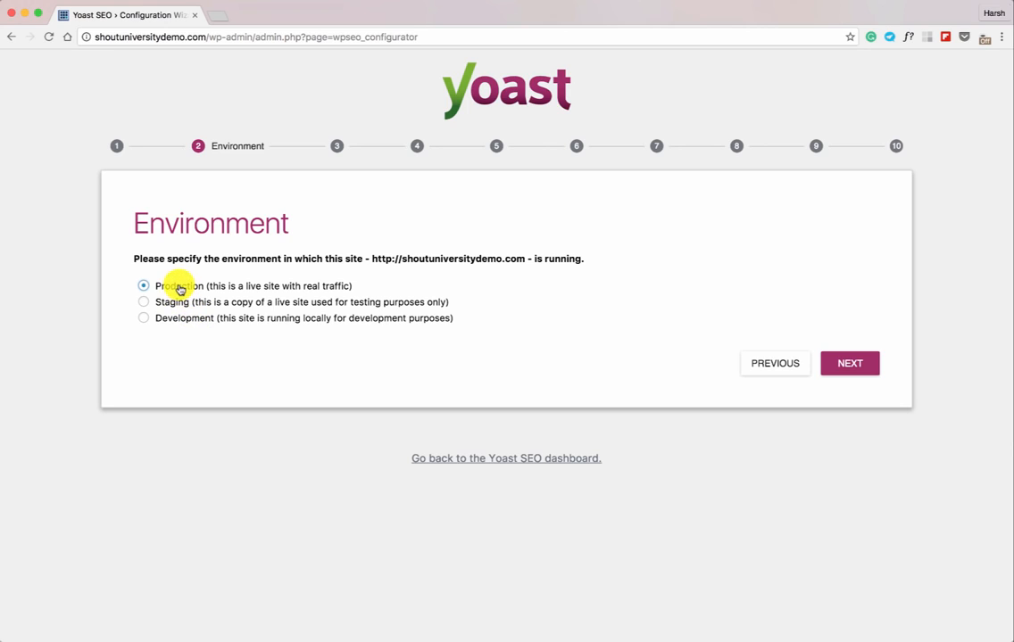
left_click(844, 363)
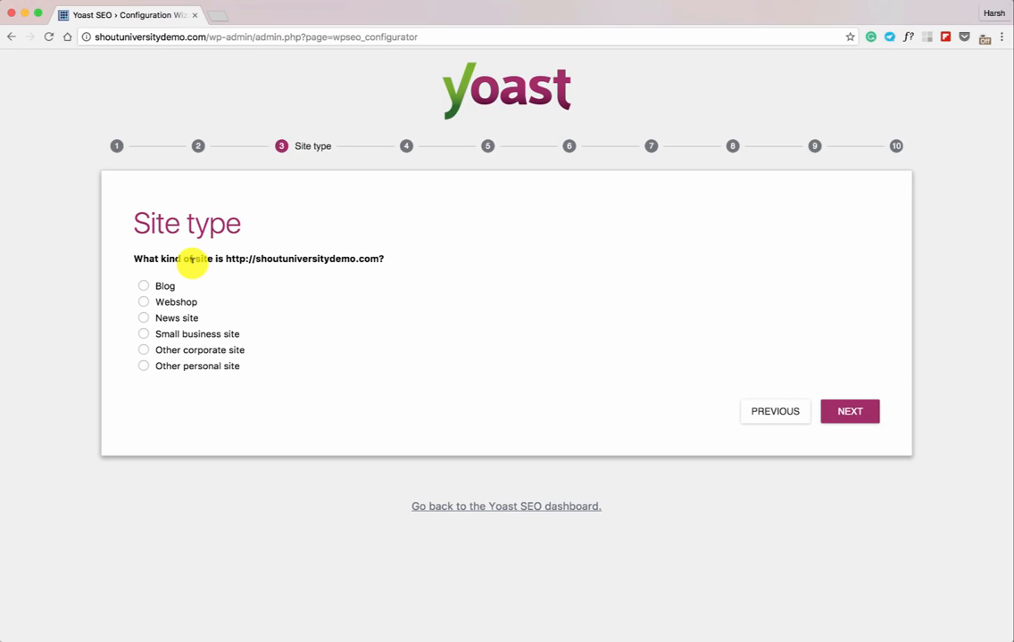
left_click(144, 287)
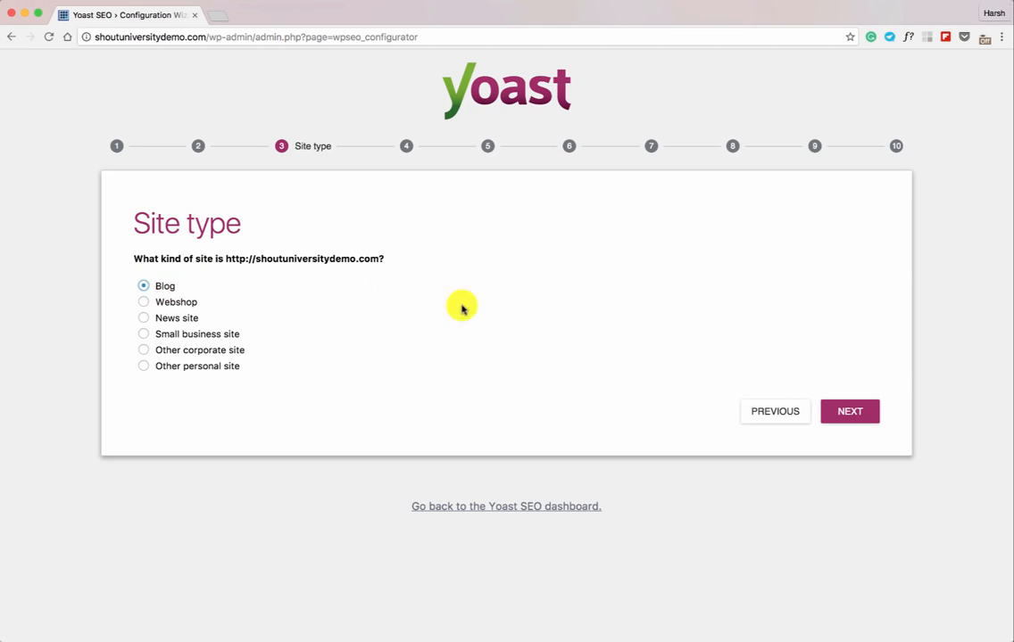
left_click(844, 411)
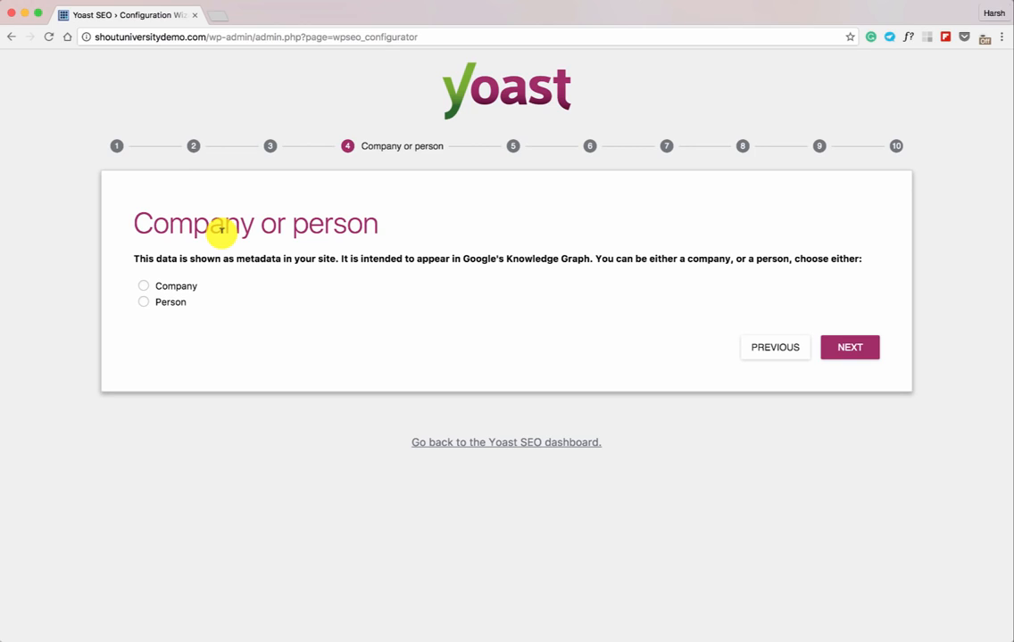
- Identify the site as a company with the name ShoutUniversity, without adding a logo
left_click(143, 292)
left_click(209, 350)
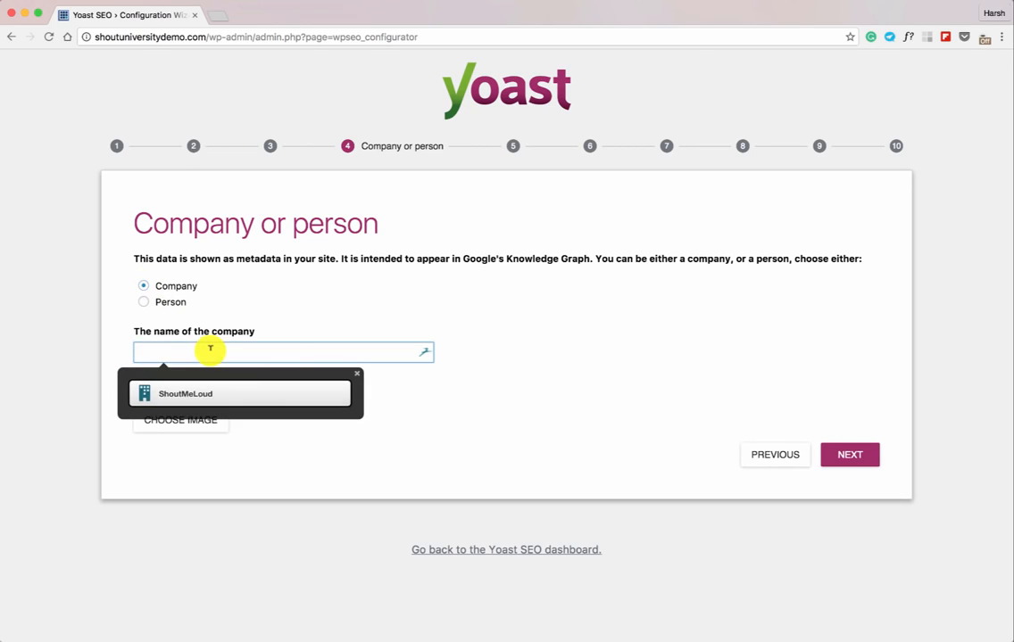
type("ShoutUniversity")
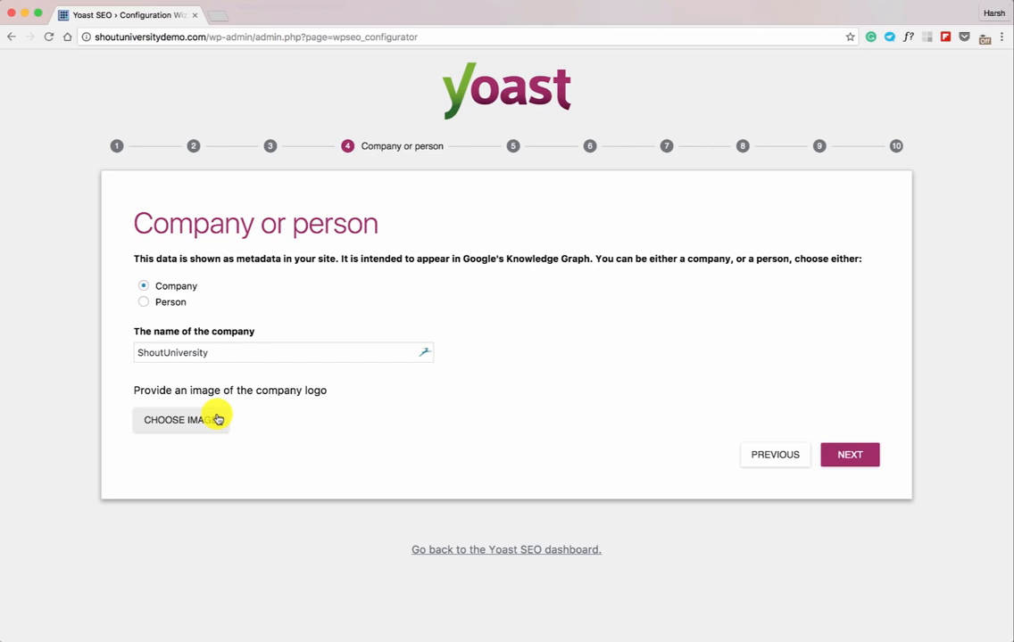
left_click(841, 457)
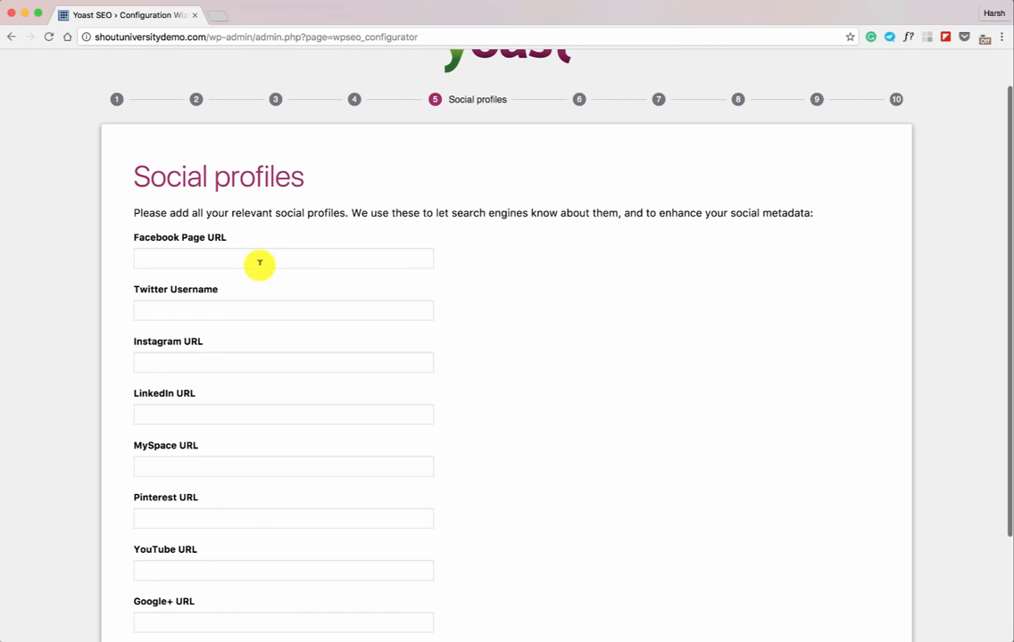
left_click(259, 267)
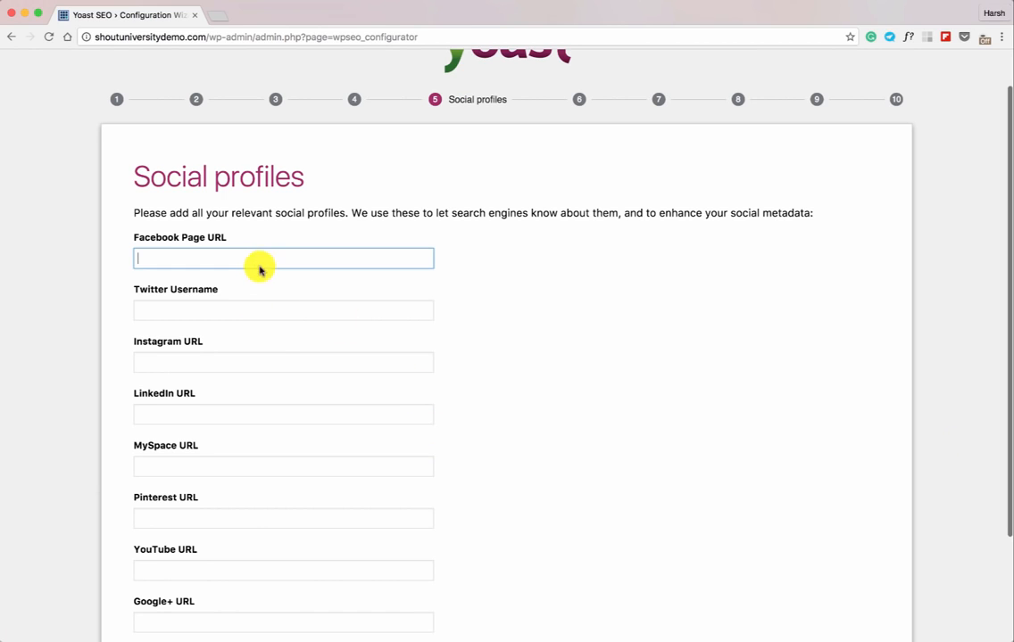
scroll(273, 342, "down", 2)
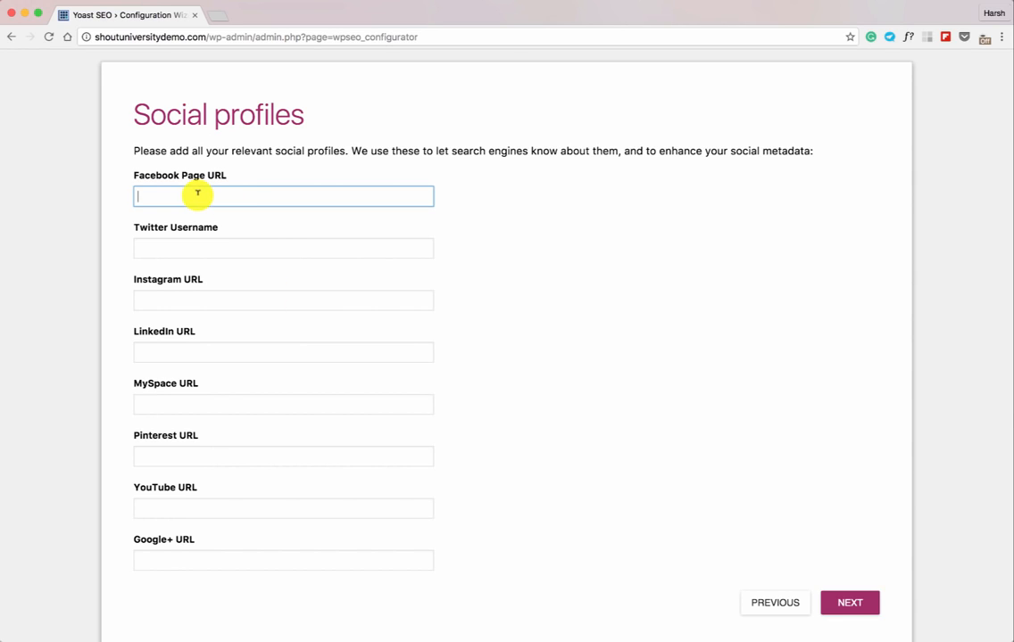
scroll(256, 188, "down", 1)
left_click(235, 237)
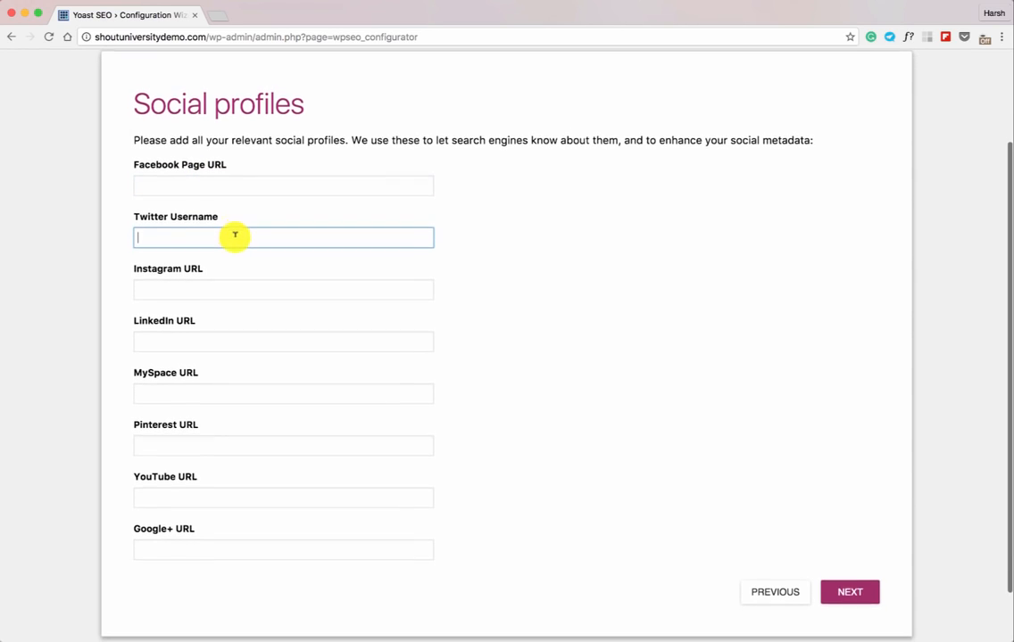
type("denharsh")
key("Tab")
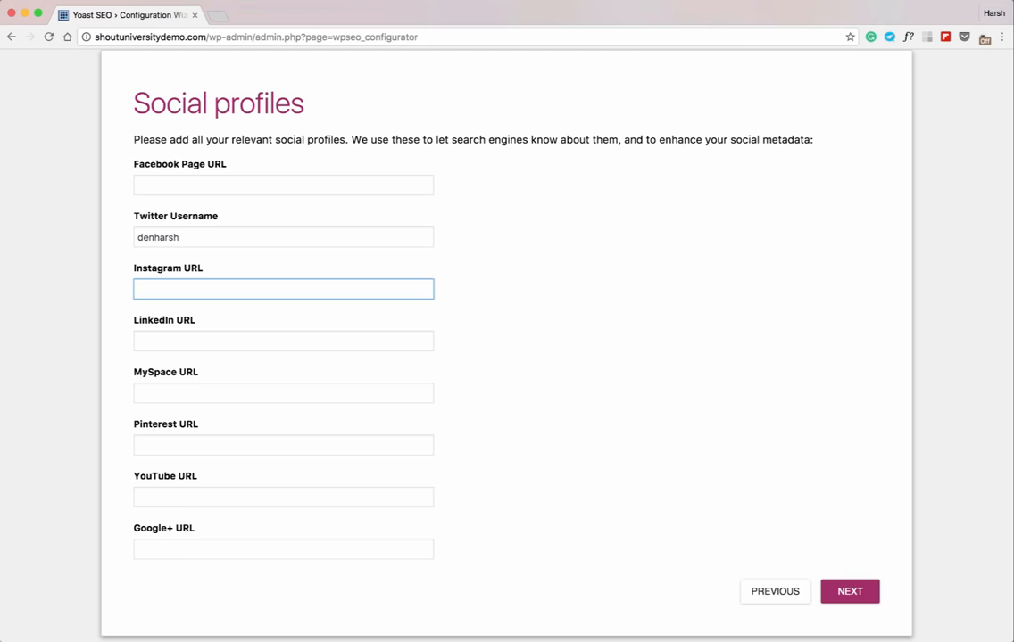
type("http://")
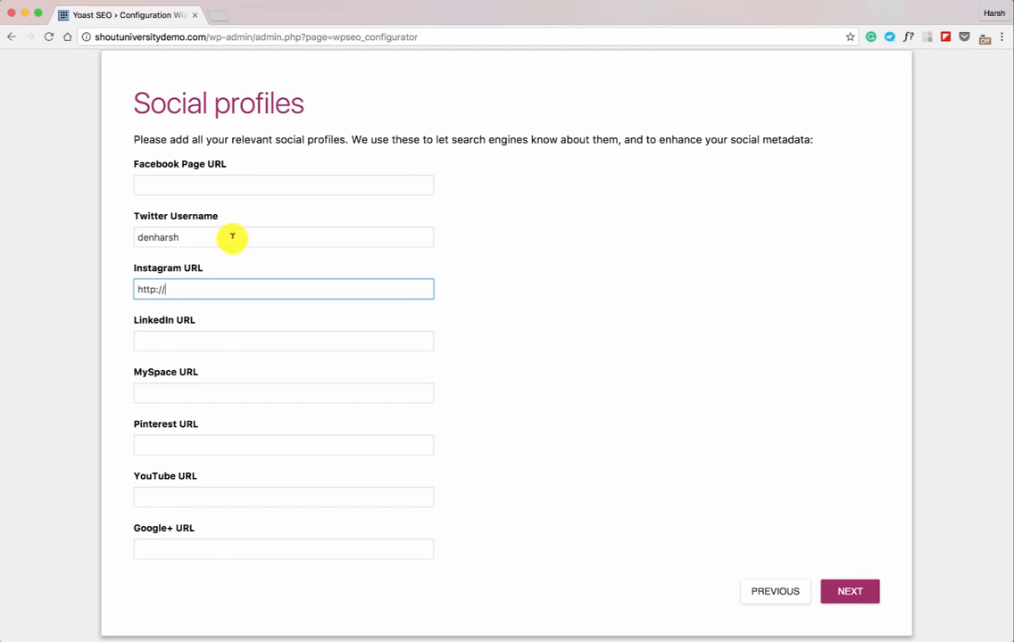
scroll(496, 419, "down", 1)
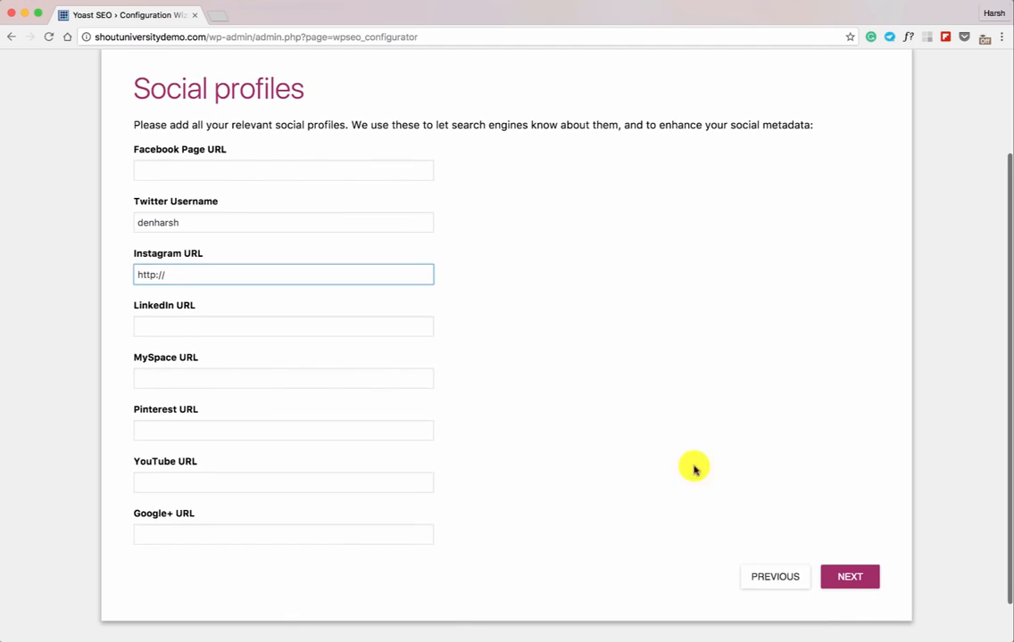
left_click(855, 578)
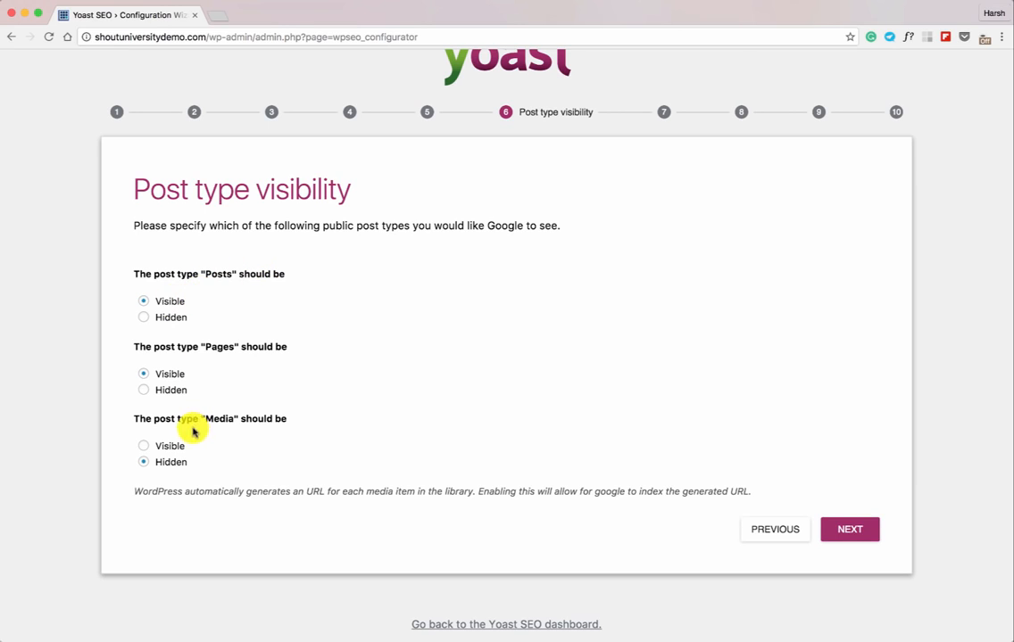
- Keep posts and pages visible, media hidden and multiple authors set to No, and skip the Google Search Console authorization
left_click(838, 530)
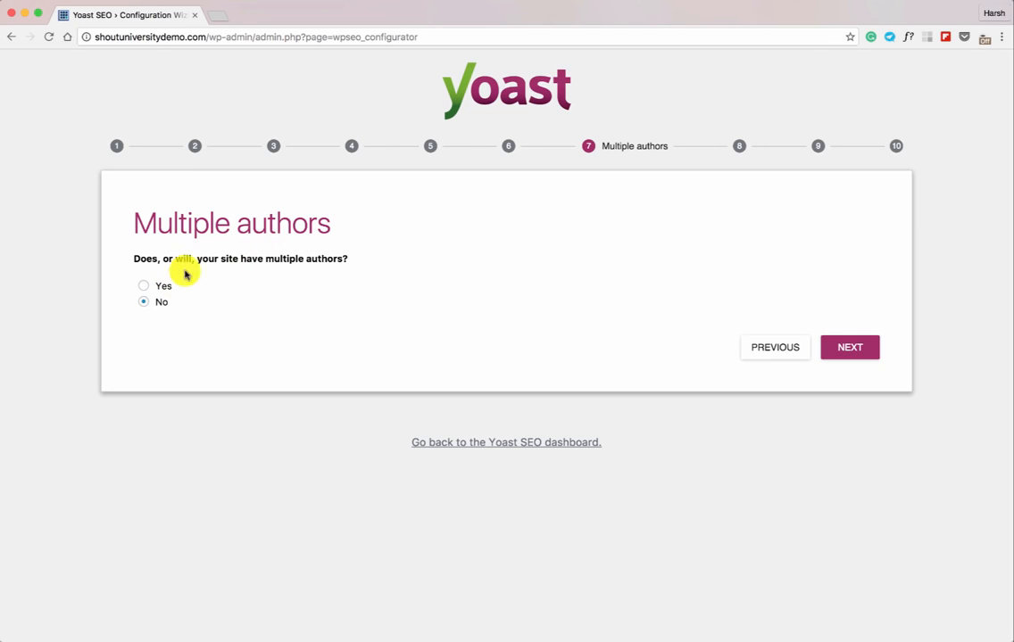
left_click(839, 348)
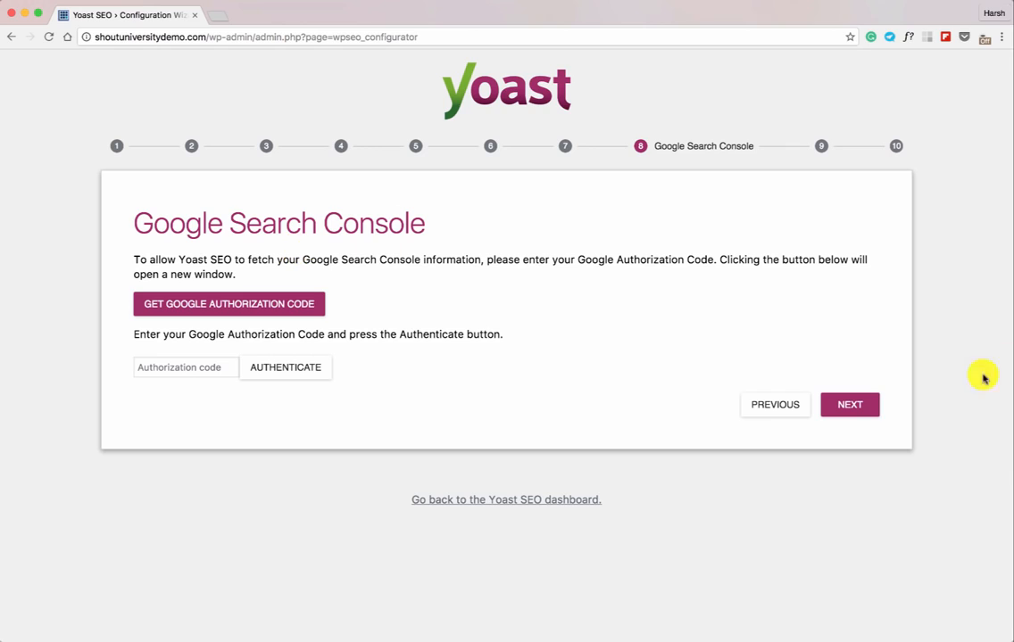
left_click(848, 406)
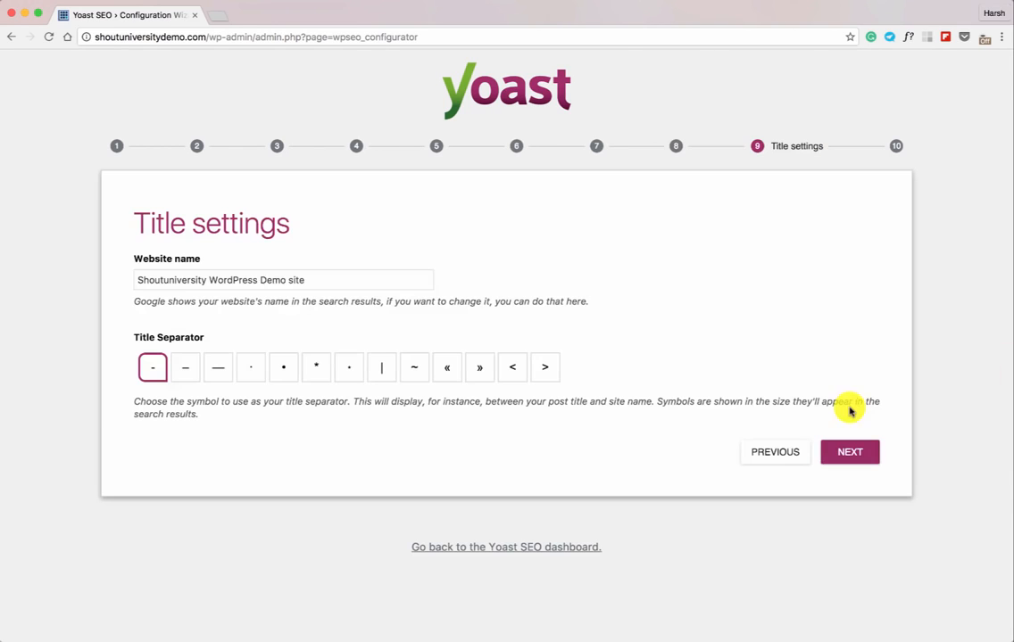
- Set the website name to Shoutuniversity in the title settings and close the completed configuration wizard
left_click_drag(259, 280, 396, 280)
key("BackSpace")
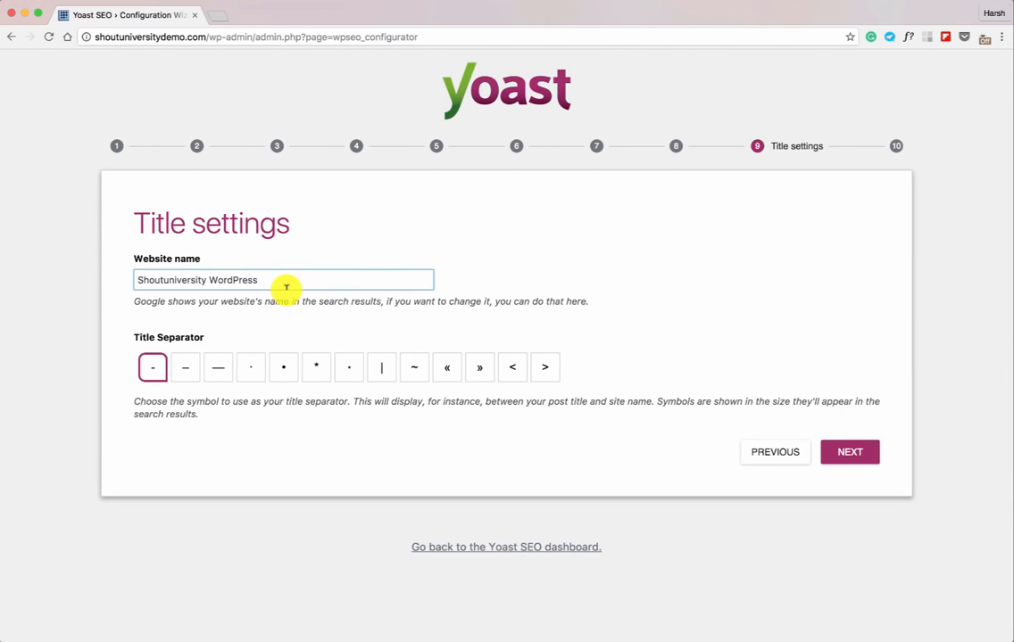
left_click_drag(209, 280, 372, 285)
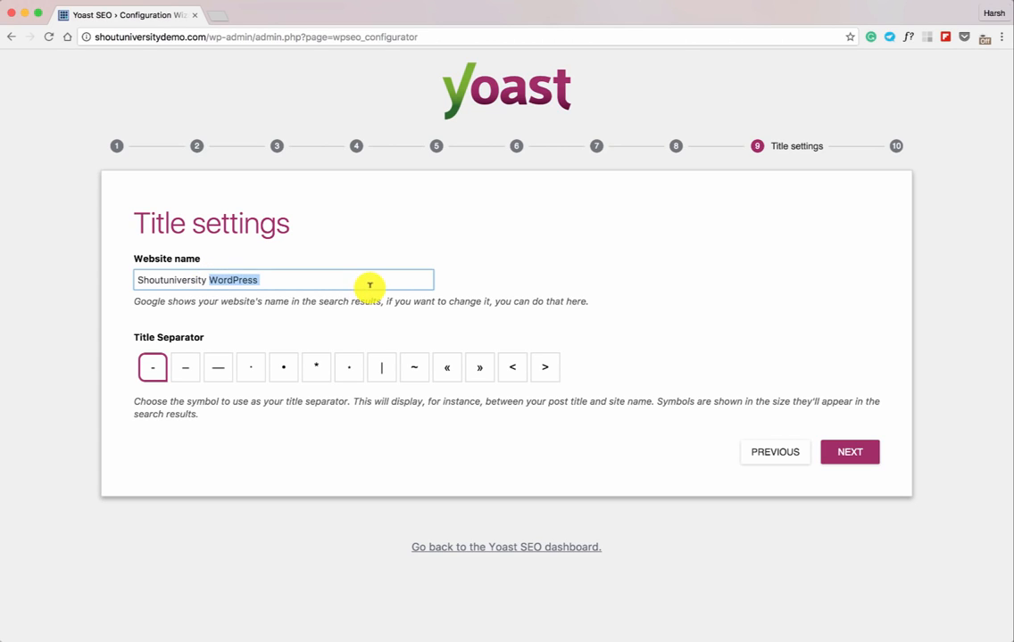
key("BackSpace")
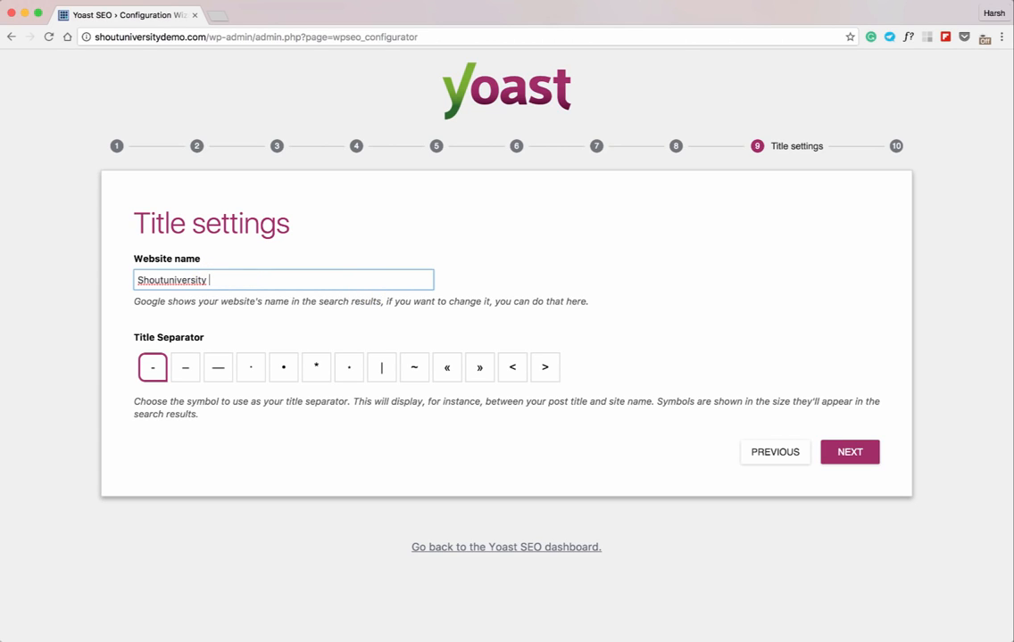
left_click(867, 465)
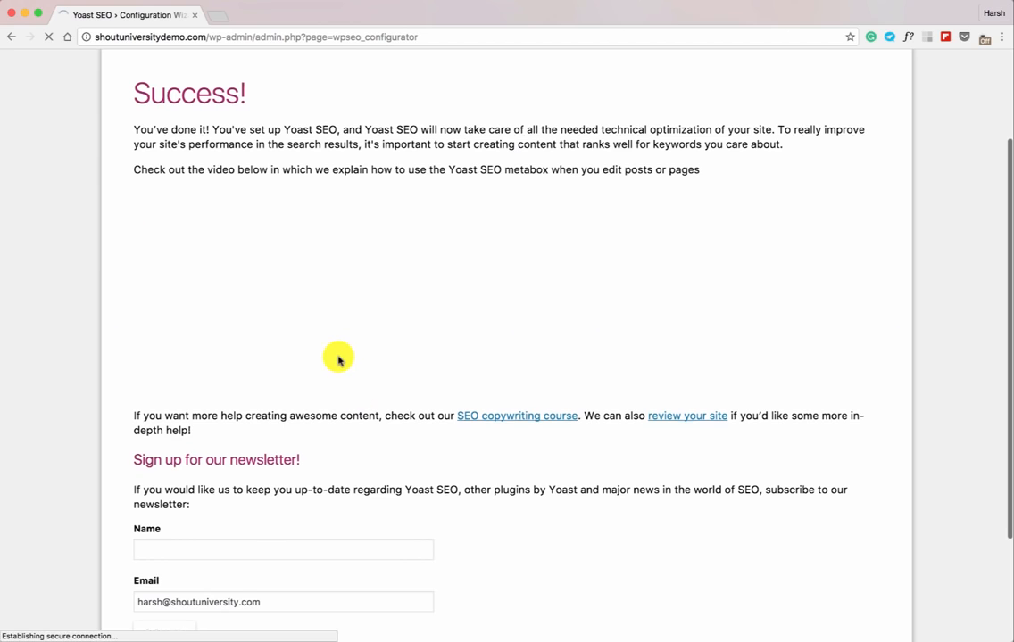
scroll(339, 360, "down", 3)
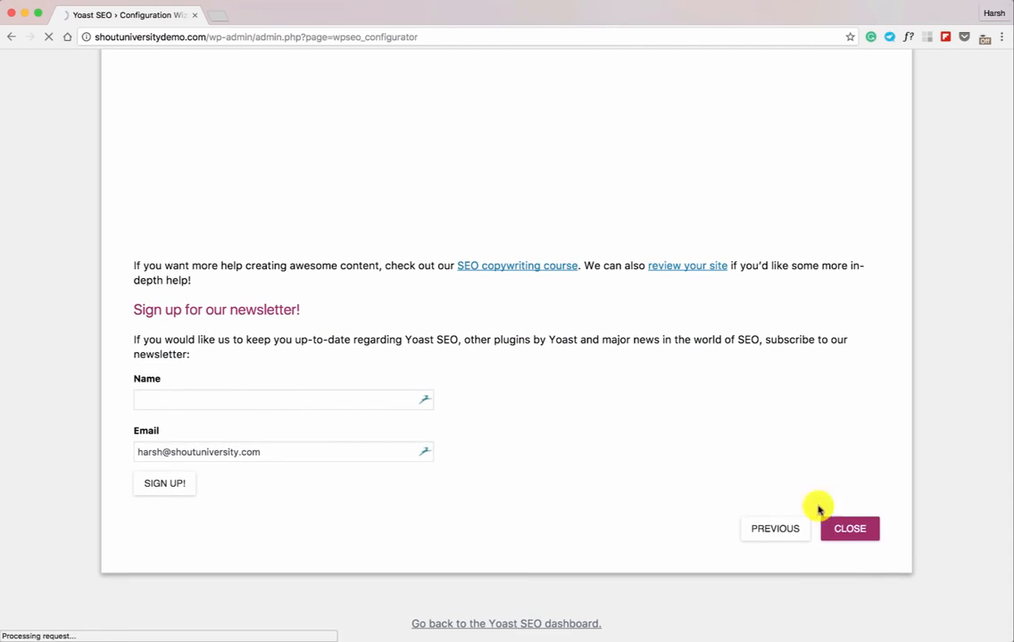
left_click(858, 535)
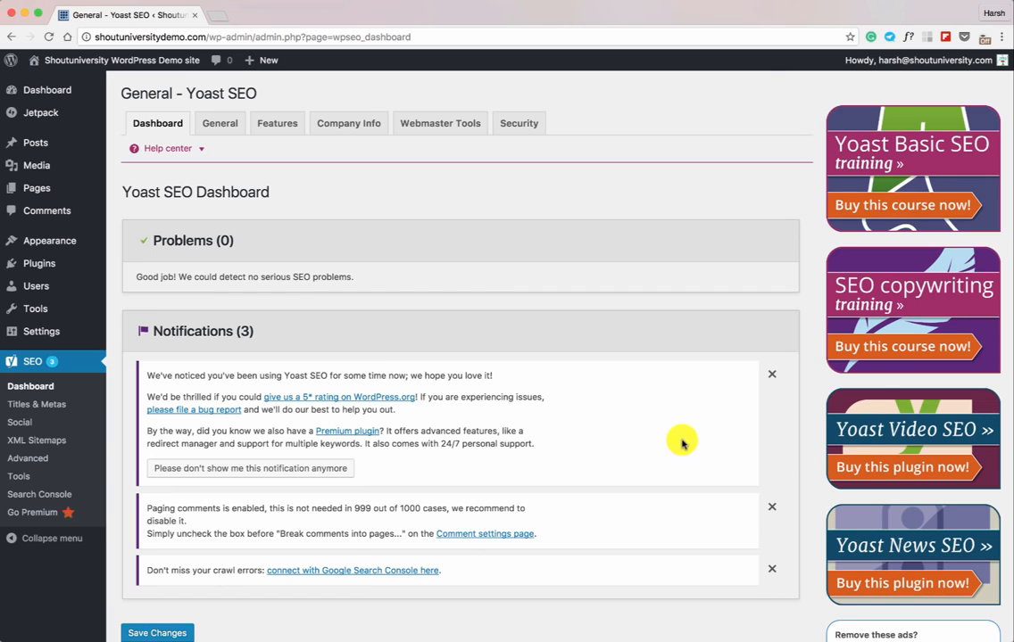
- From the Webmaster Tools settings, open Google Search Console verification in a new browser tab and choose the alternate HTML tag method
left_click(435, 126)
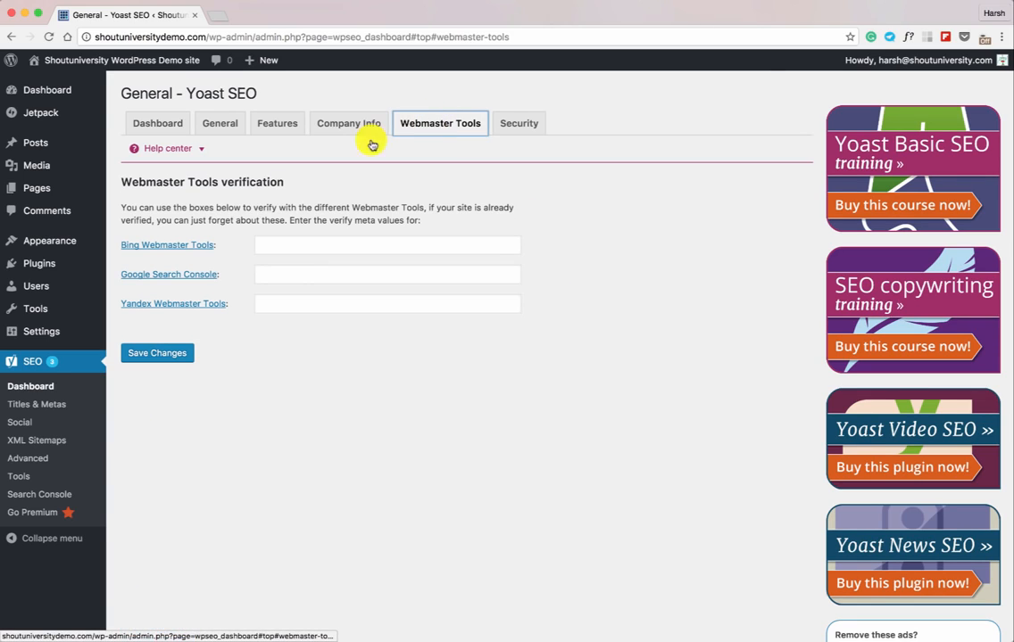
right_click(159, 275)
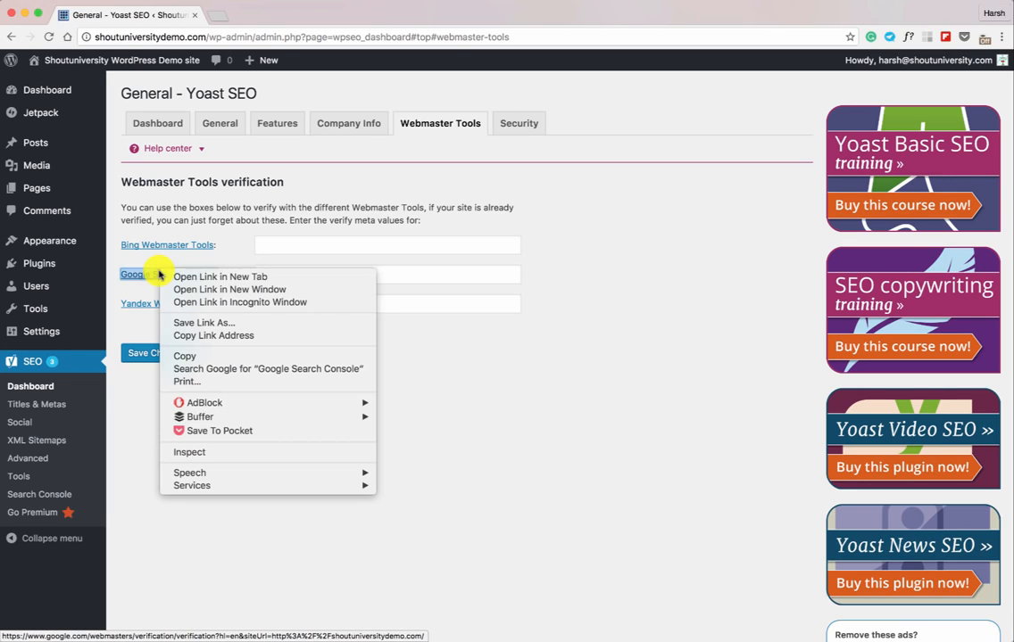
left_click(162, 278)
left_click(141, 17)
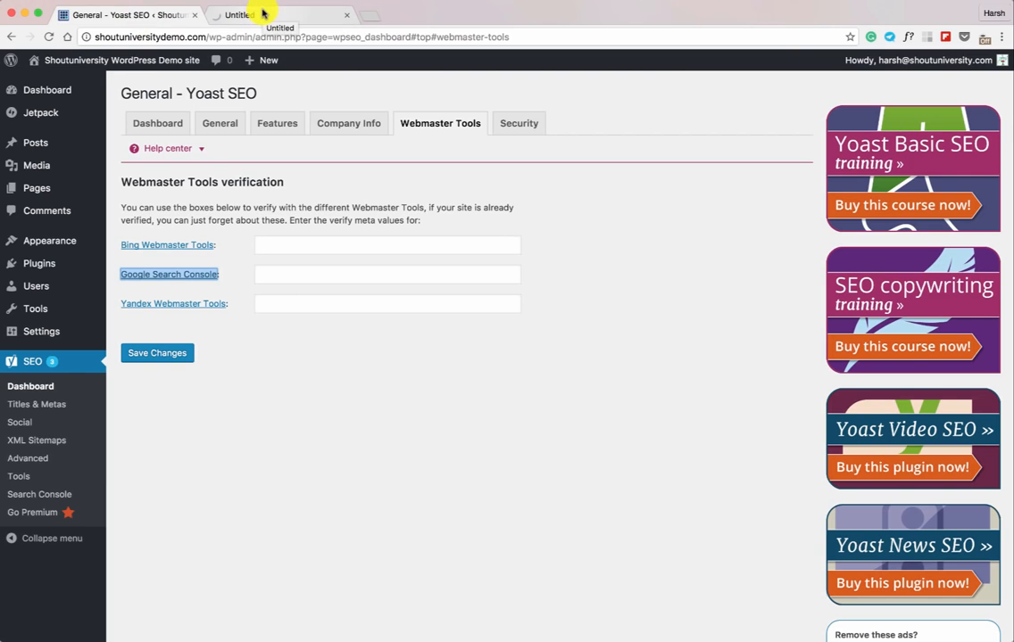
left_click(260, 15)
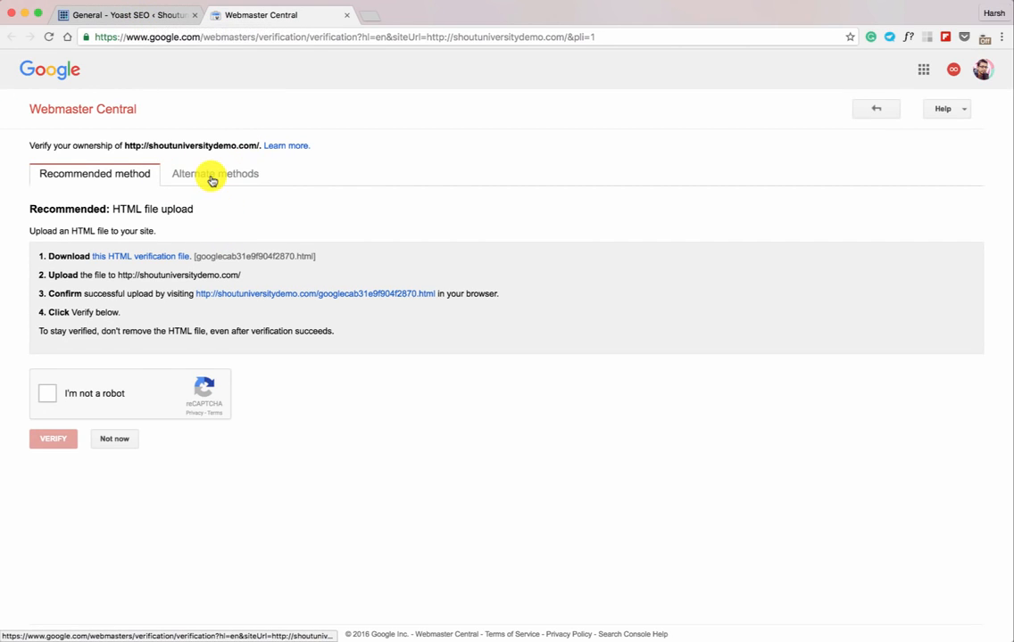
left_click(212, 181)
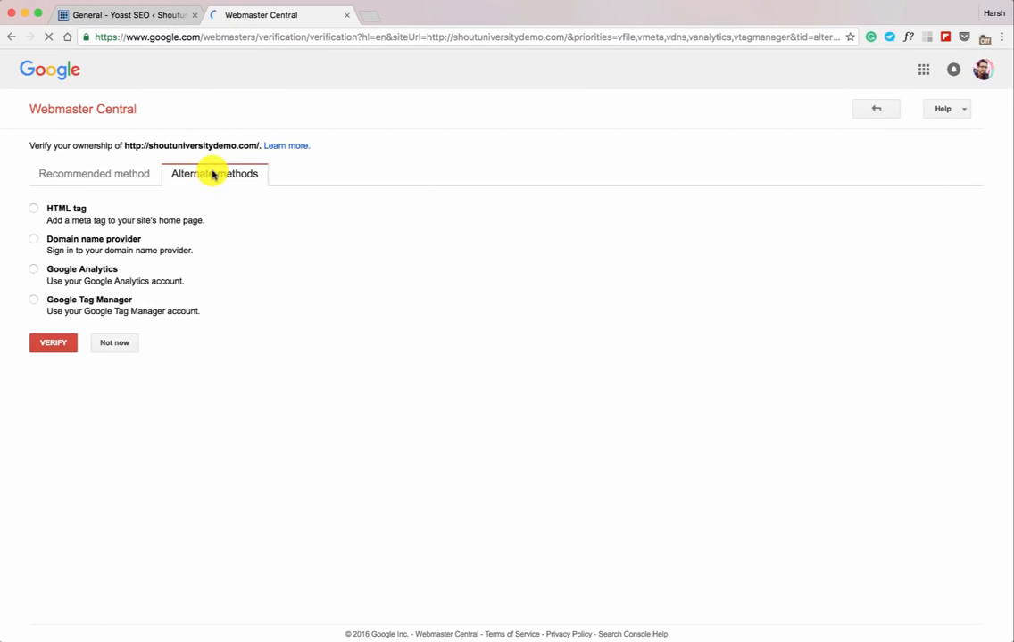
left_click(34, 211)
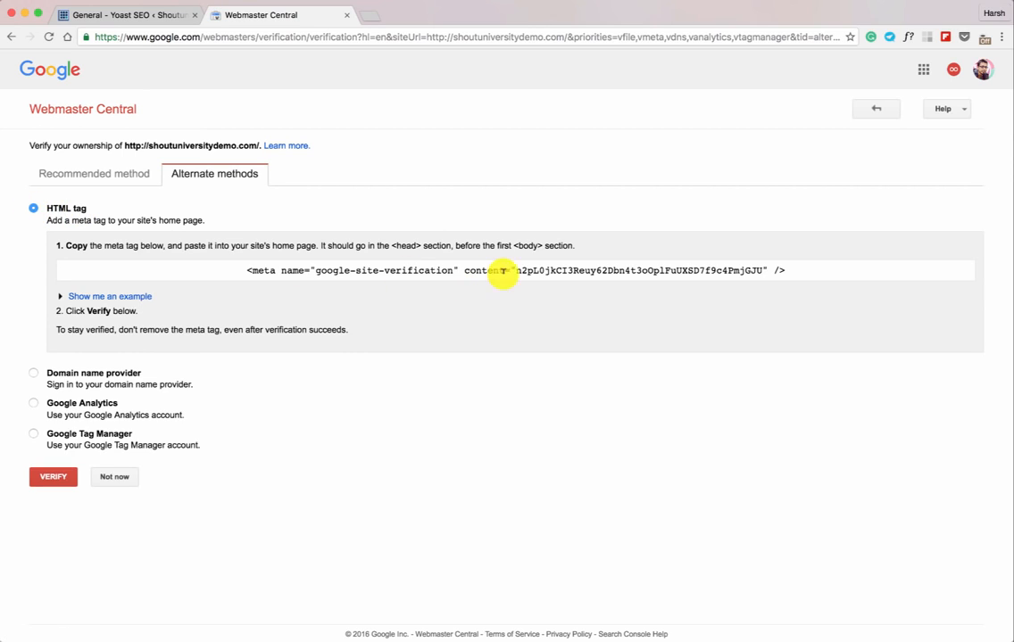
- Copy the Google meta tag's verification code into Yoast's Google Search Console field and save the settings
left_click_drag(516, 269, 704, 265)
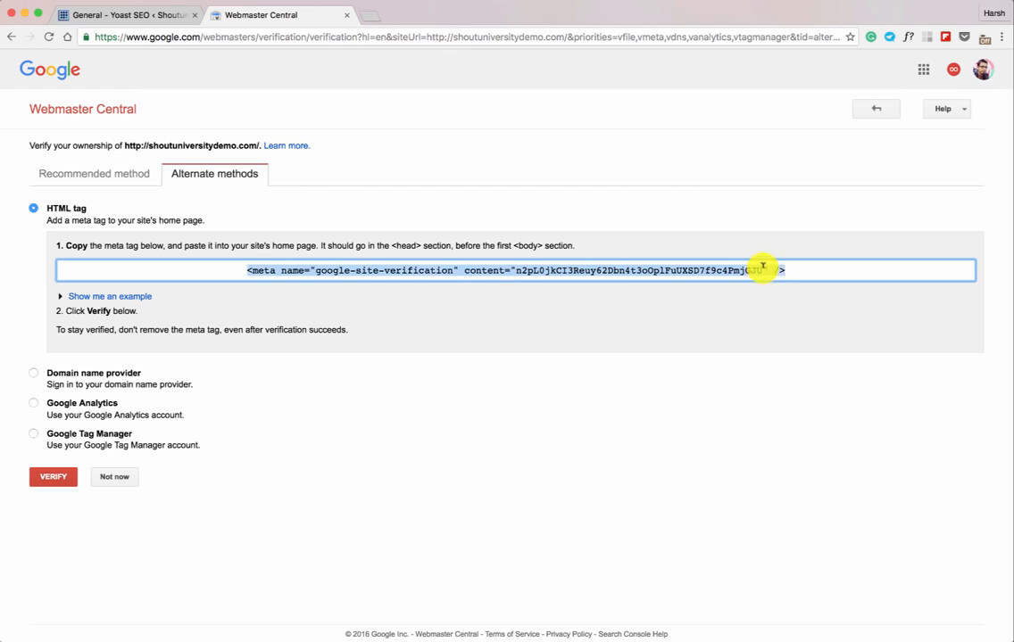
left_click(140, 16)
left_click(339, 277)
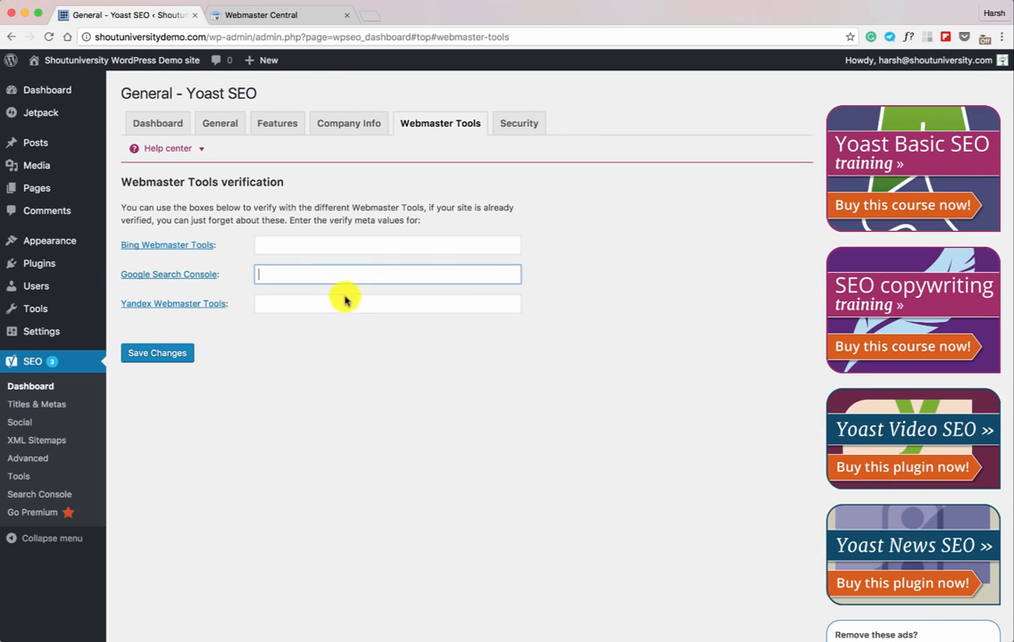
key("ctrl+v")
left_click(178, 357)
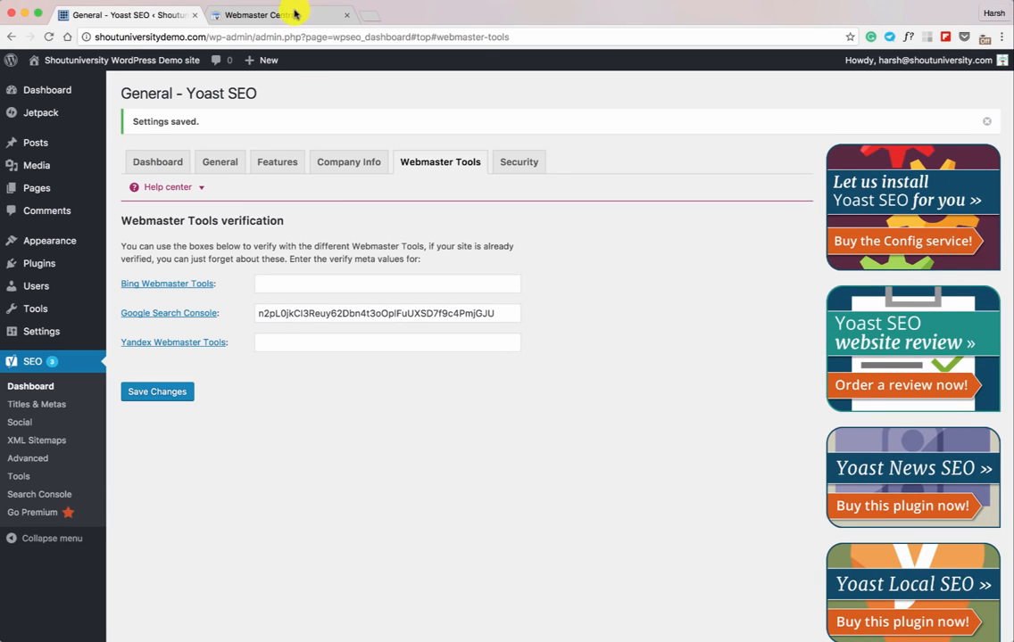
- Verify ownership of shoutuniversitydemo.com in Google Webmaster Central and return to the Yoast SEO settings
left_click(294, 15)
left_click(55, 478)
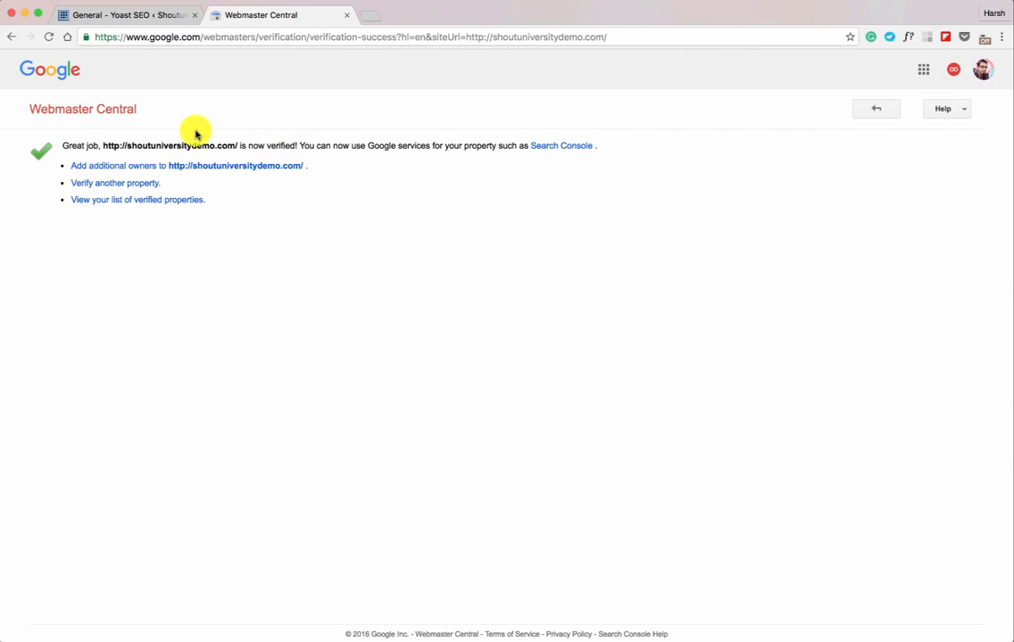
left_click(140, 15)
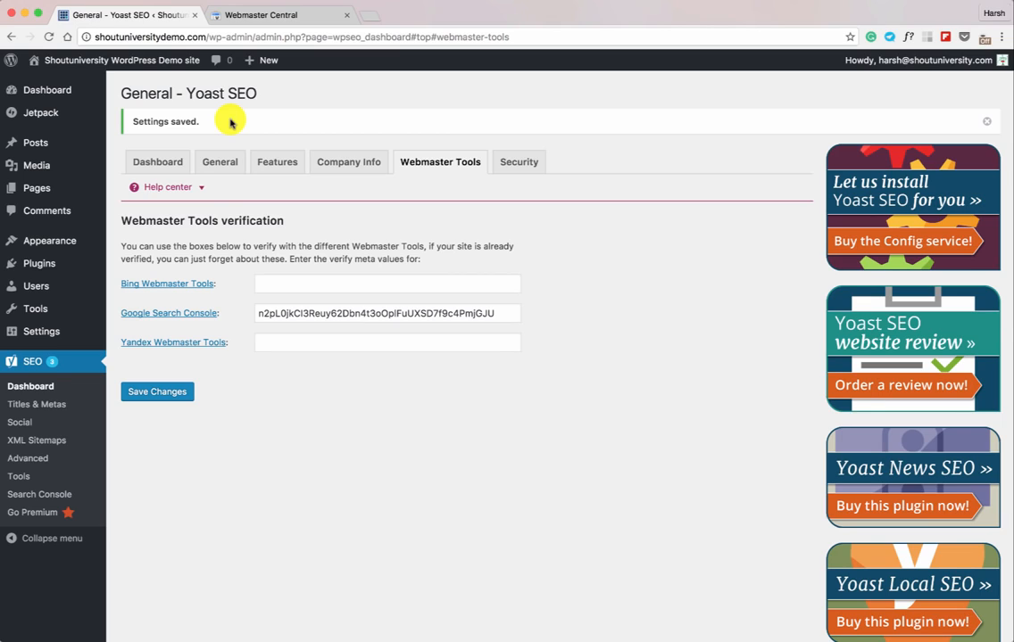
- In Titles & Metas, set the homepage title template to "%%sitename%% - Make your career online"
left_click(33, 406)
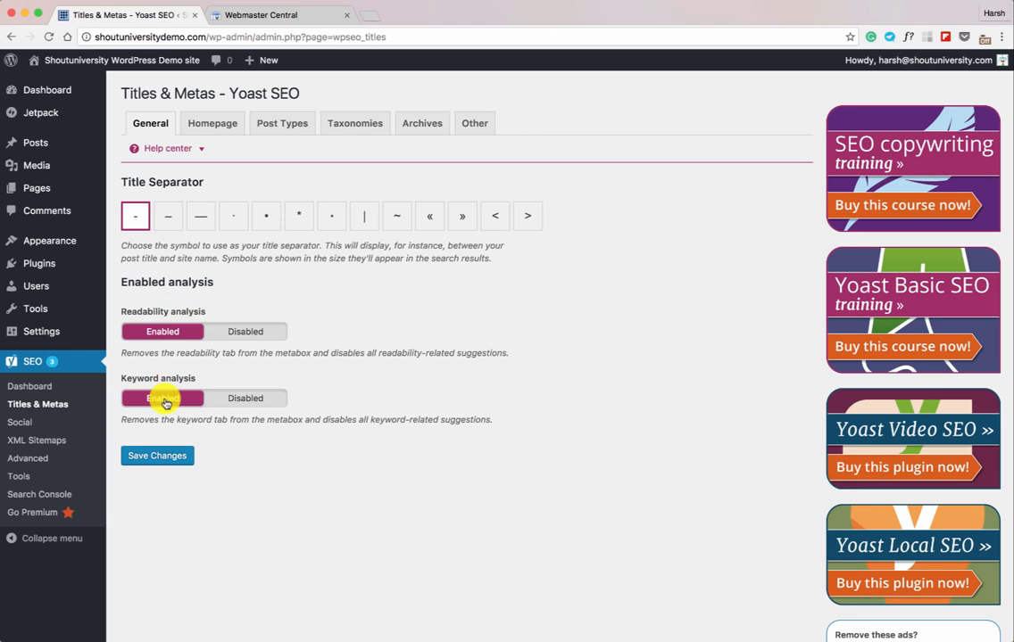
left_click(205, 134)
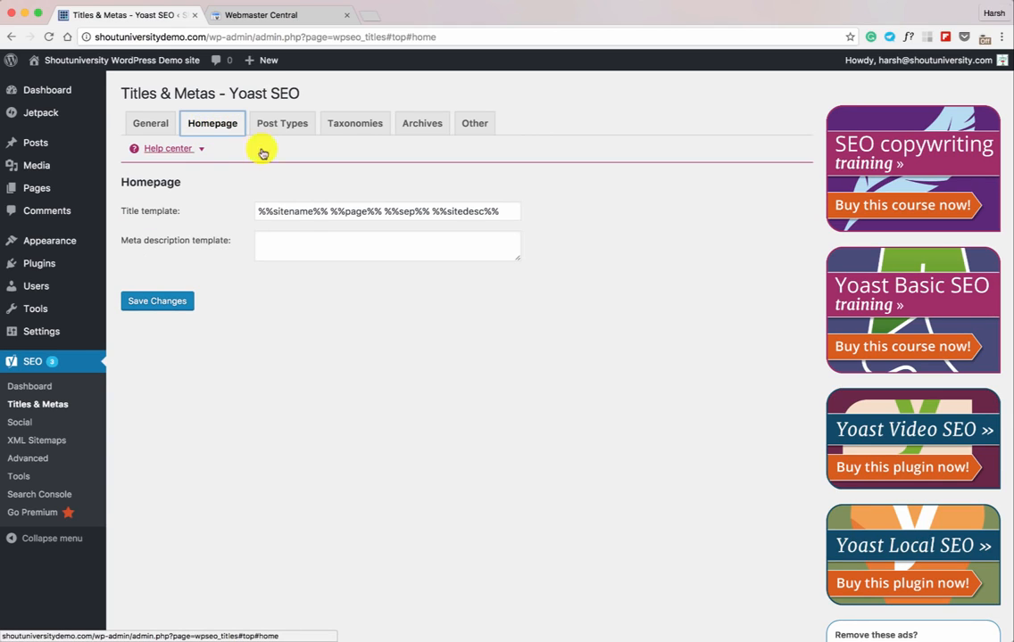
left_click_drag(326, 210, 260, 210)
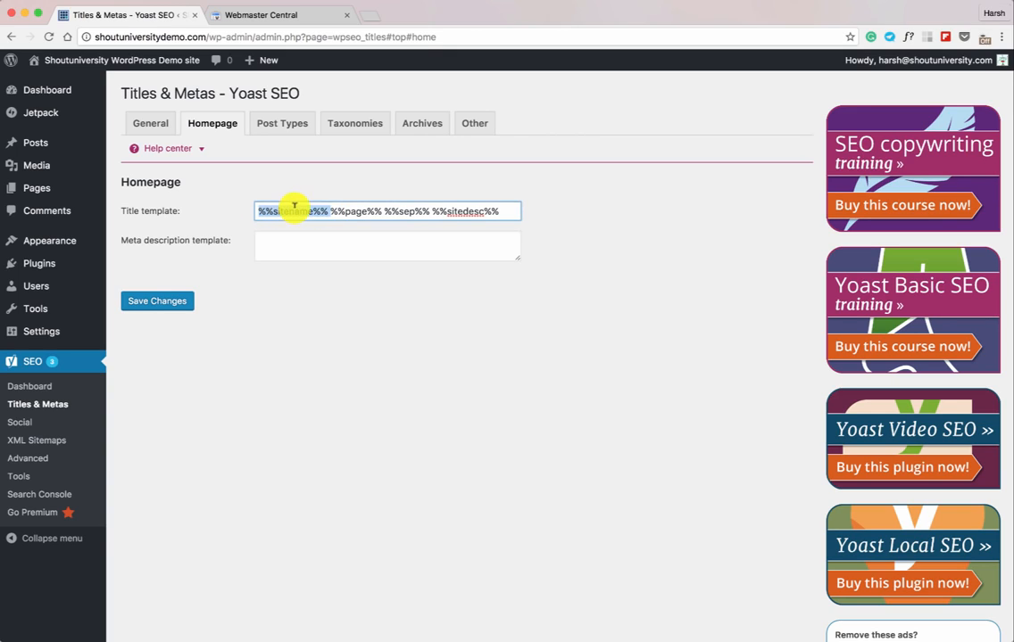
left_click(323, 208)
left_click_drag(324, 208, 238, 211)
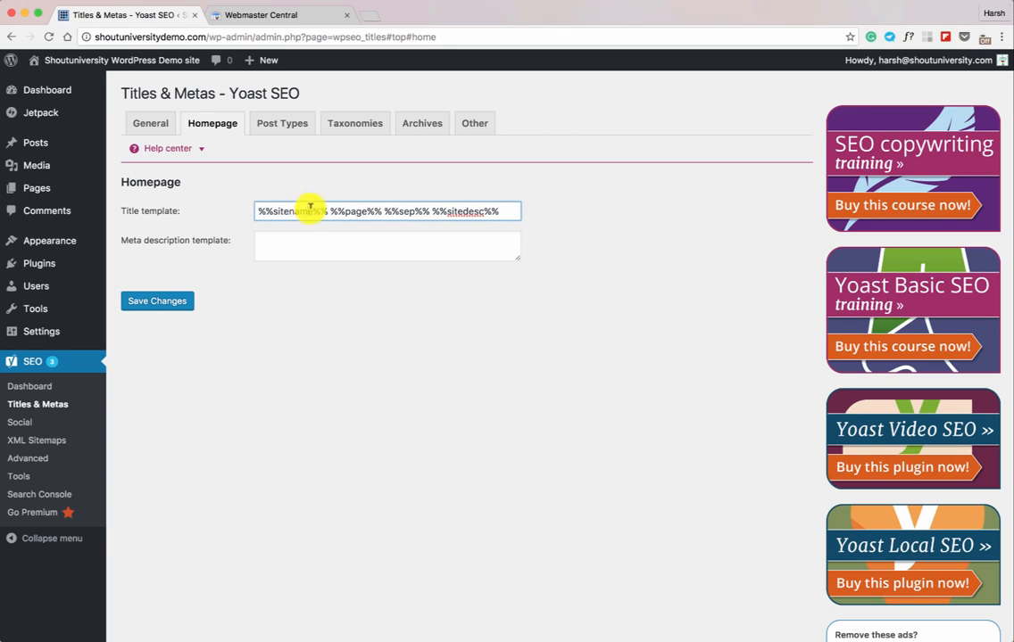
left_click(362, 211)
left_click_drag(330, 210, 516, 207)
key("BackSpace")
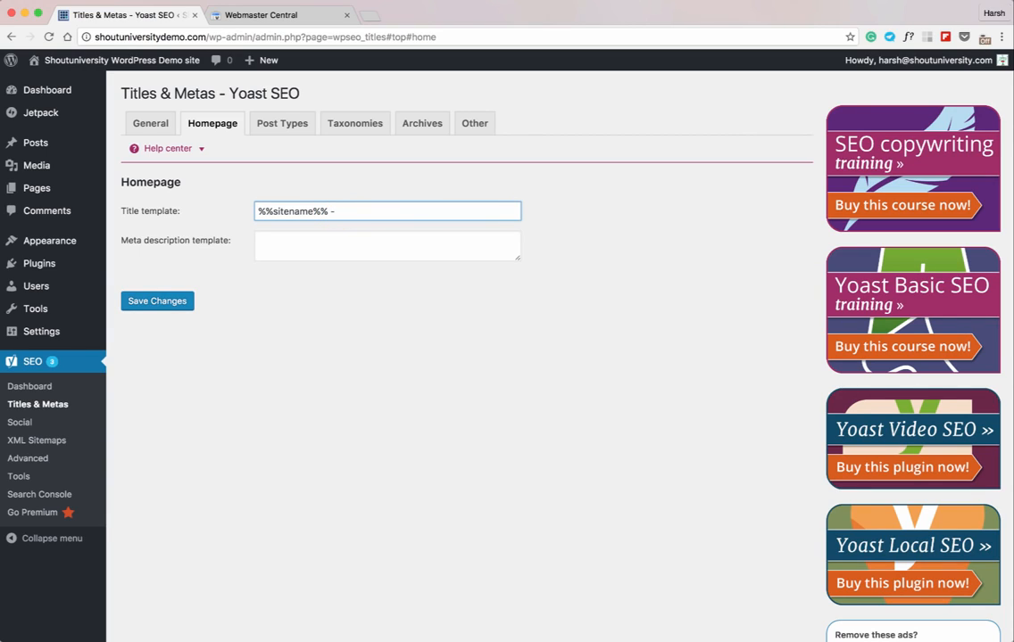
type("- Make your career online")
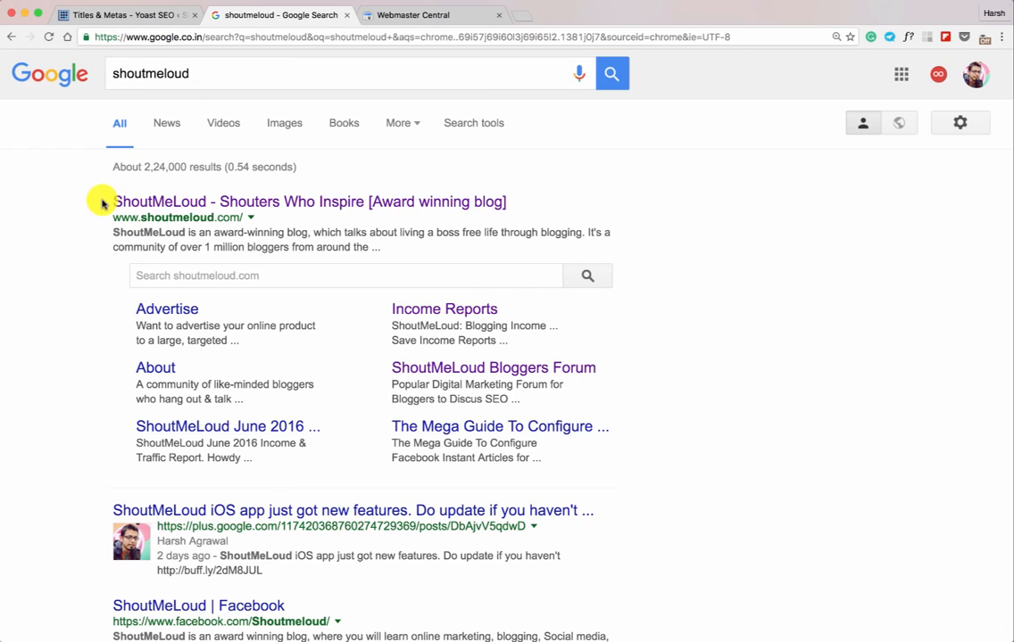
- Compare the homepage title template's site name and tagline with the ShoutMeLoud title in the Google search results
left_click_drag(533, 206, 225, 204)
left_click(143, 14)
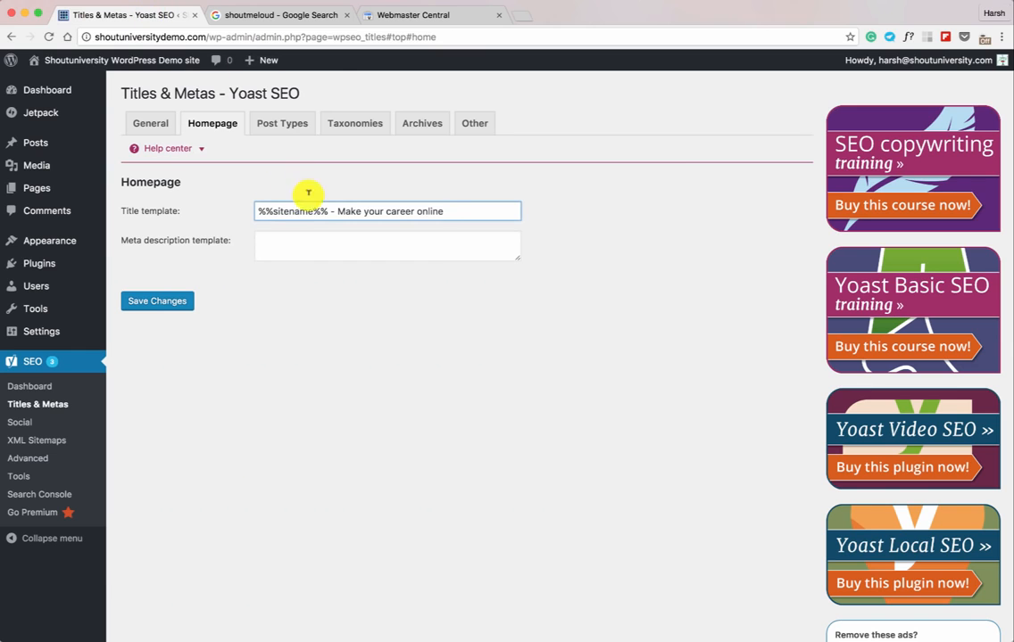
left_click_drag(338, 207, 434, 204)
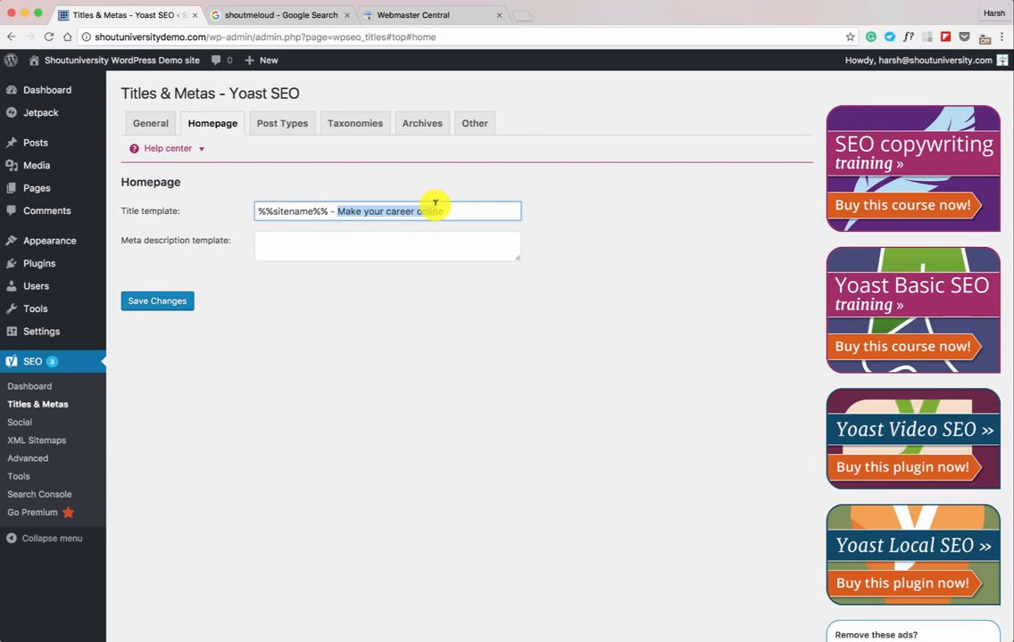
left_click_drag(329, 207, 274, 207)
left_click(449, 211)
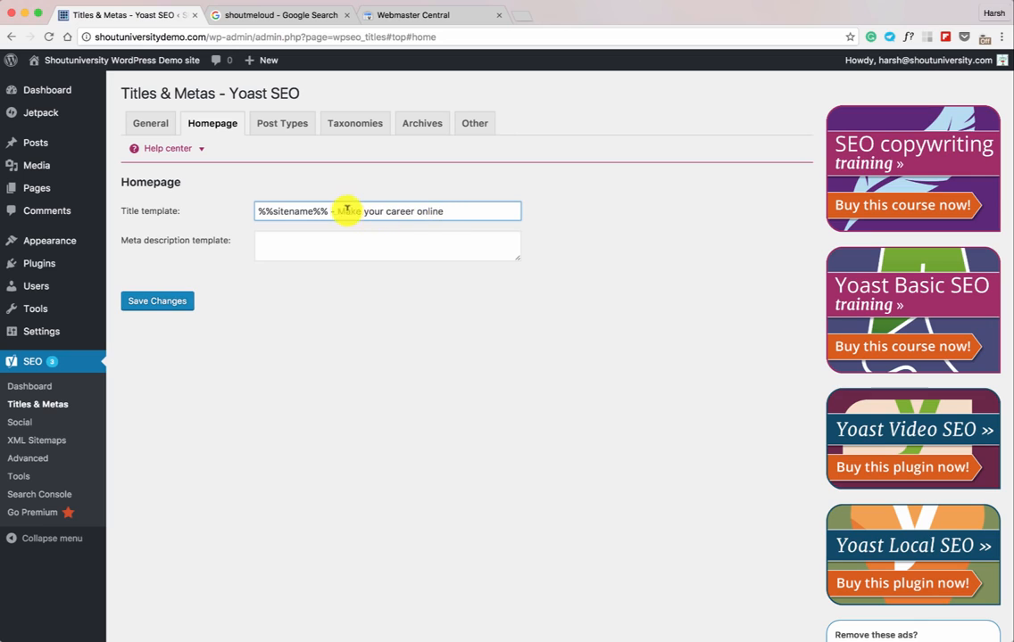
left_click_drag(339, 209, 444, 206)
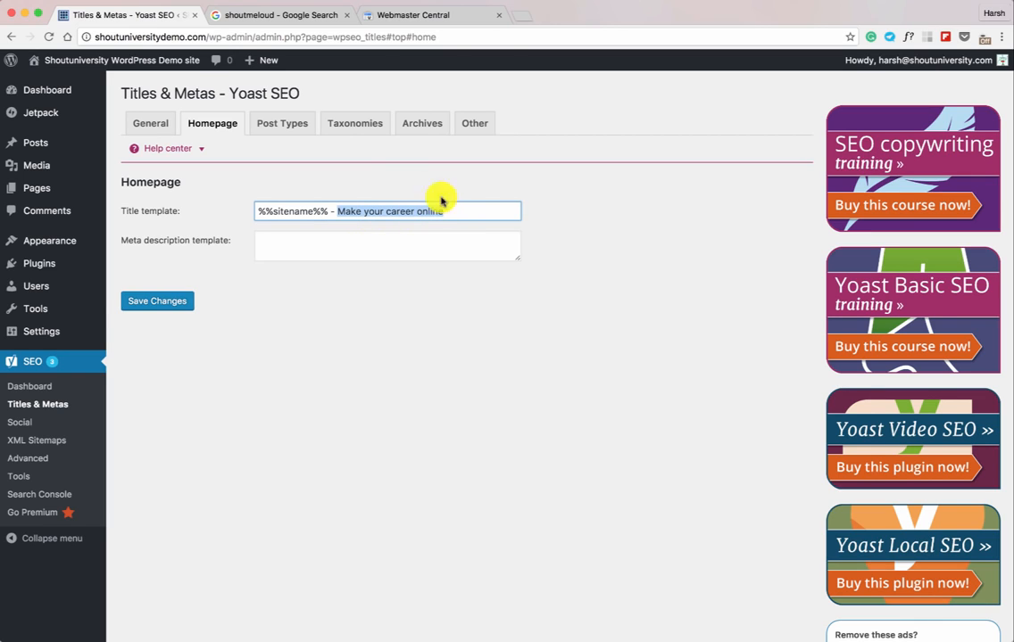
left_click(302, 20)
left_click(554, 203)
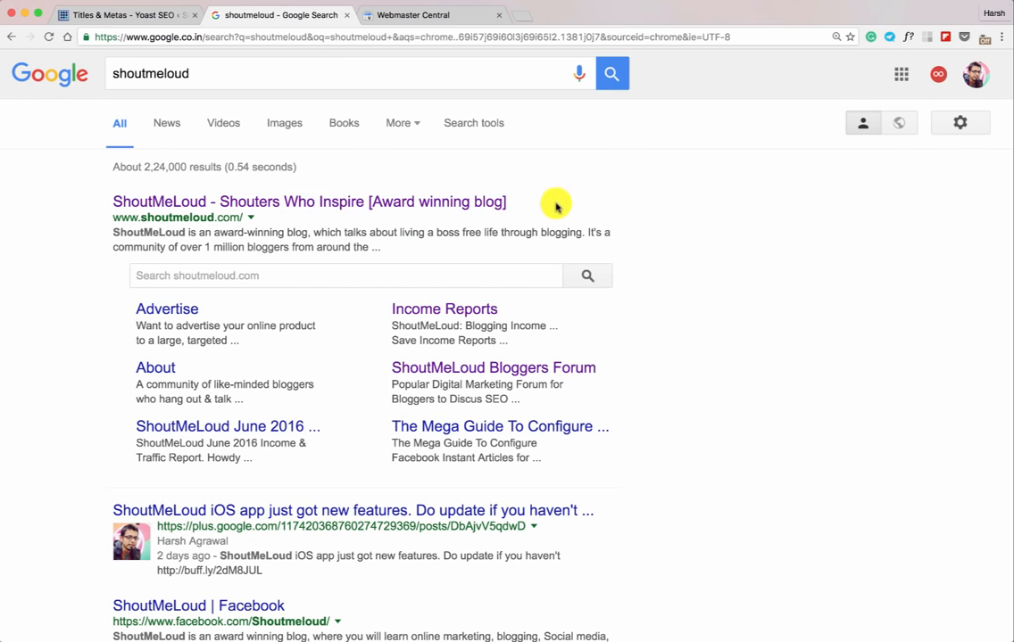
left_click(135, 15)
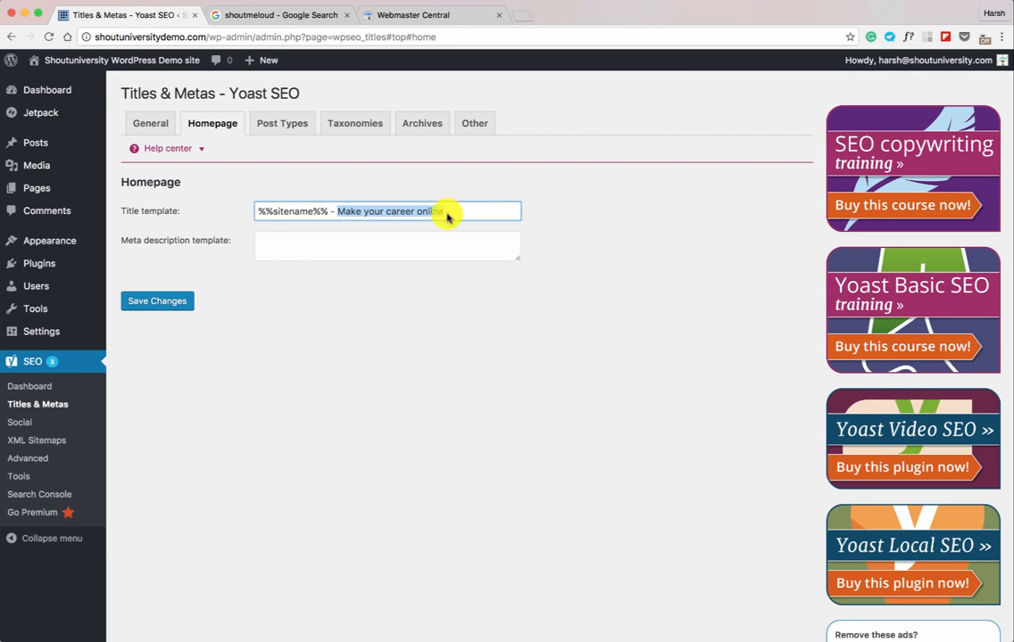
left_click(414, 237)
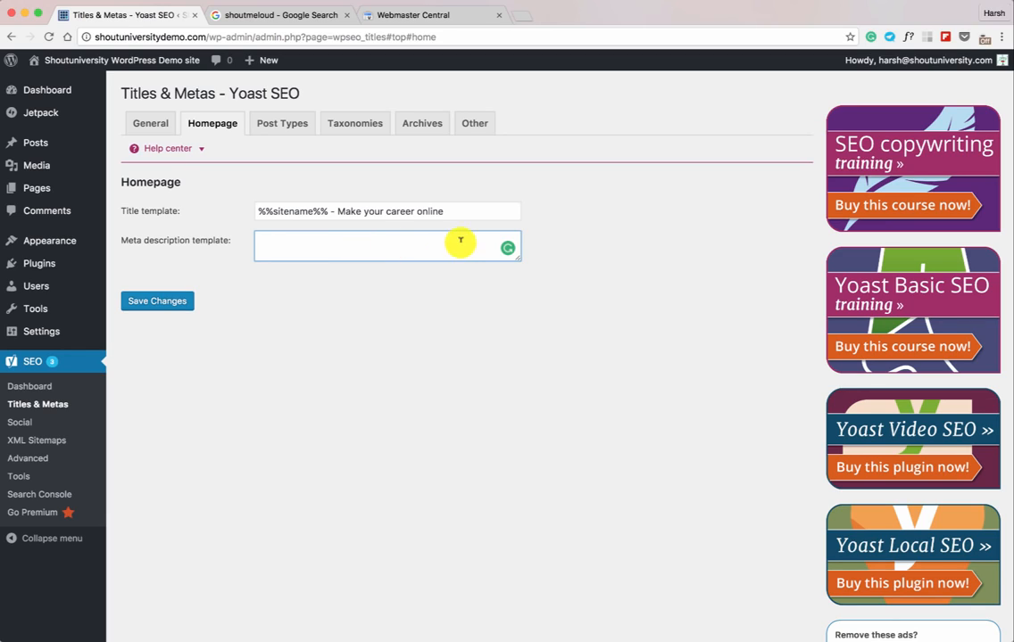
scroll(469, 242, "down", 1)
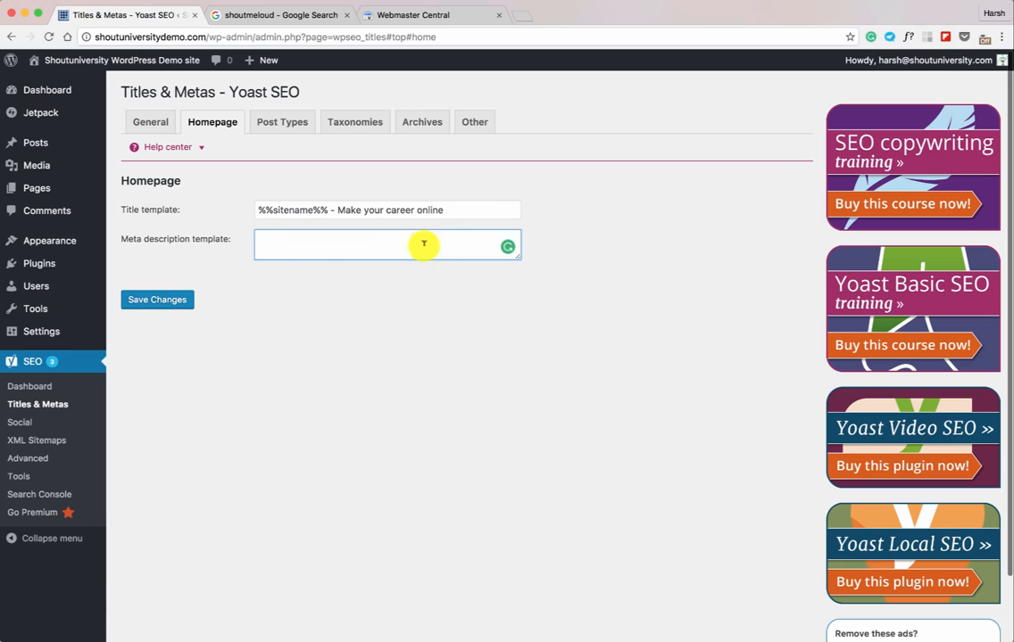
scroll(146, 305, "down", 1)
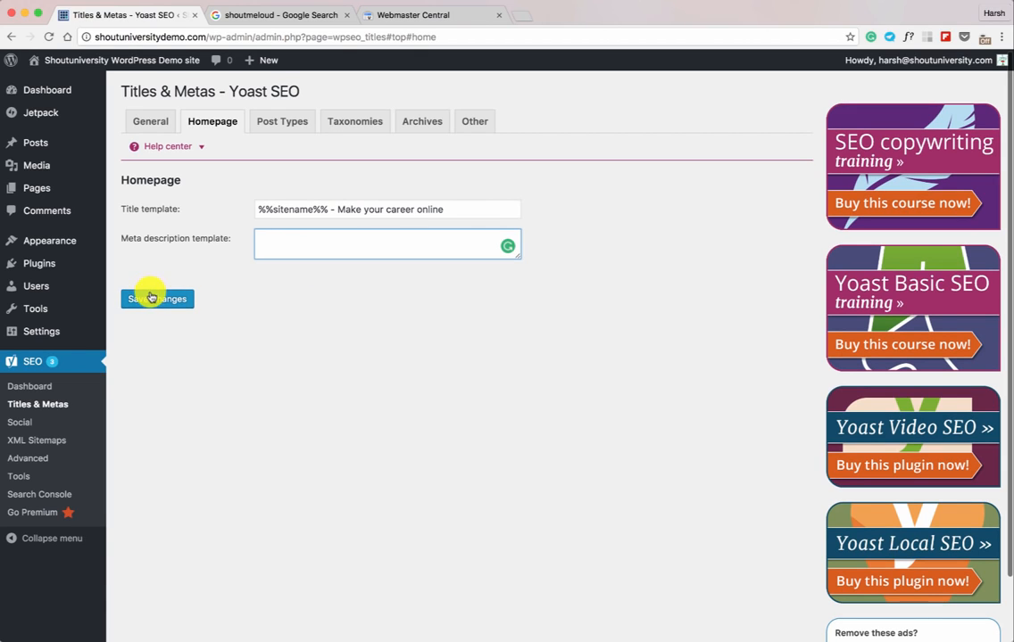
- In the Titles & Metas post type settings, shorten the Posts title template to "%%title%%"
left_click(264, 123)
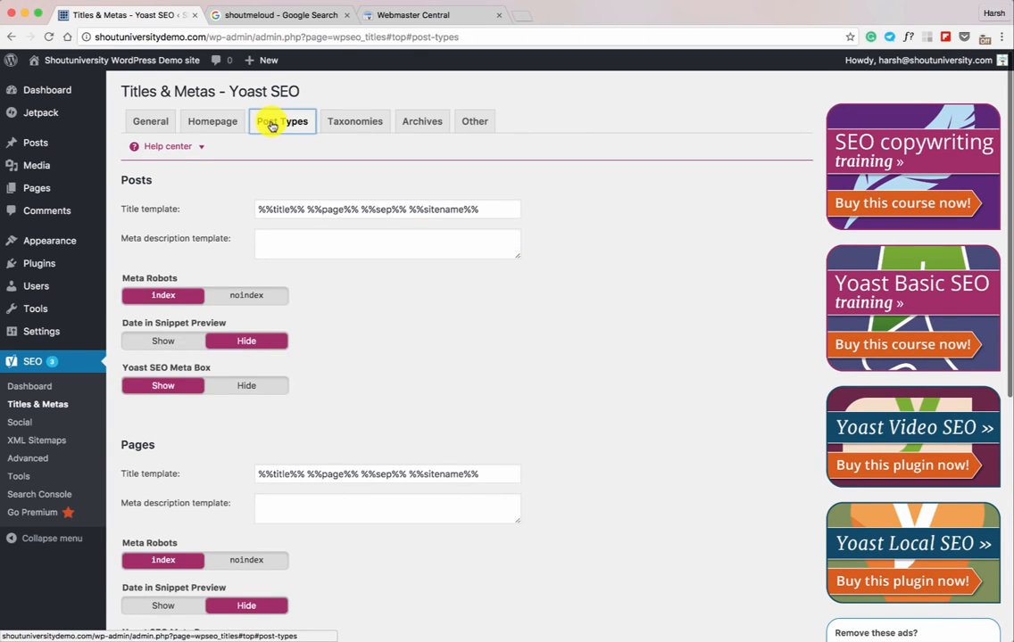
scroll(223, 138, "down", 2)
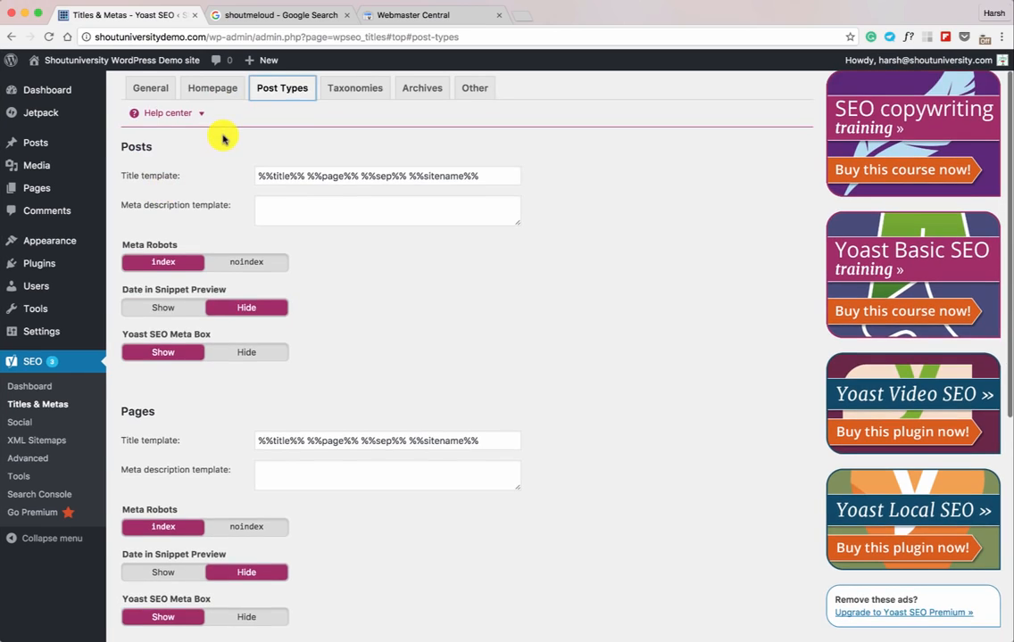
scroll(223, 138, "down", 2)
scroll(223, 138, "down", 10)
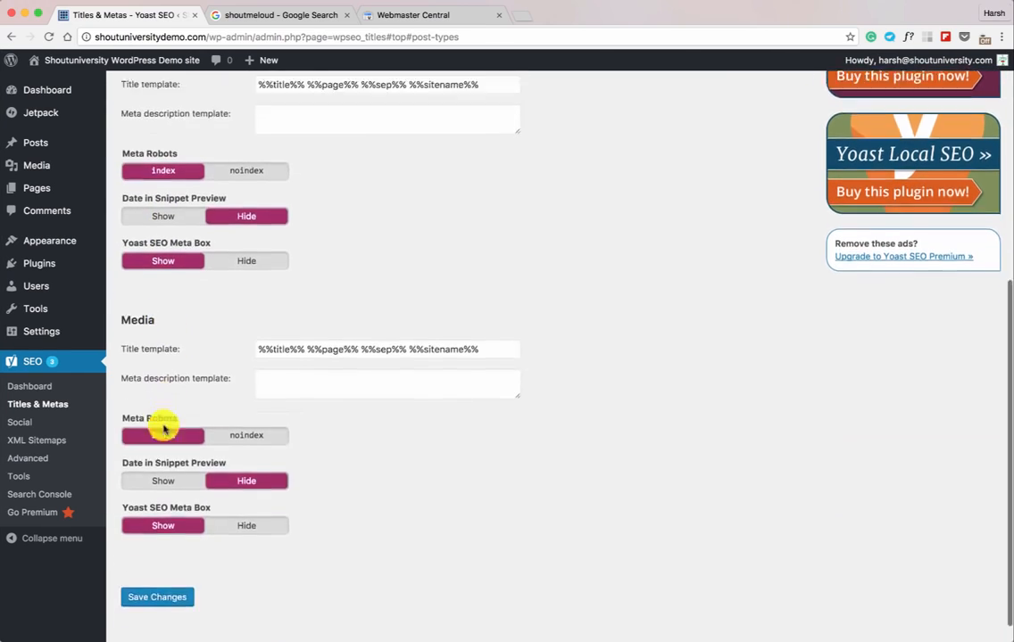
scroll(149, 326, "up", 8)
scroll(152, 308, "up", 4)
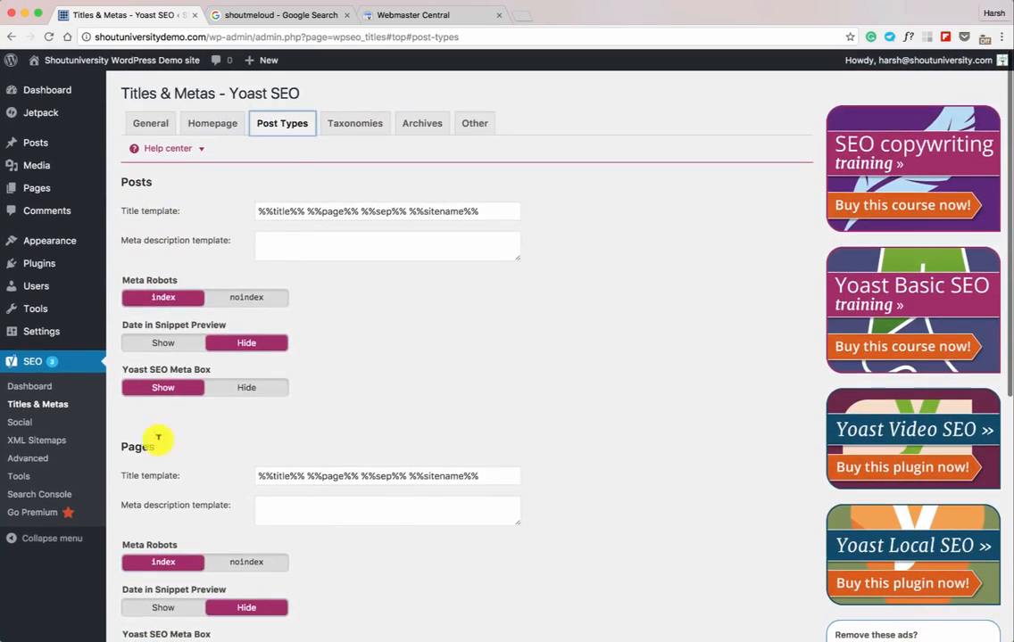
scroll(149, 448, "down", 5)
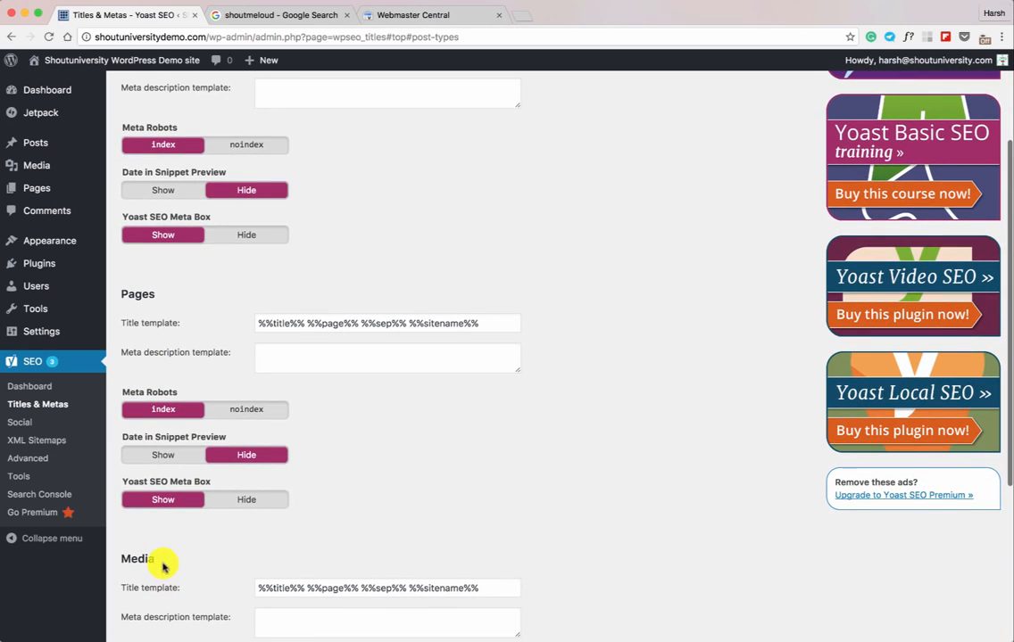
scroll(149, 558, "up", 4)
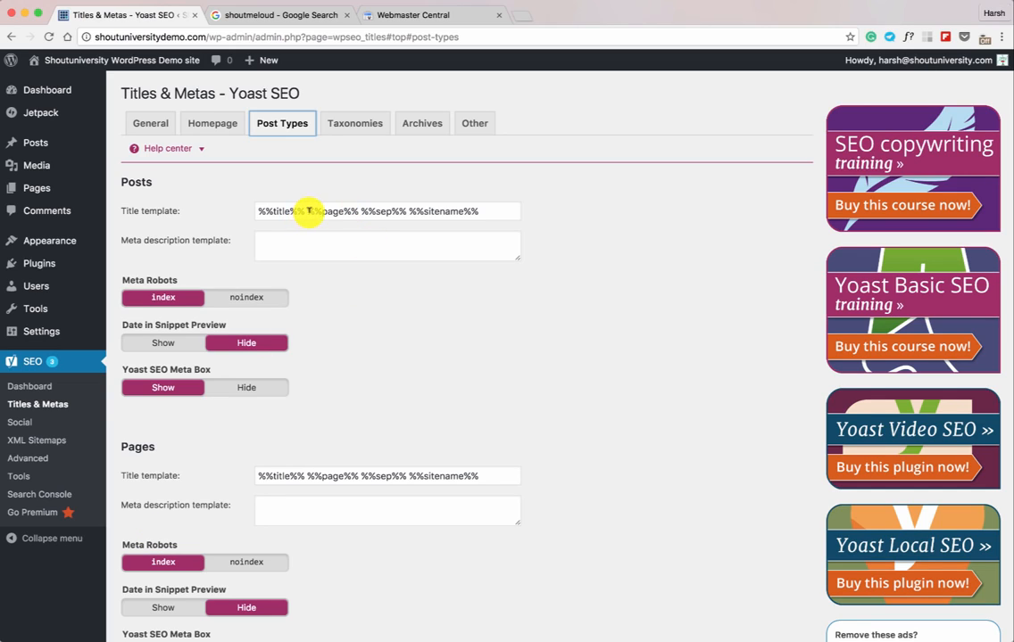
left_click_drag(308, 212, 493, 213)
key("BackSpace")
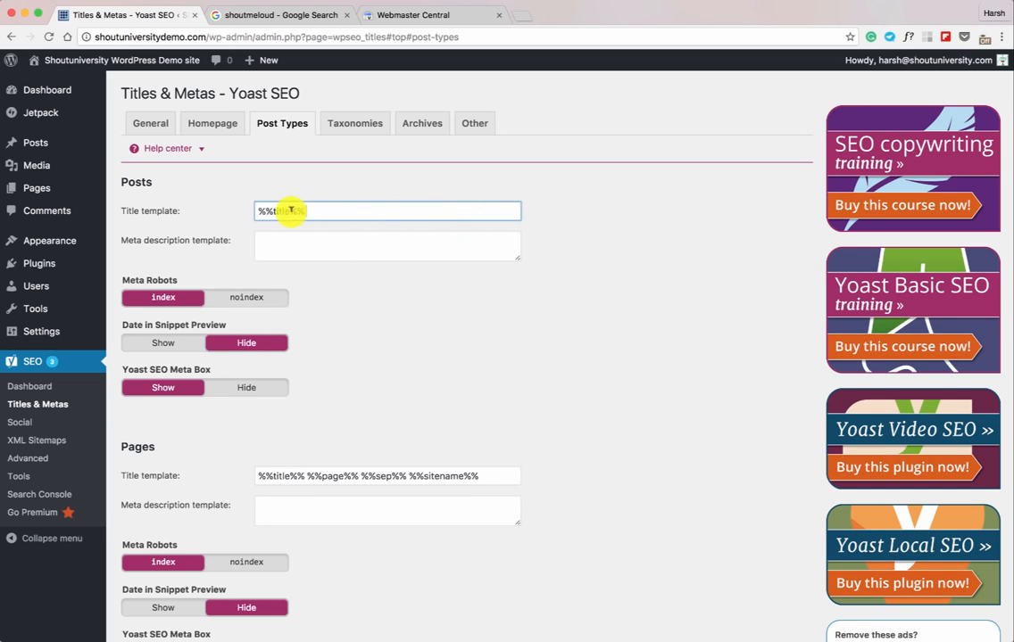
left_click(277, 211)
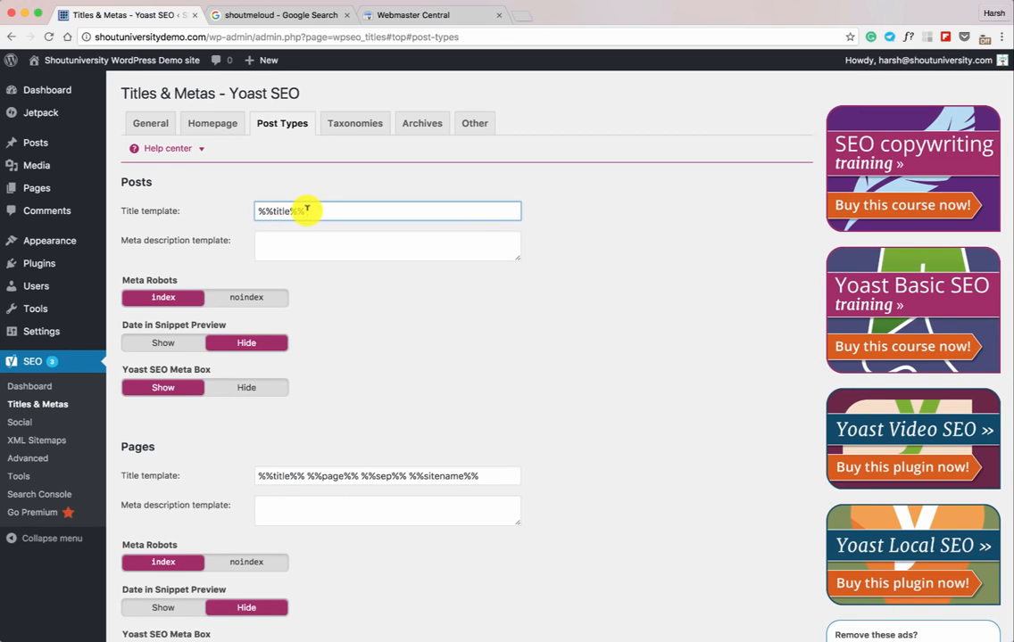
left_click_drag(305, 209, 260, 207)
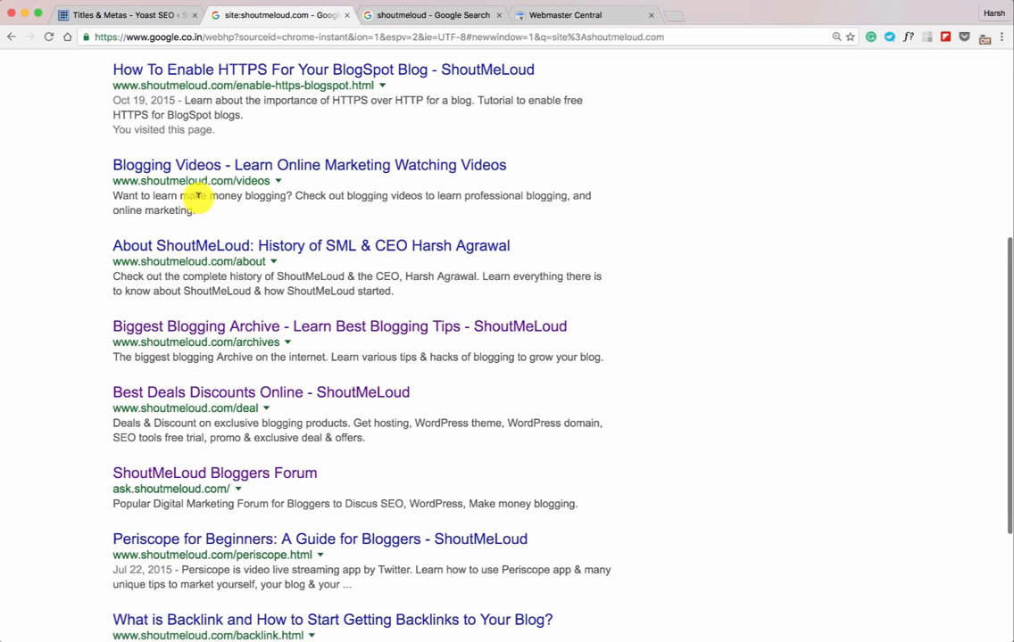
- Examine the site:shoutmeloud.com Google results, comparing the HTTPS and backlink post titles for the site name suffix
scroll(197, 159, "up", 3)
left_click_drag(100, 149, 442, 151)
left_click_drag(593, 149, 442, 155)
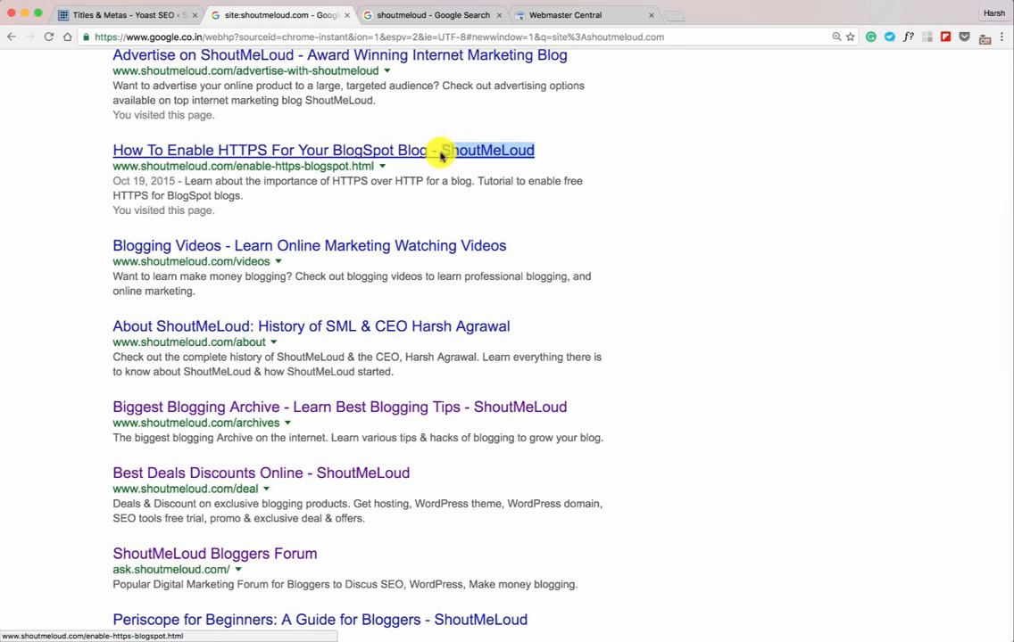
scroll(407, 244, "down", 3)
scroll(407, 244, "down", 2)
left_click_drag(110, 456, 575, 446)
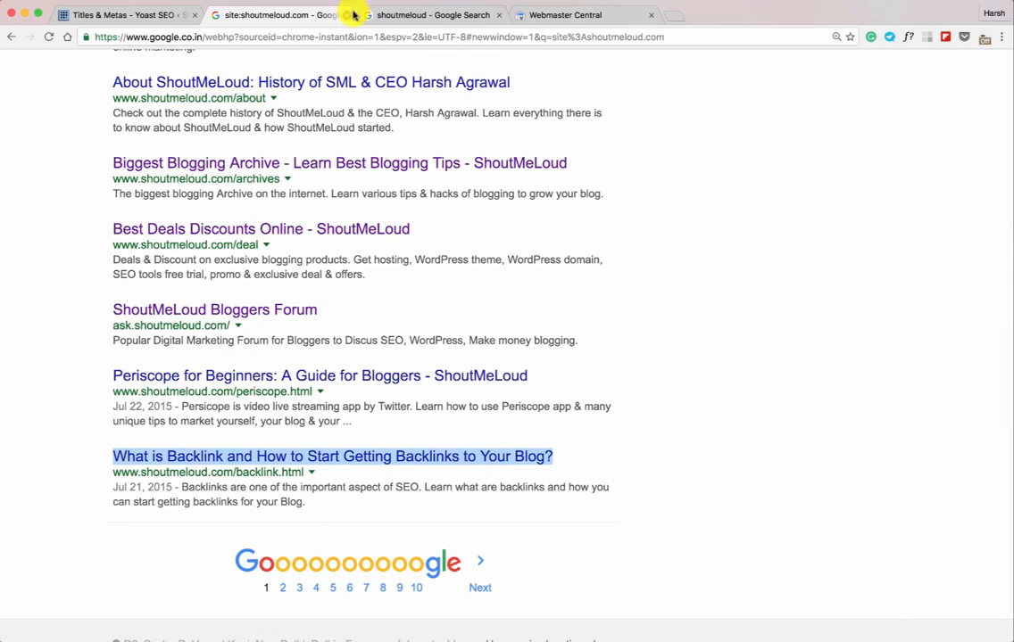
- Compare the Posts title template in Yoast SEO with the ShoutMeLoud suffix of the BlogSpot HTTPS result in Google
left_click(164, 15)
left_click(333, 215)
triple_click(304, 209)
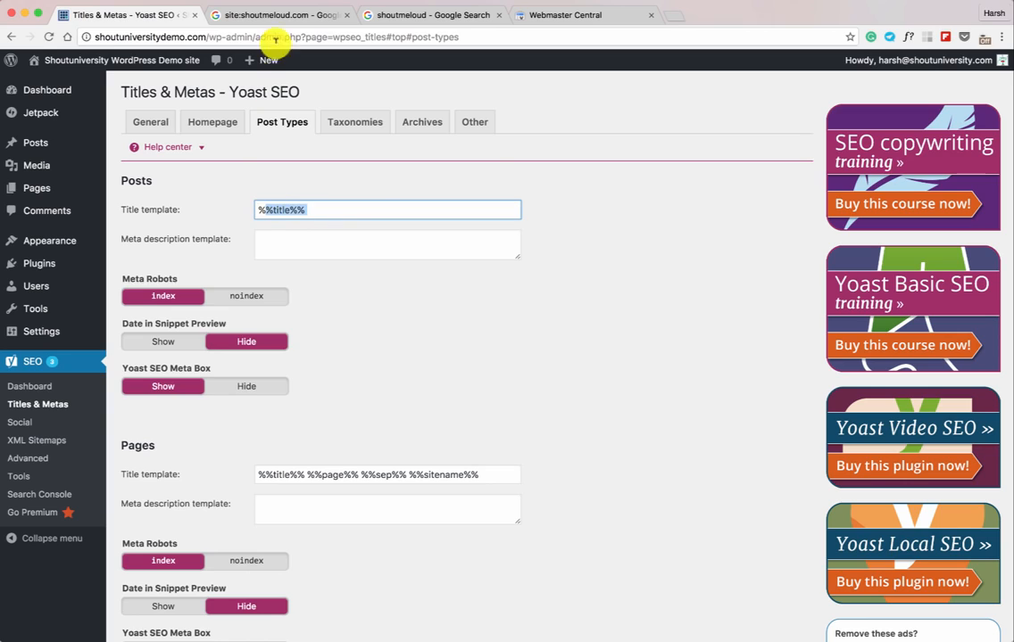
left_click(271, 16)
left_click_drag(607, 185, 475, 169)
scroll(339, 208, "up", 3)
scroll(339, 208, "up", 3)
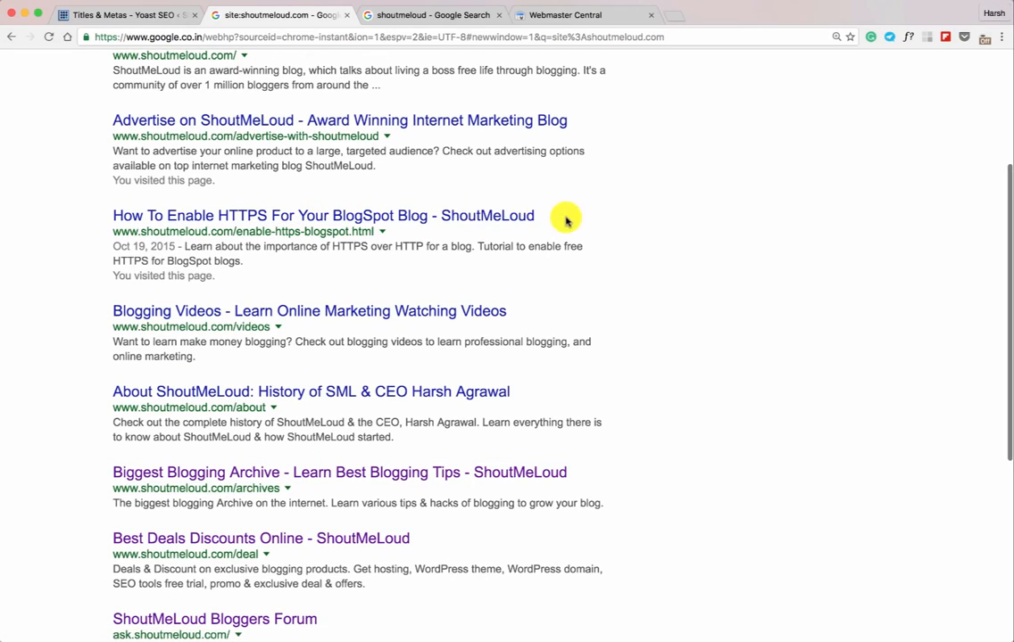
left_click_drag(566, 217, 437, 216)
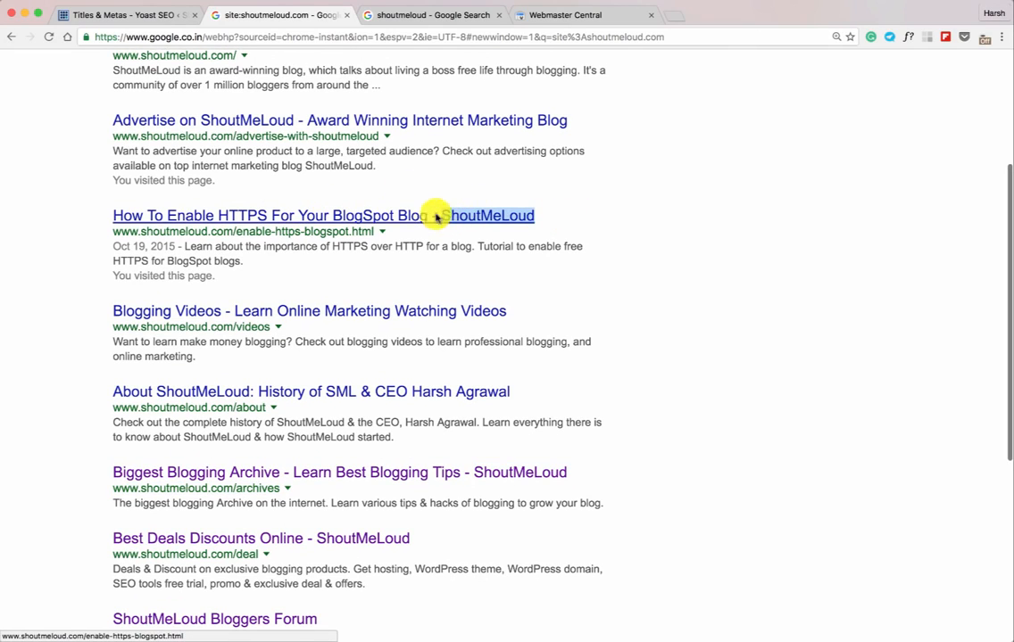
- Return to the Yoast SEO post type settings and shorten the Pages title template to "%%title%%"
left_click(129, 16)
left_click_drag(326, 206, 257, 209)
left_click_drag(309, 473, 520, 473)
key("BackSpace")
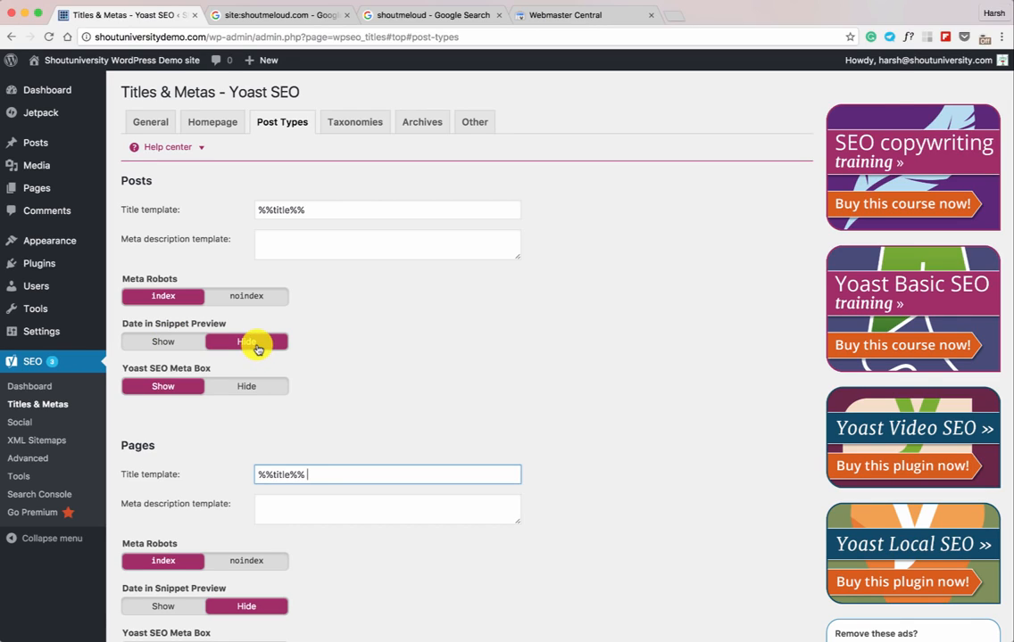
- Try Show for the Posts date in snippet preview, restore Hide, and review the Pages and Media settings
left_click(147, 342)
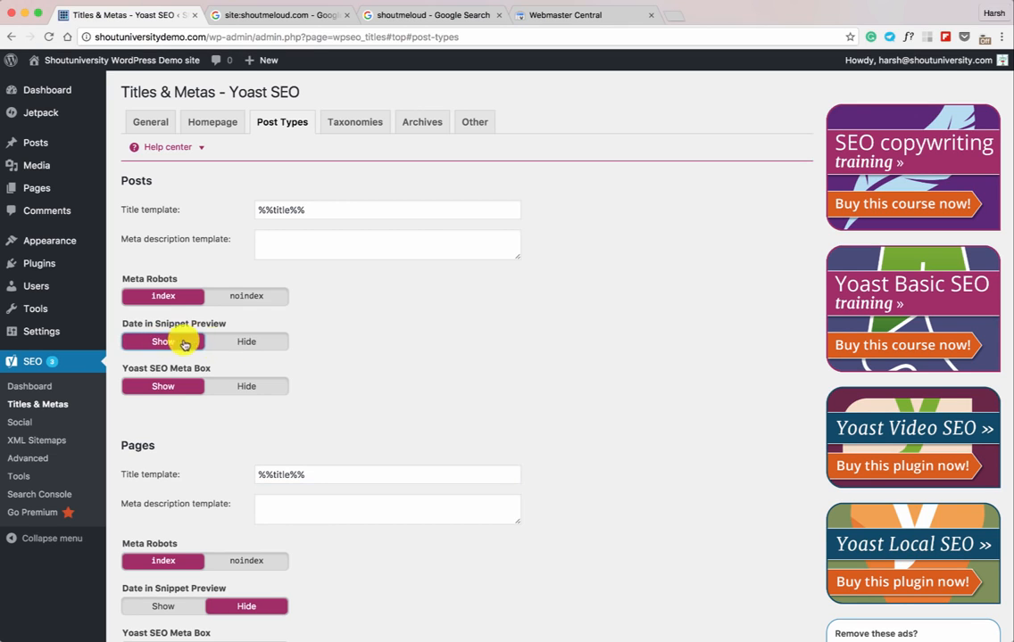
left_click(238, 344)
scroll(298, 363, "down", 3)
scroll(196, 516, "down", 8)
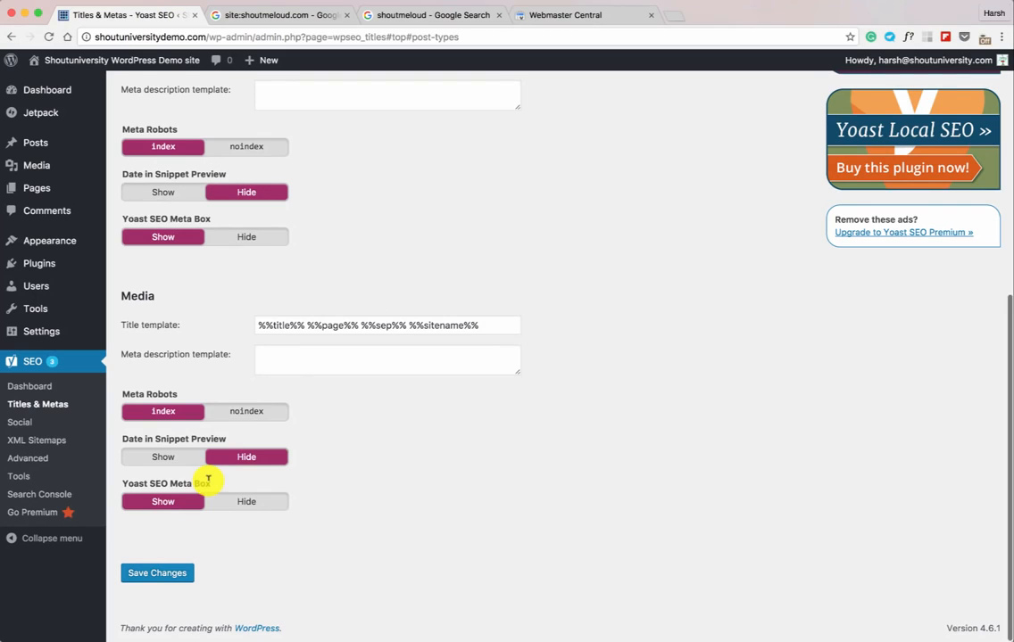
scroll(214, 473, "up", 5)
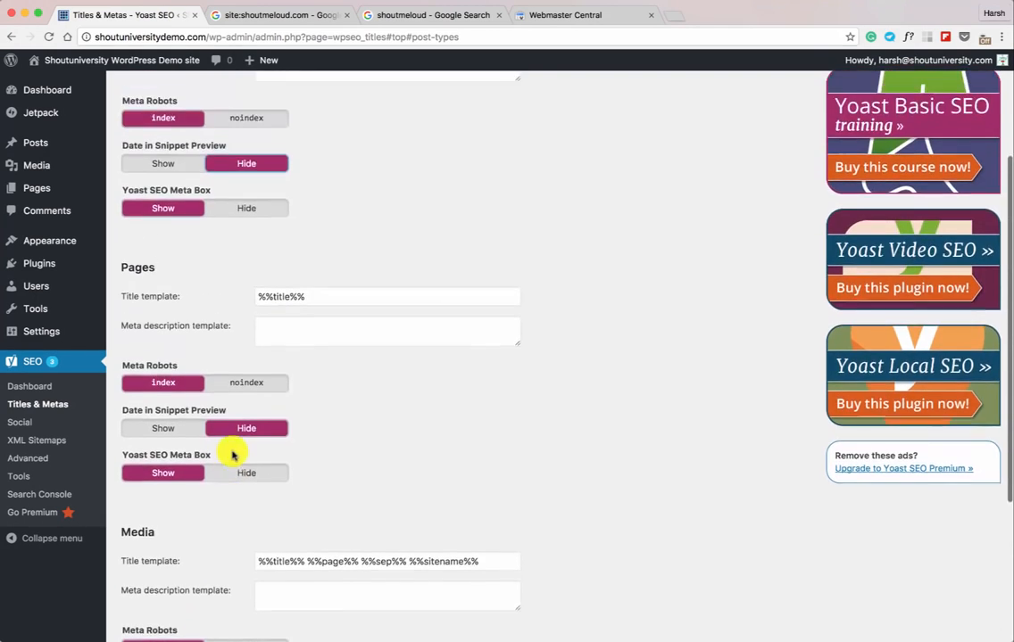
scroll(232, 455, "up", 4)
- In the taxonomy settings, set Meta Robots to noindex for both Categories and Tags
left_click(355, 127)
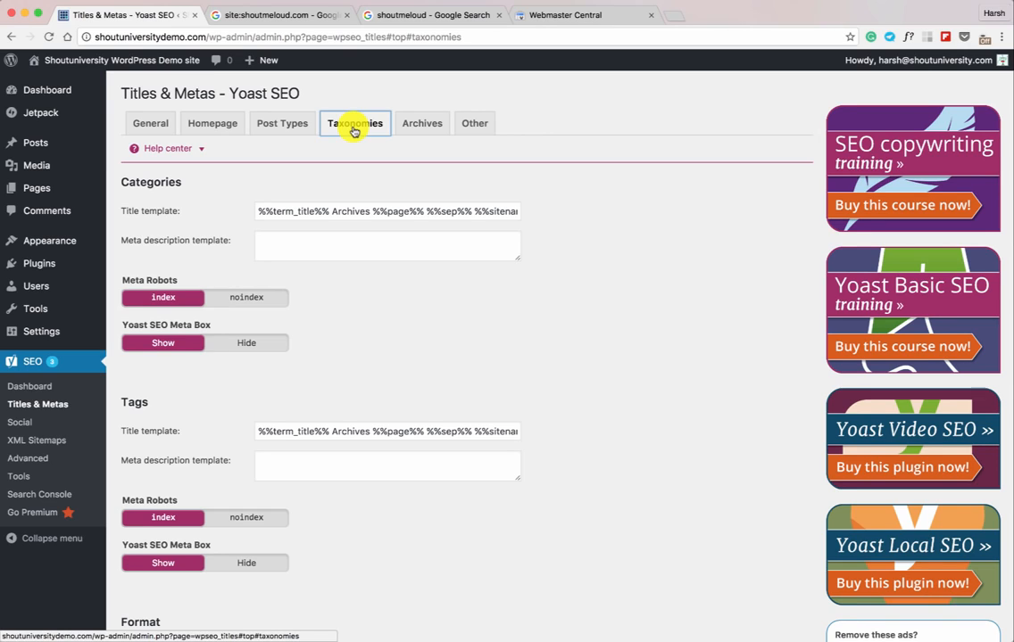
left_click(233, 297)
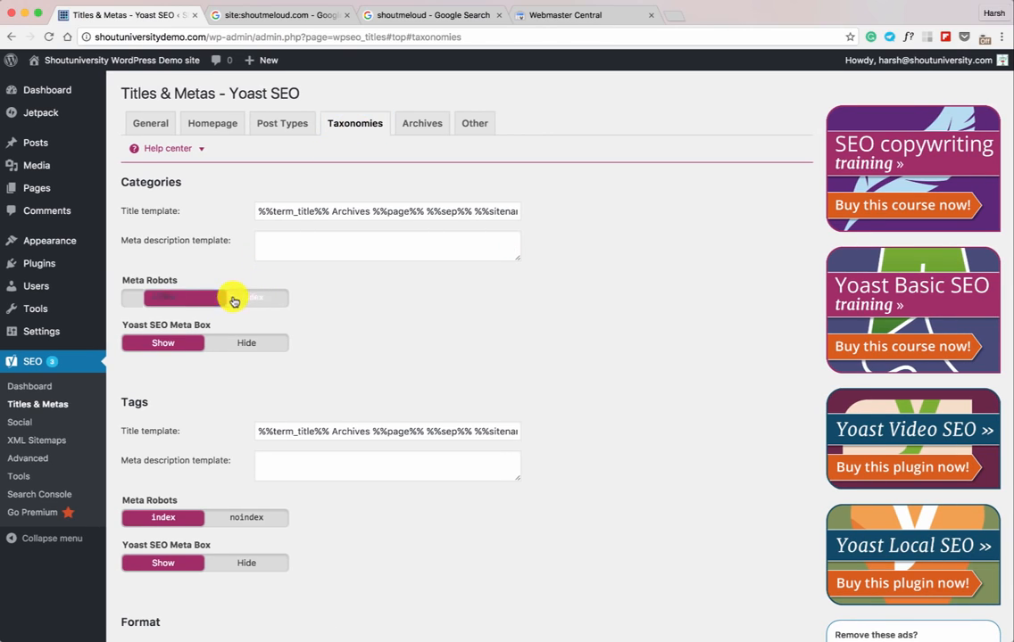
left_click(245, 519)
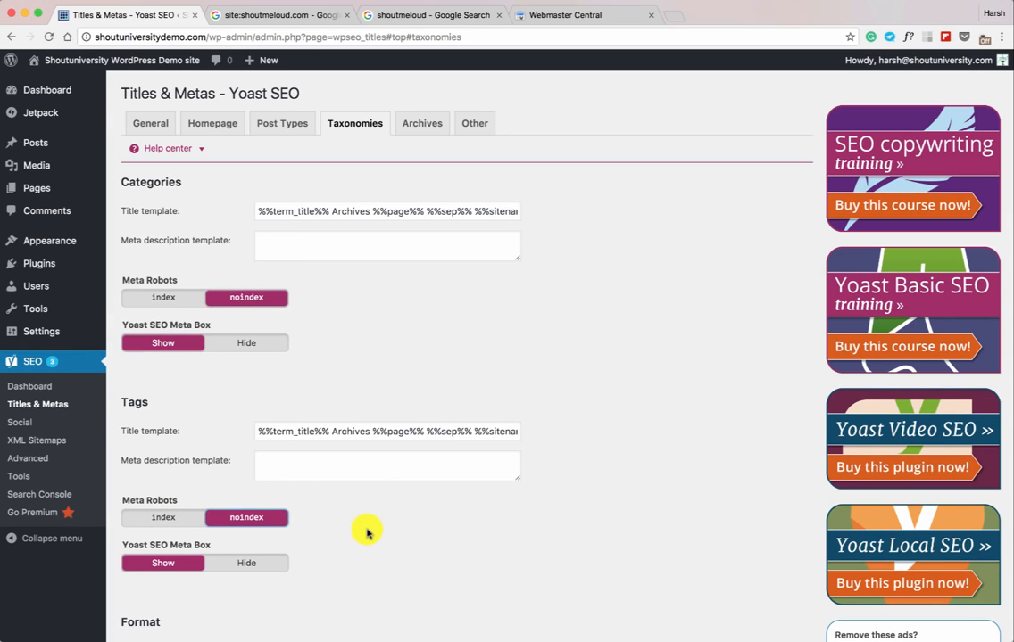
scroll(392, 527, "down", 3)
scroll(392, 527, "up", 3)
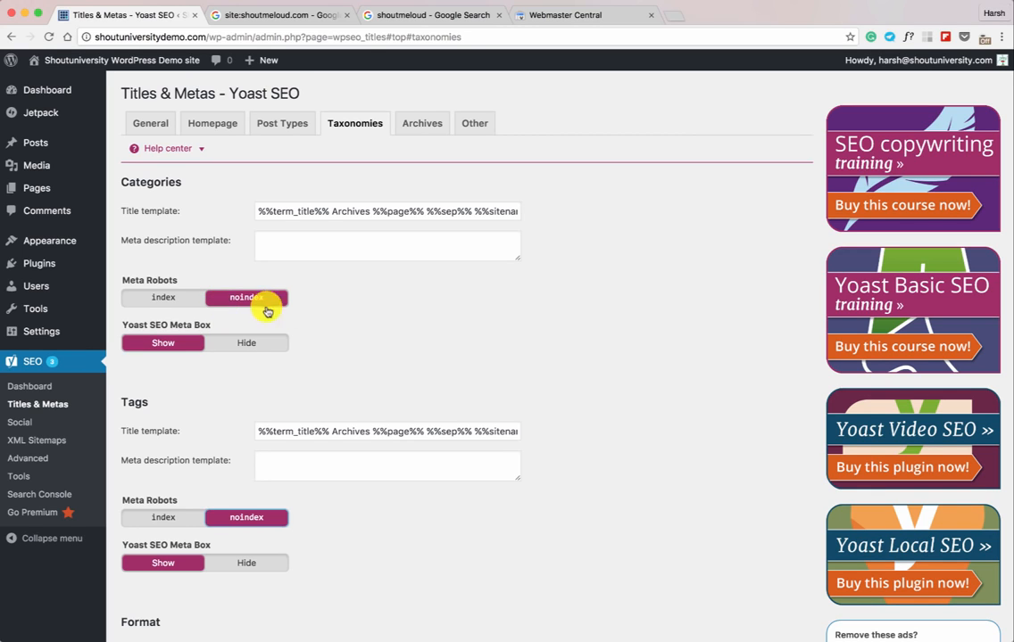
scroll(308, 301, "down", 2)
scroll(319, 287, "up", 2)
- In the archive settings, set the Author archives' Meta Robots to noindex and review the date archives and special pages
left_click(420, 129)
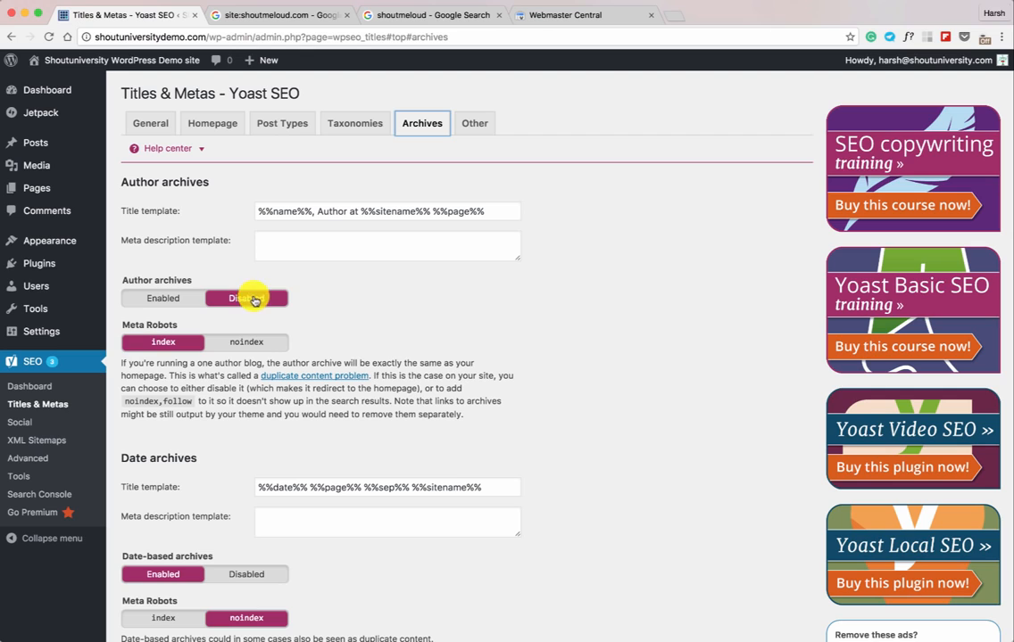
scroll(254, 344, "down", 2)
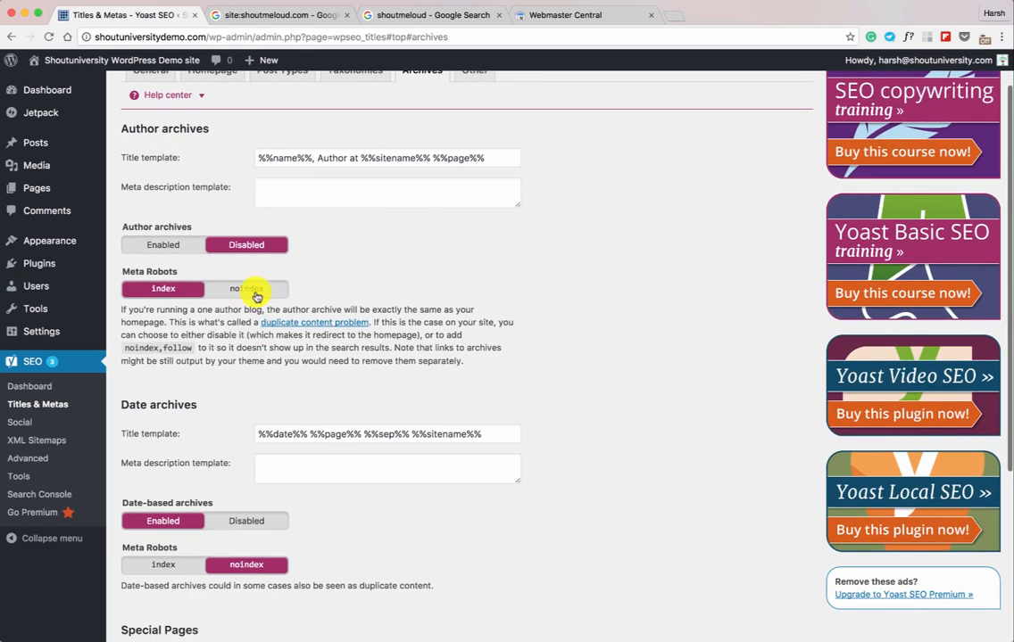
left_click(255, 289)
scroll(236, 514, "down", 3)
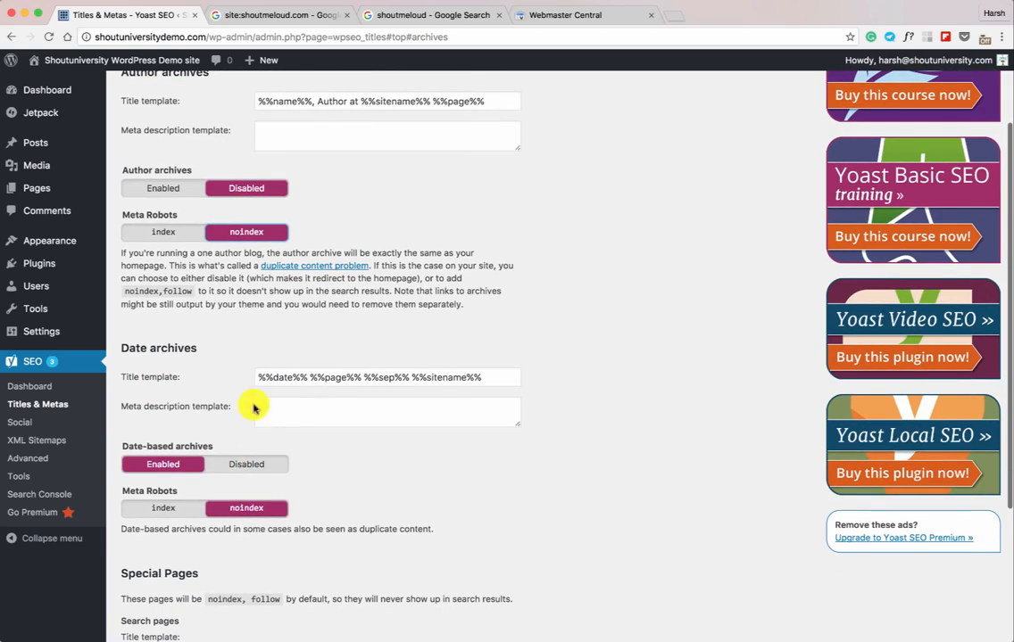
scroll(243, 509, "down", 3)
scroll(244, 506, "up", 6)
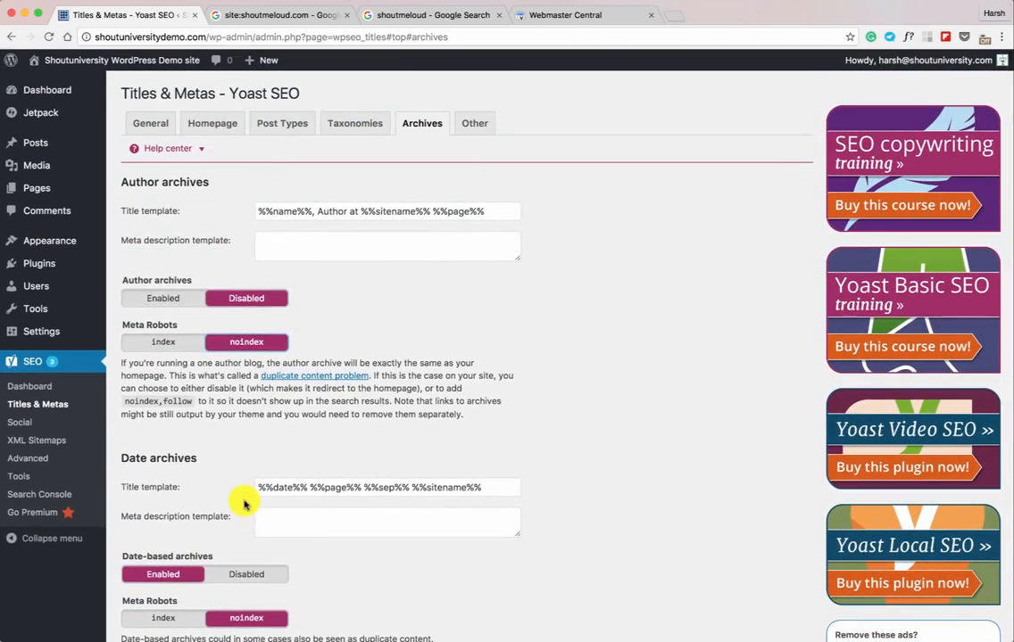
- In the sitewide meta settings, set Subpages of archives to noindex and save the changes
left_click(475, 119)
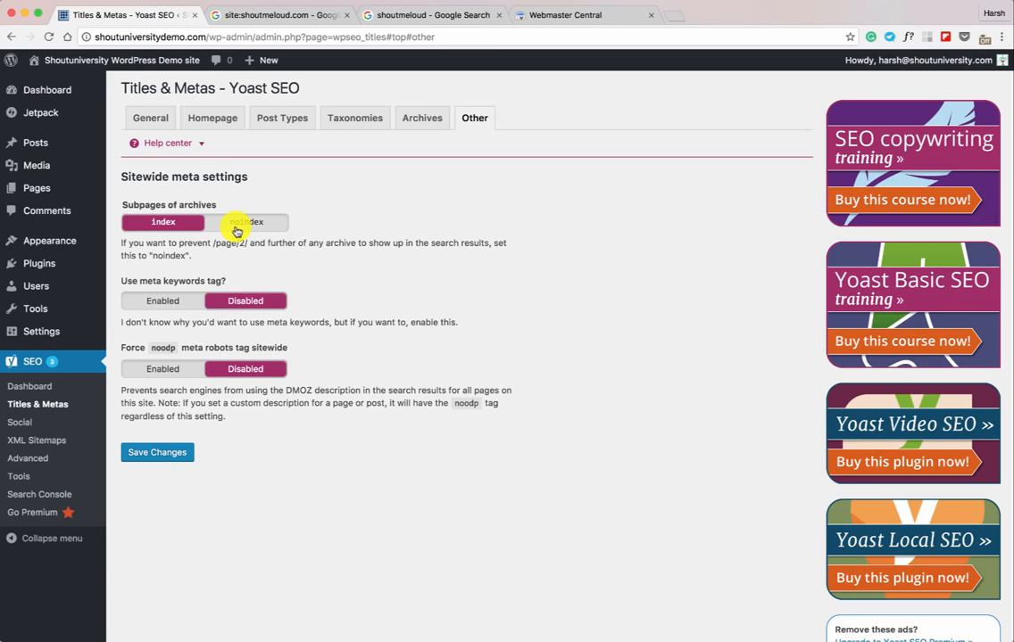
left_click(239, 225)
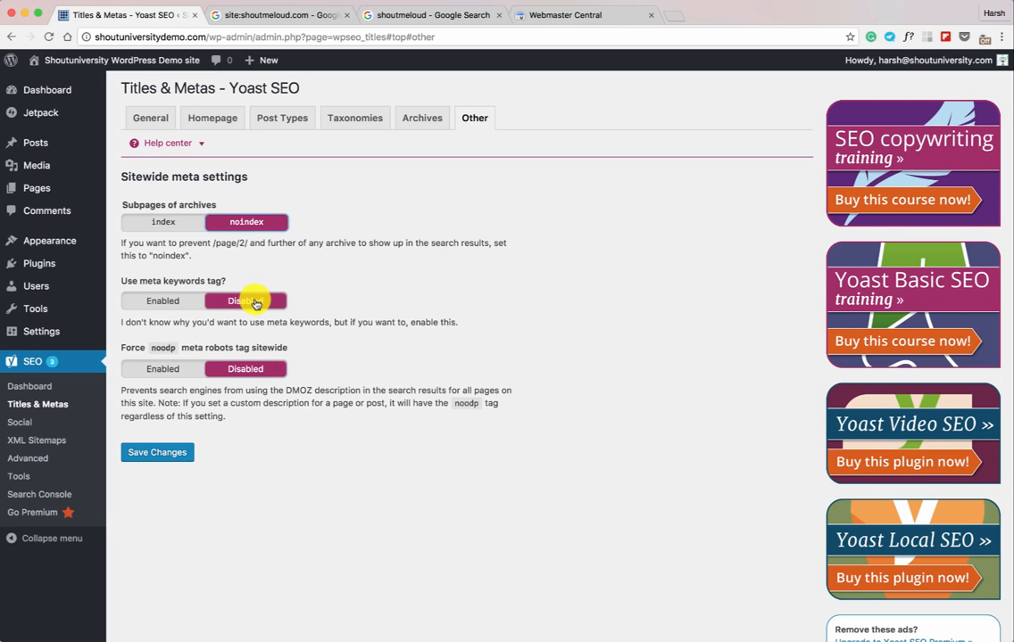
left_click(160, 455)
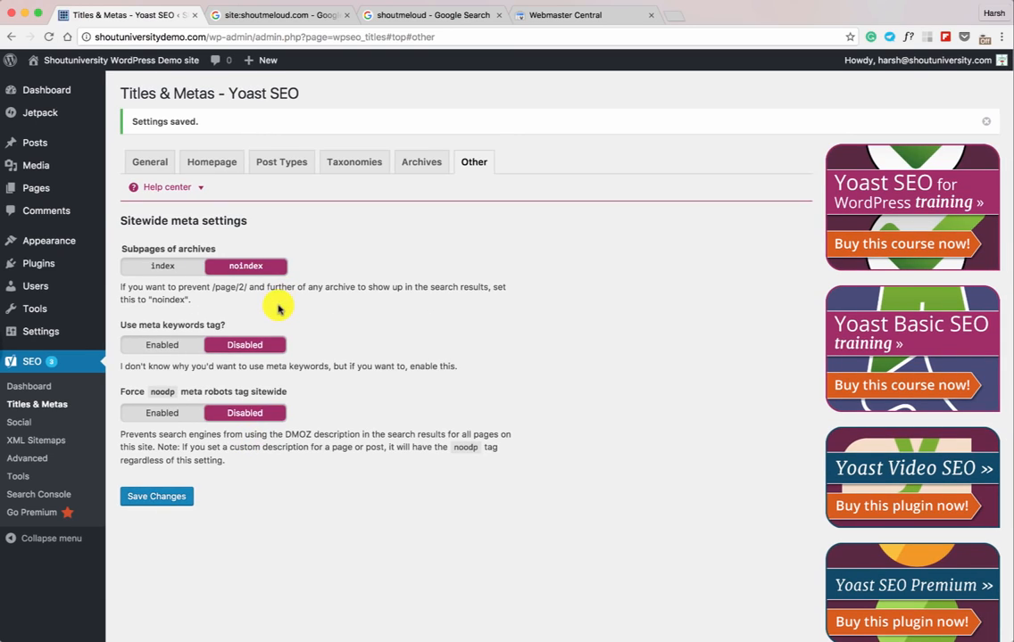
- In the Yoast Social account settings, fill in the Facebook page, Instagram, Pinterest and YouTube profile URLs
left_click(32, 423)
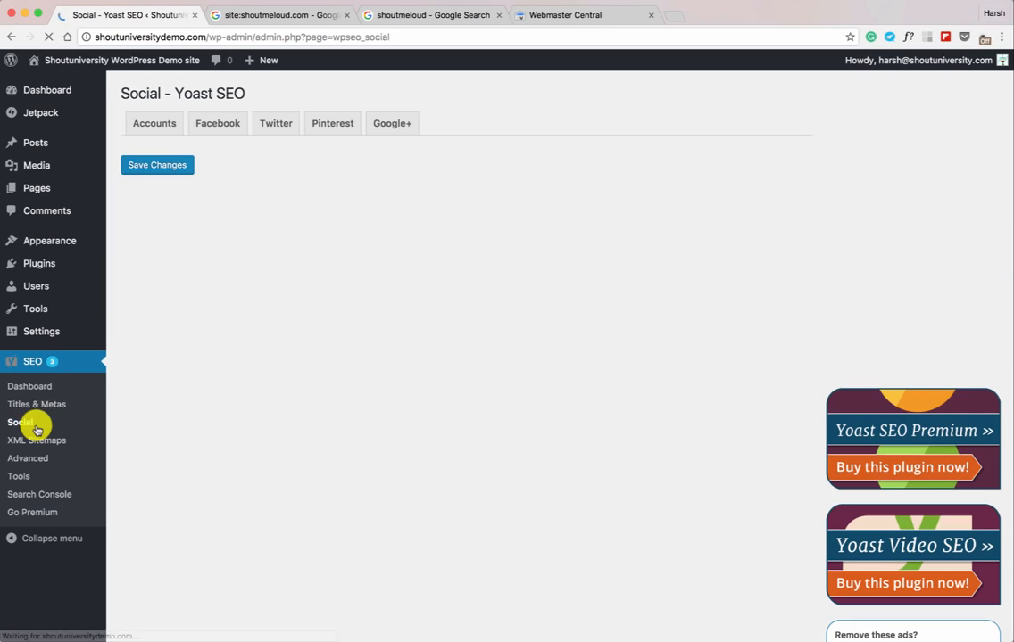
scroll(299, 256, "down", 1)
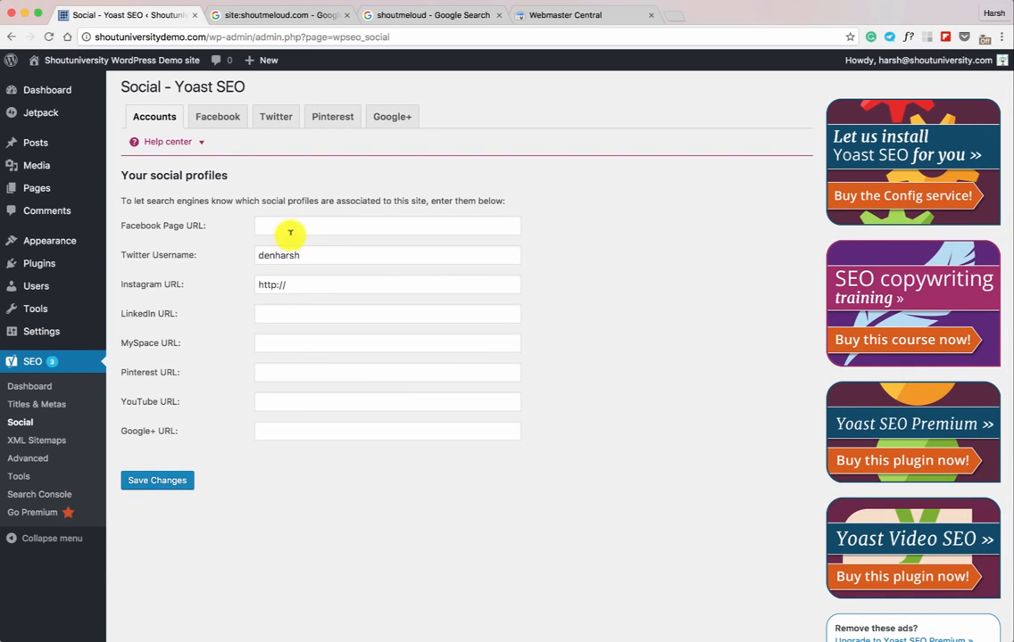
left_click(280, 220)
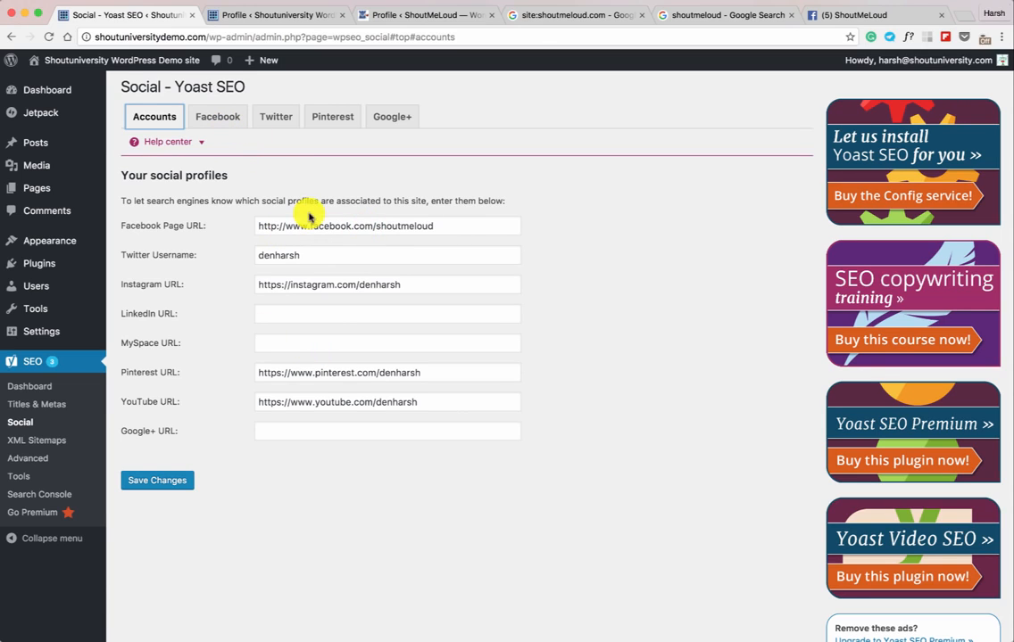
left_click_drag(391, 276, 267, 274)
left_click_drag(267, 226, 373, 334)
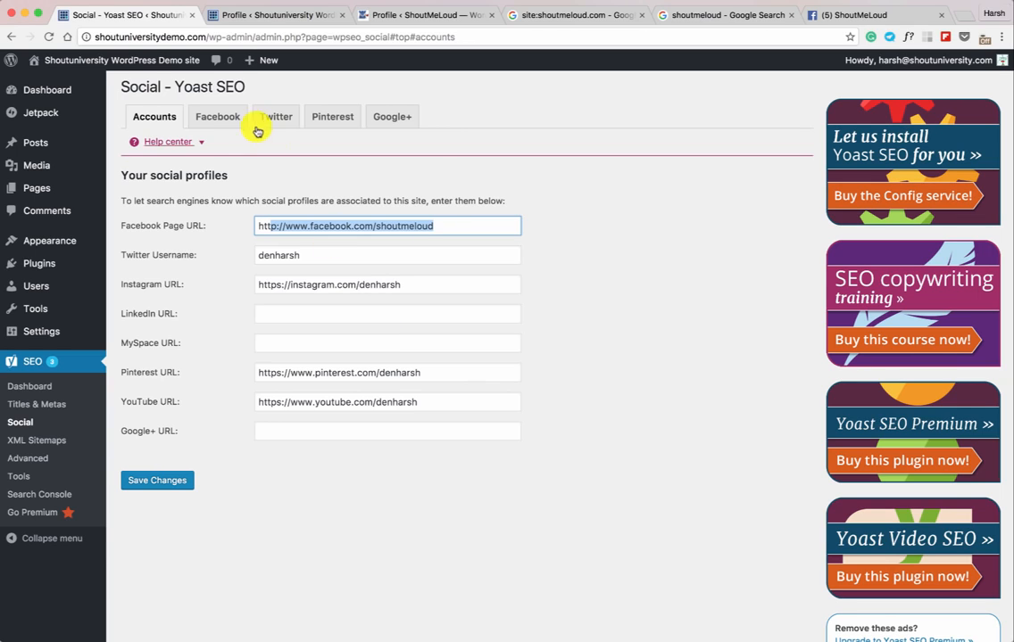
- Review the Facebook social settings: Open Graph meta data, frontpage fields, default image, and the Facebook admin and App ID options
left_click(211, 118)
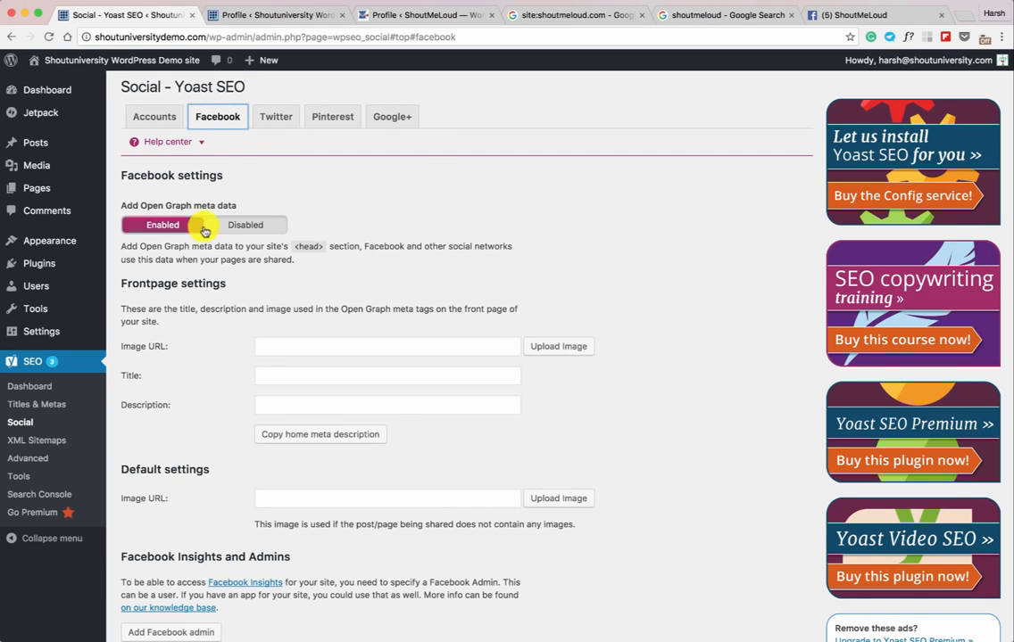
scroll(259, 233, "down", 2)
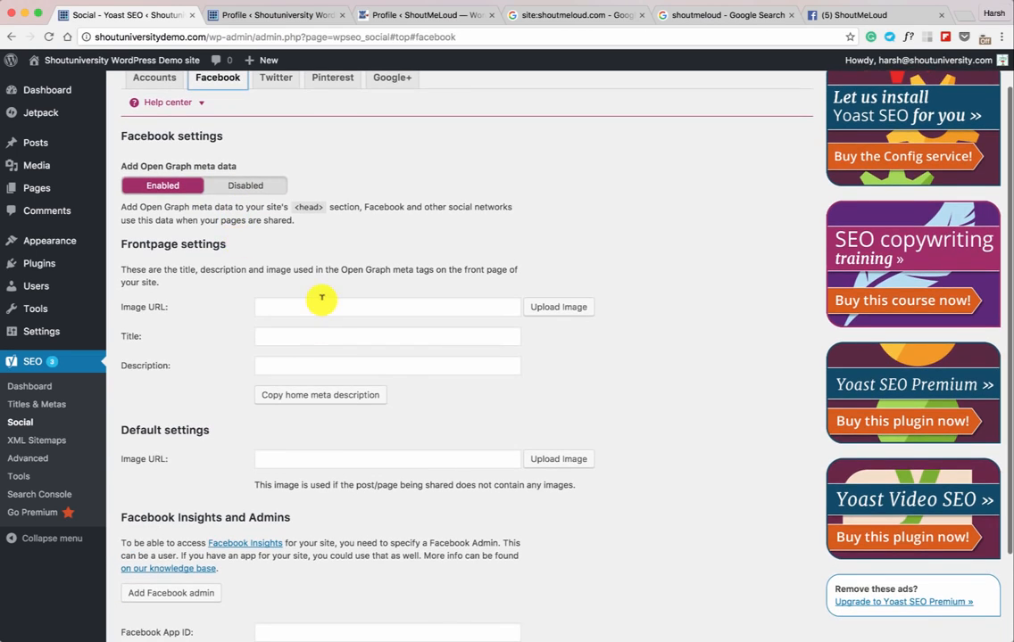
left_click(293, 304)
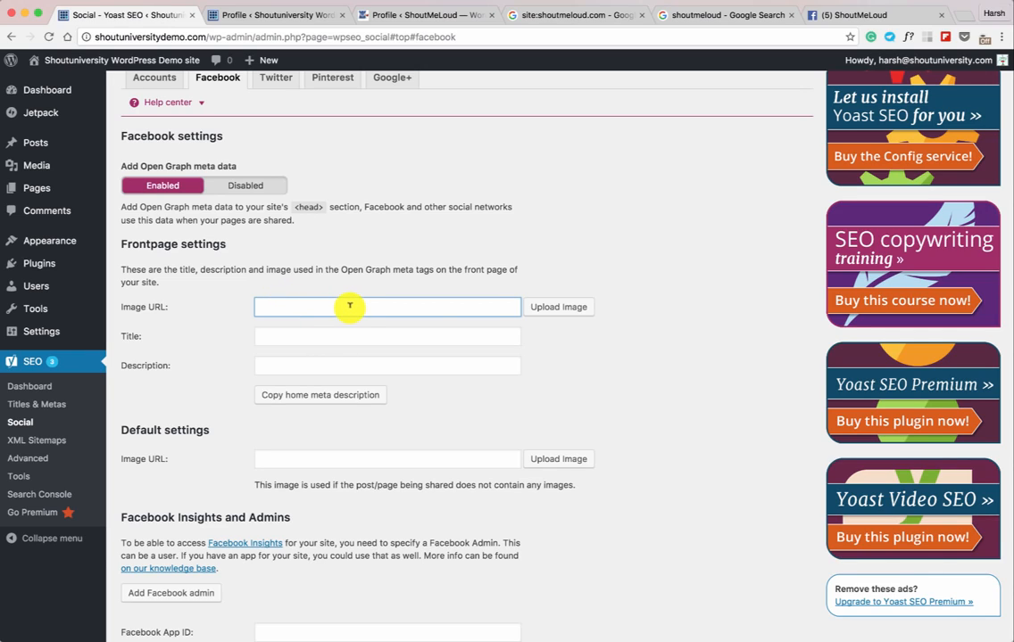
left_click(304, 332)
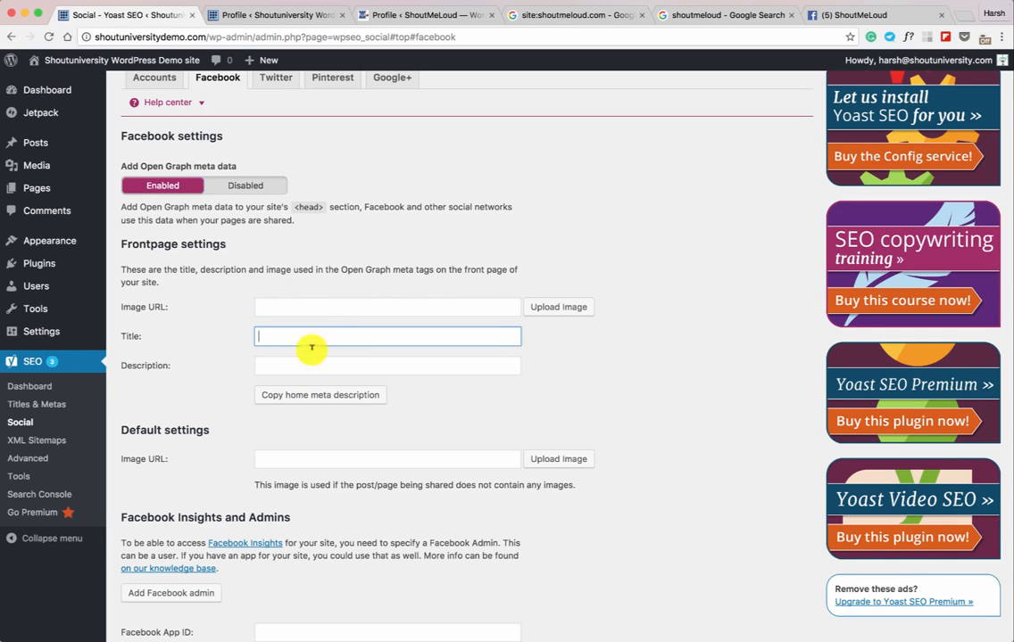
left_click(312, 394)
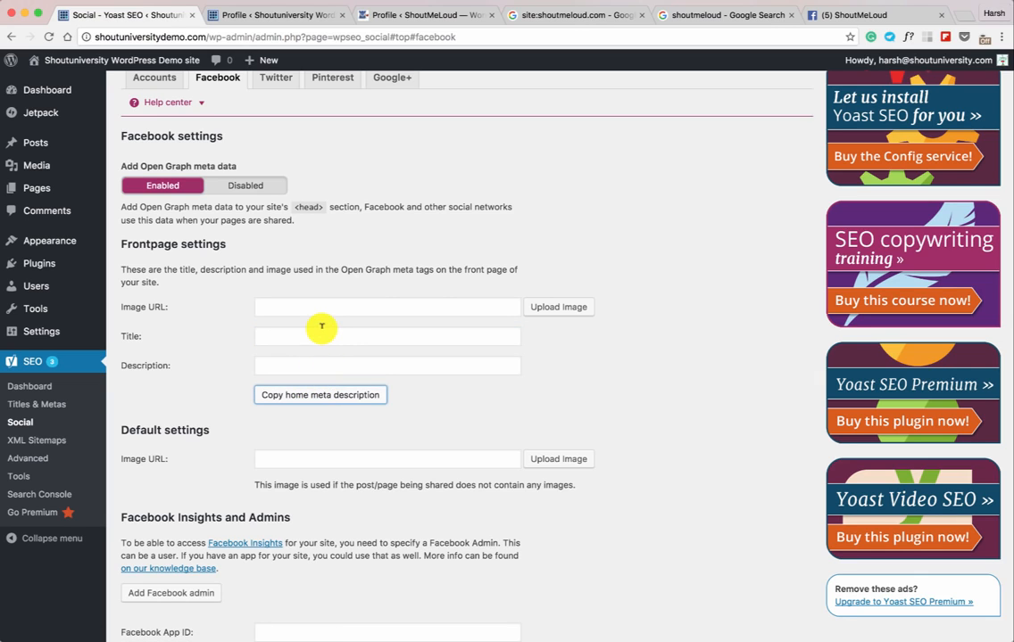
scroll(329, 314, "down", 3)
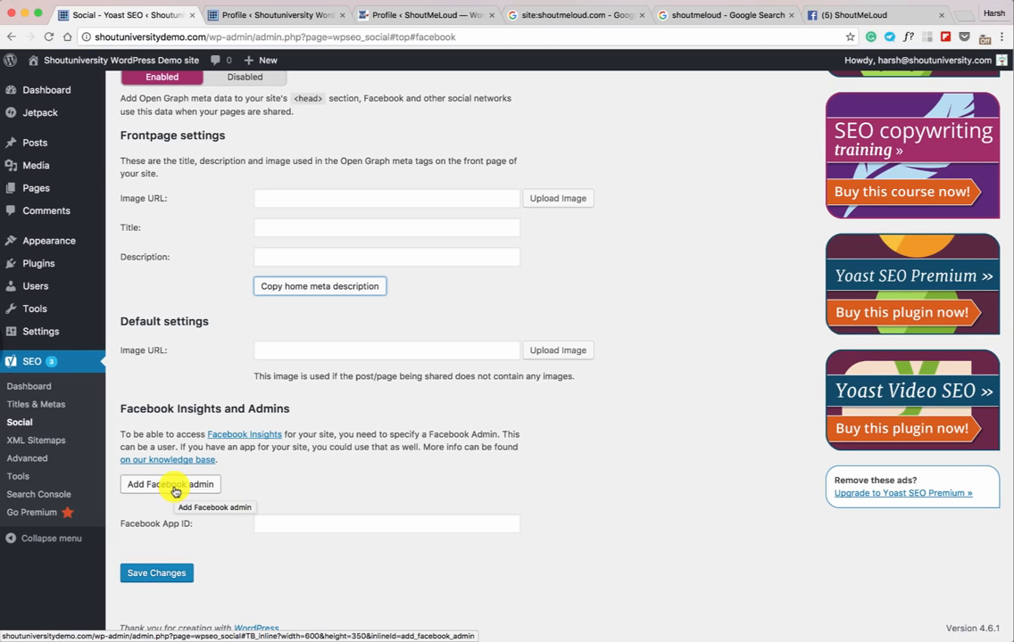
scroll(172, 439, "left", 5)
scroll(143, 401, "up", 1)
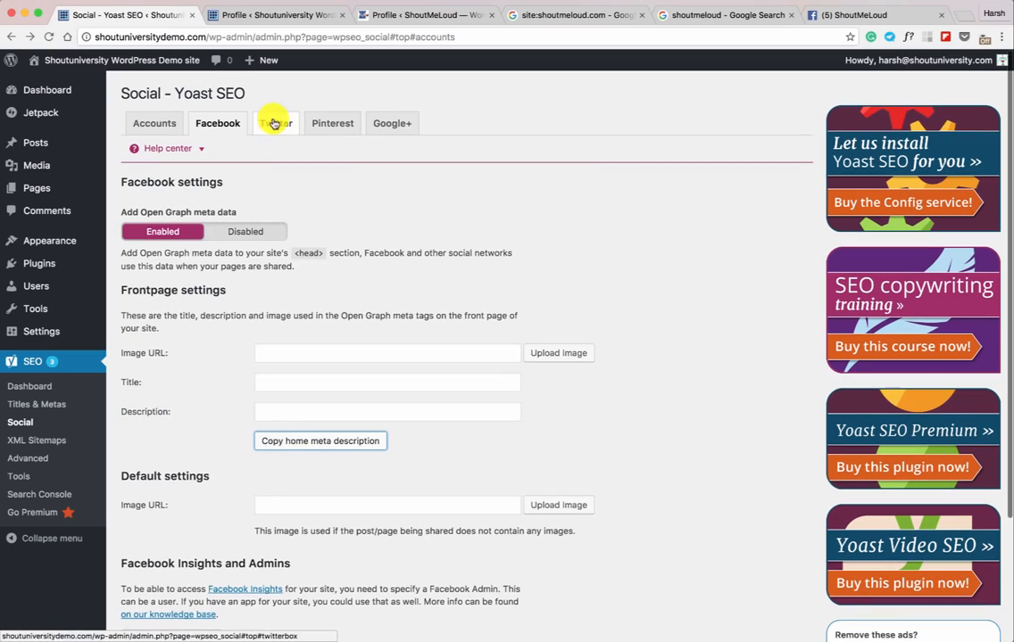
- In the Twitter social settings, set the default card type to Summary with large image
left_click(274, 123)
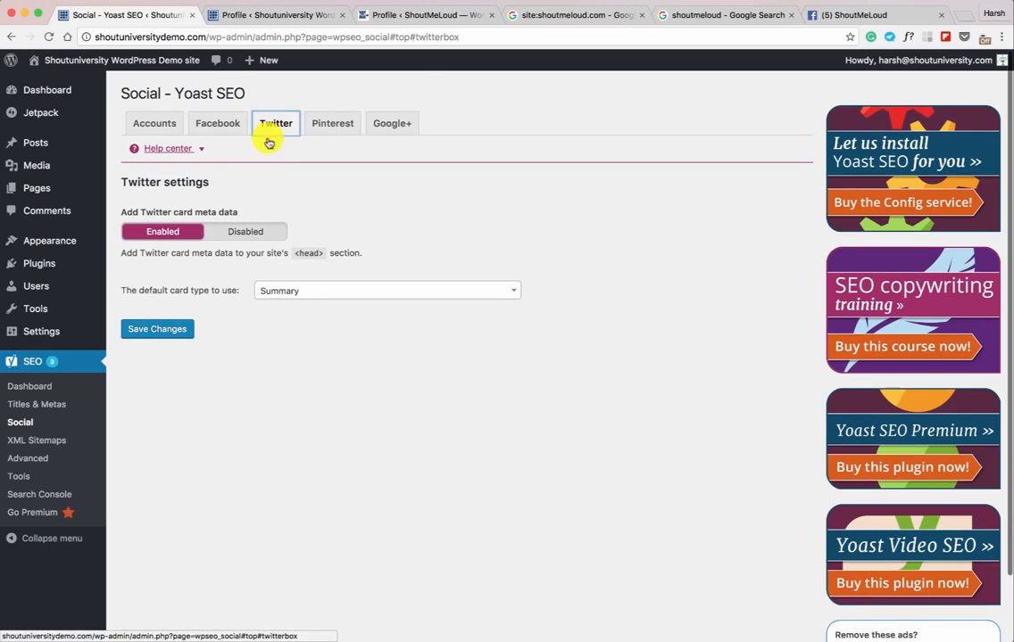
left_click(300, 294)
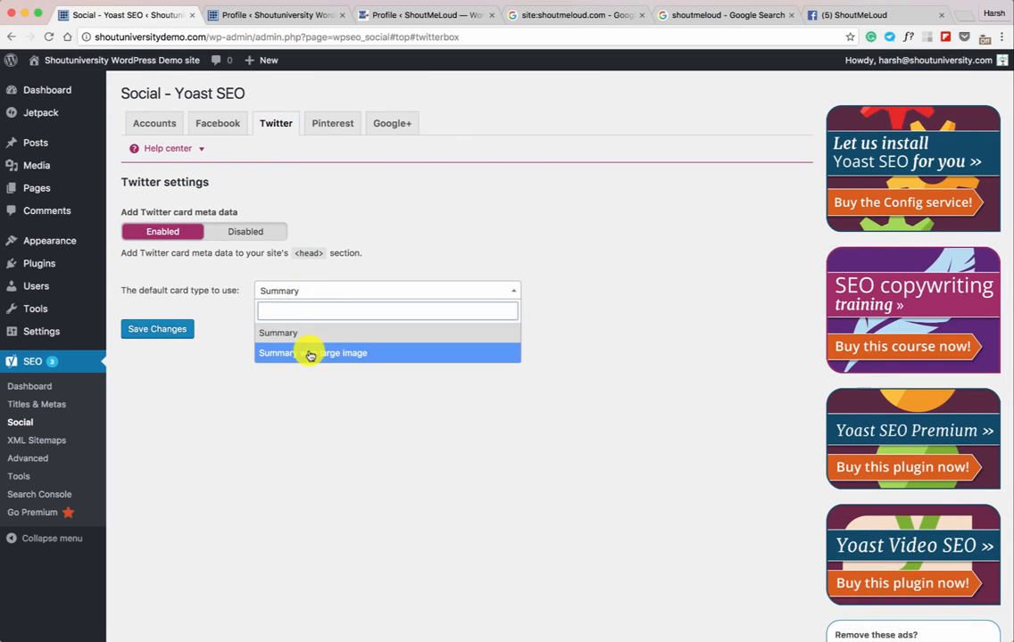
left_click(309, 352)
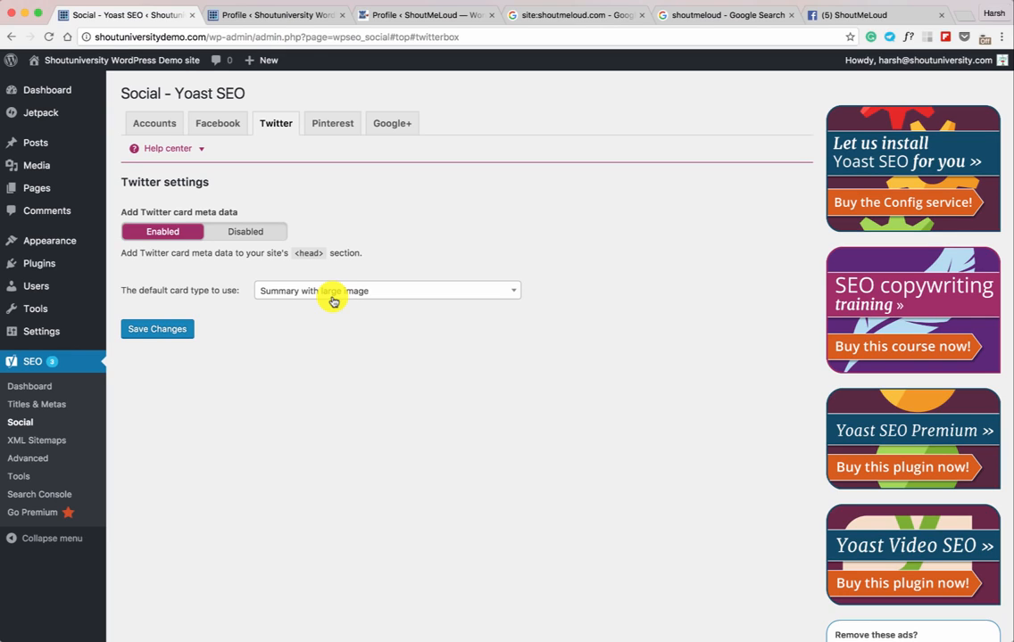
- Check the Pinterest confirmation and Google Publisher Page fields, then save the social settings and return to the Accounts section
left_click(338, 126)
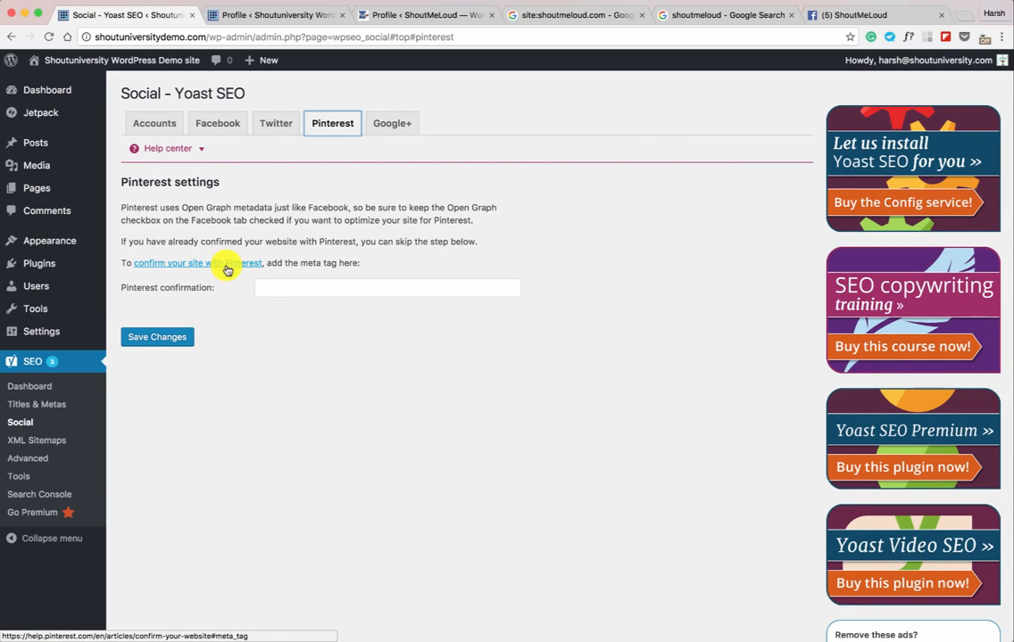
left_click(314, 288)
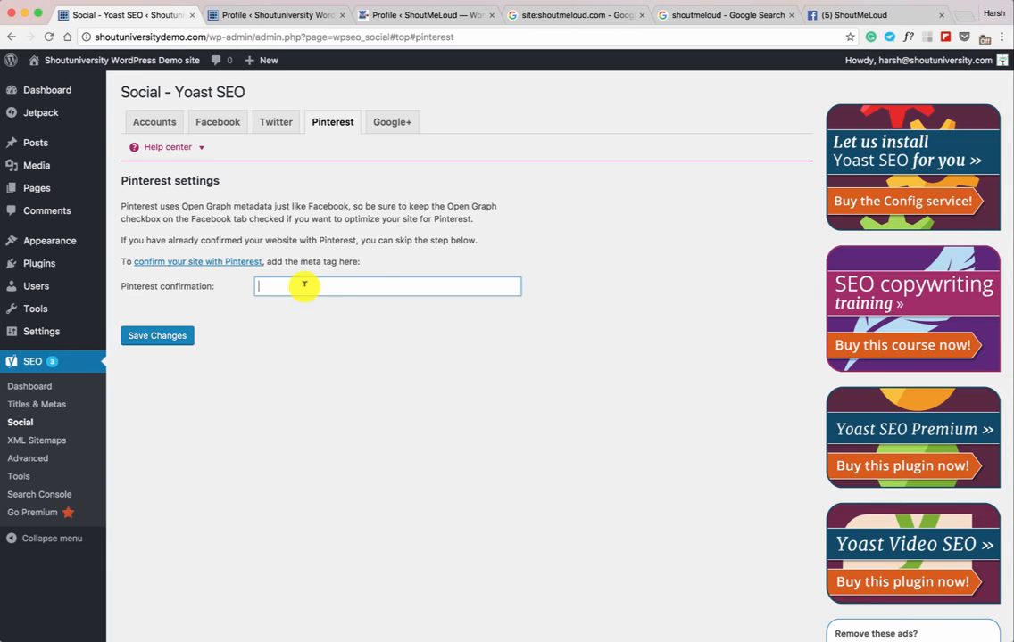
left_click(386, 125)
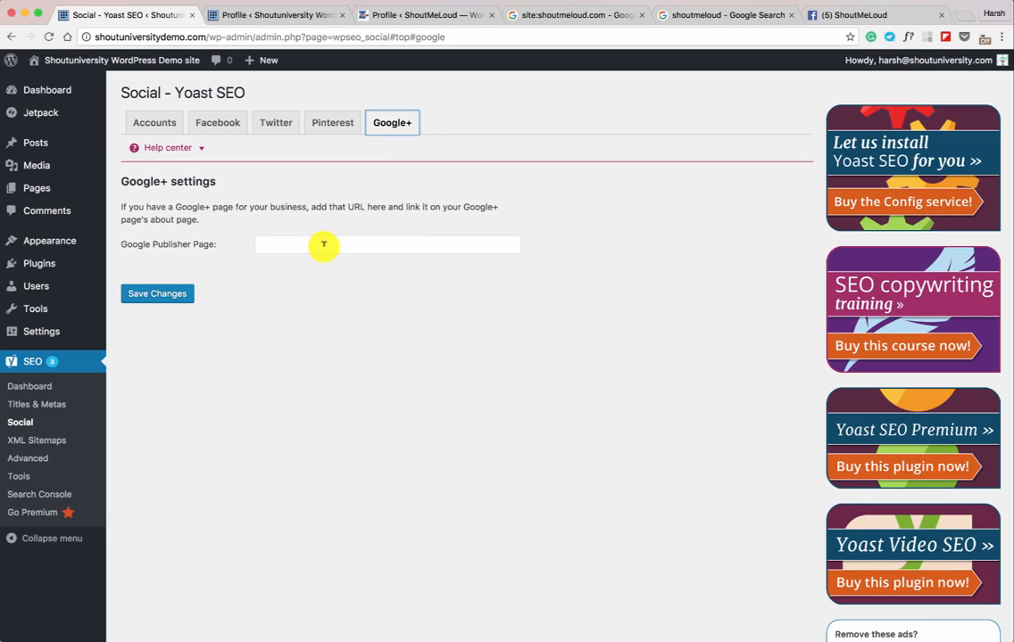
left_click(178, 297)
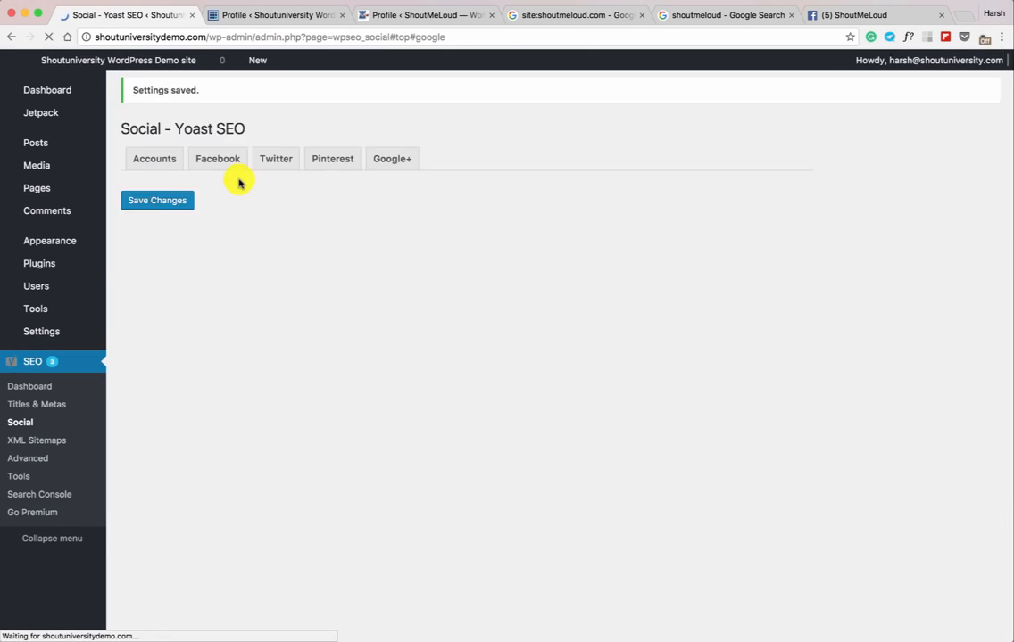
left_click(168, 168)
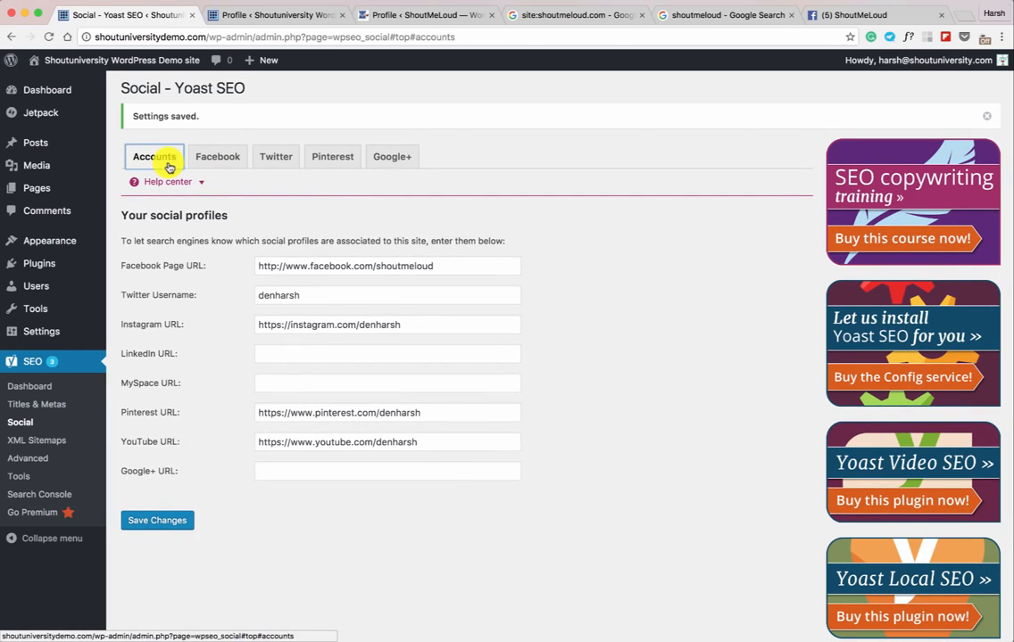
- In the WordPress user profile's contact info, fill in the author's Facebook profile URL
left_click(265, 22)
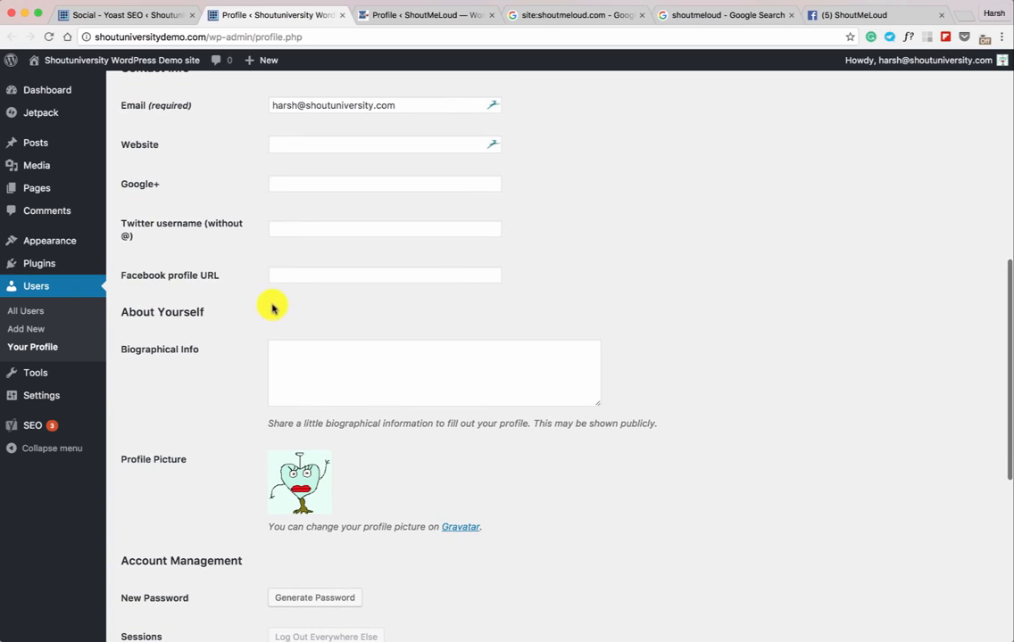
scroll(188, 322, "up", 2)
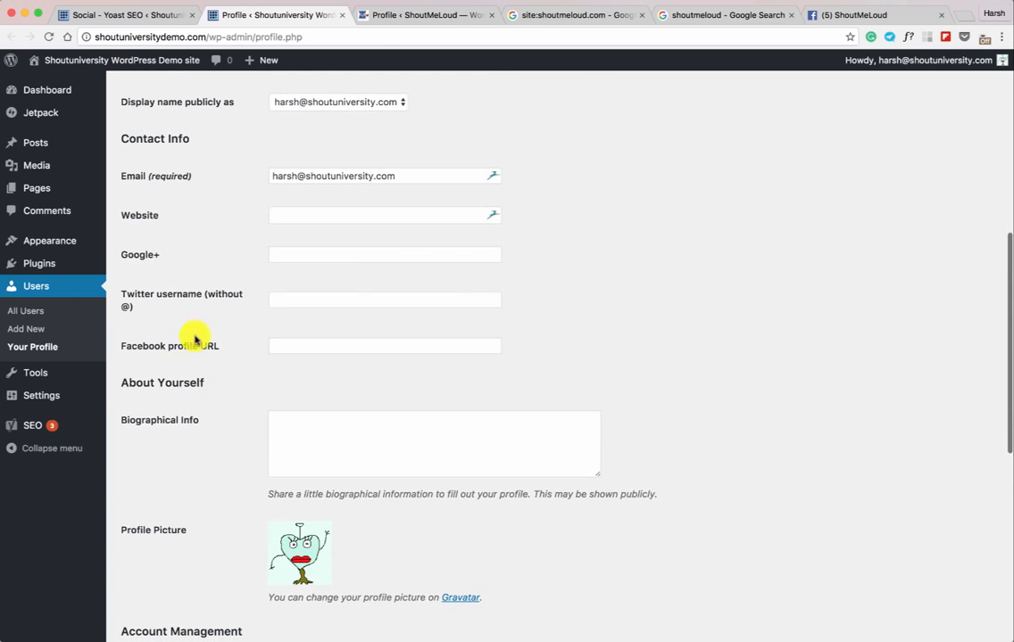
left_click(305, 345)
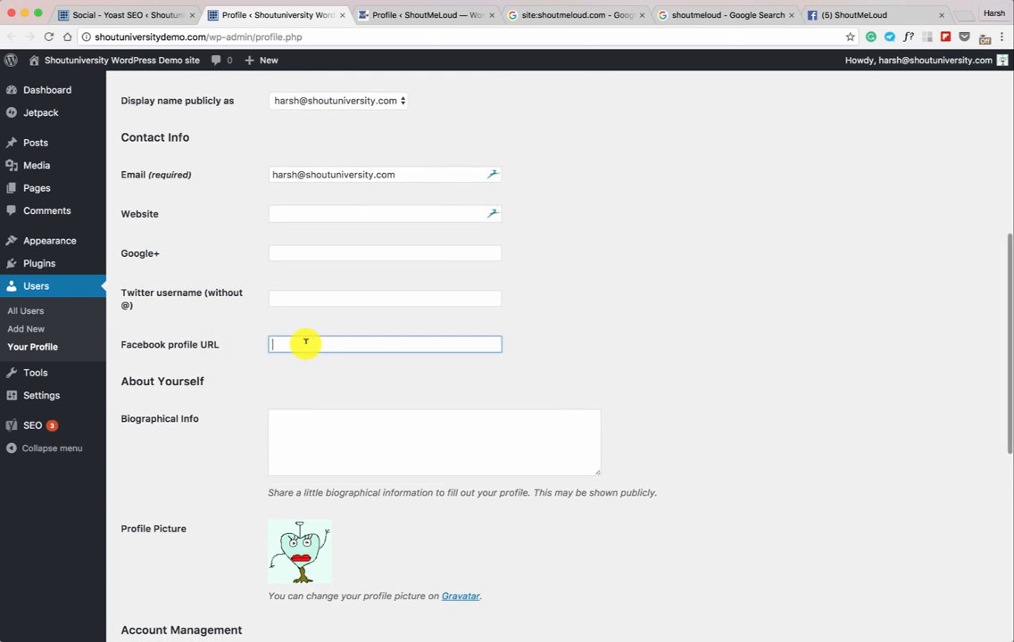
type("htt")
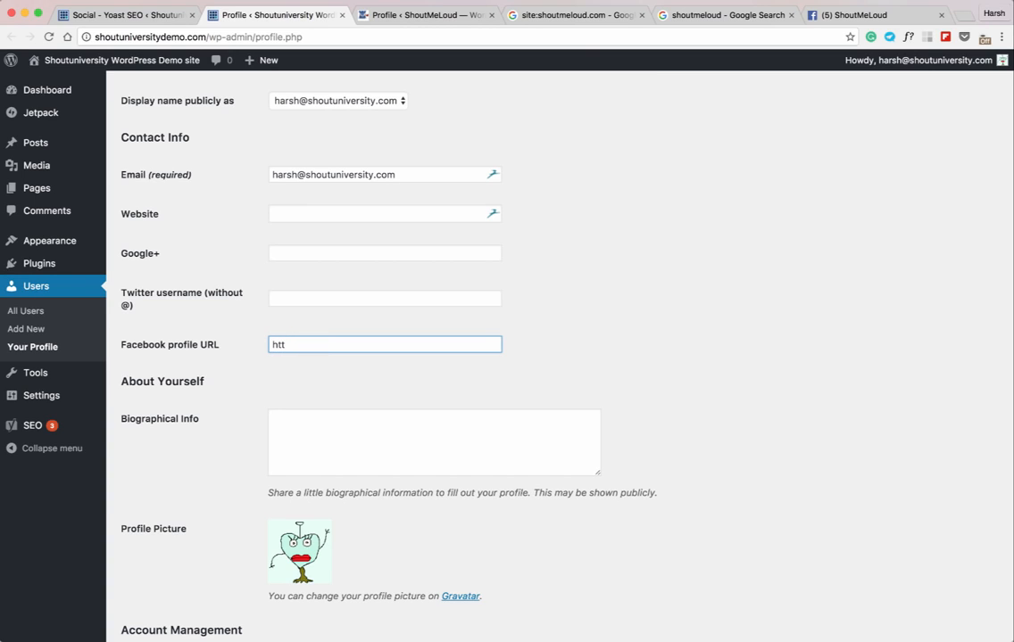
type("p://Facebook.com/denharsh")
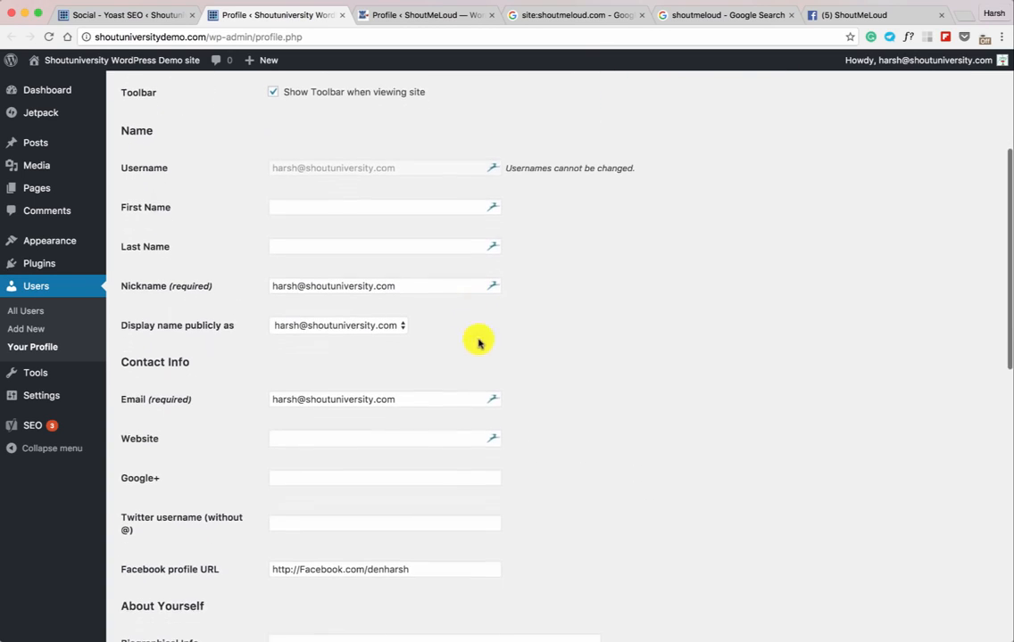
- On the ShoutMeLoud Facebook page, examine the author byline and its profile preview on the shared Twitter tools post
scroll(344, 567, "down", 1)
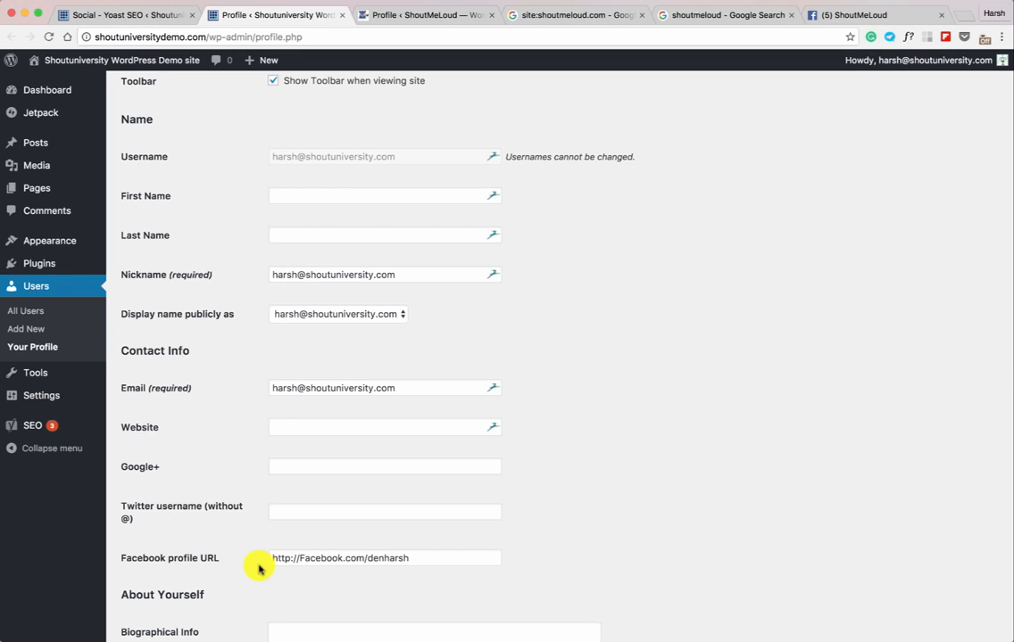
scroll(268, 562, "up", 1)
left_click(841, 17)
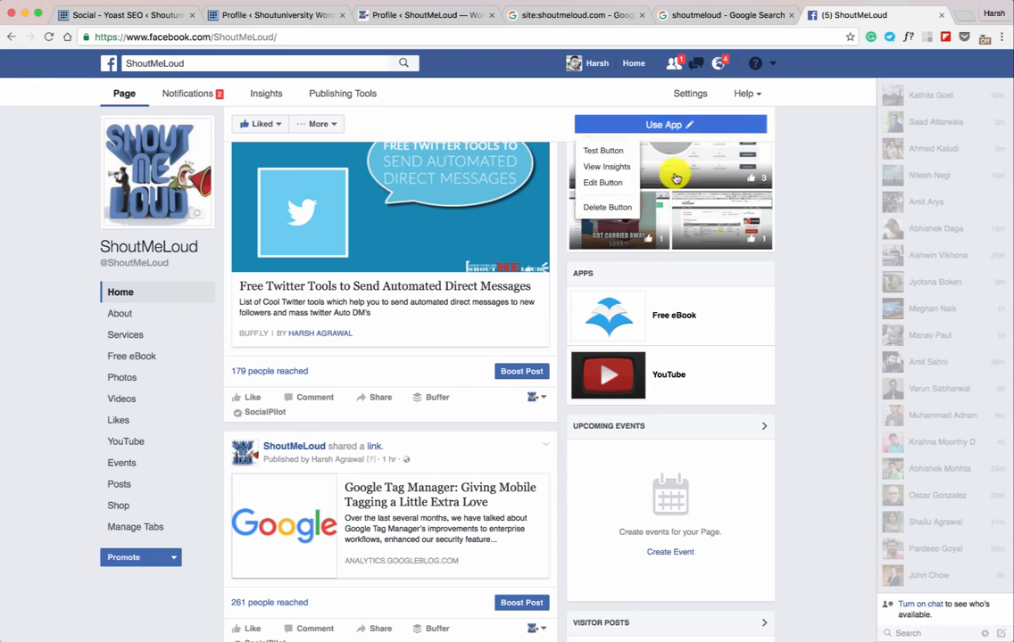
scroll(520, 265, "up", 3)
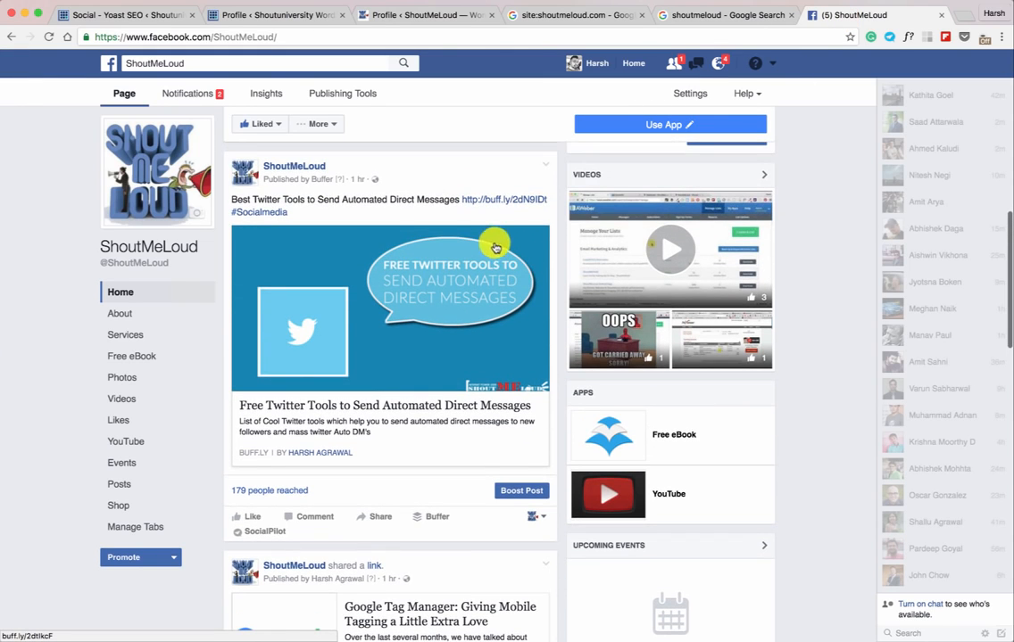
scroll(393, 241, "down", 1)
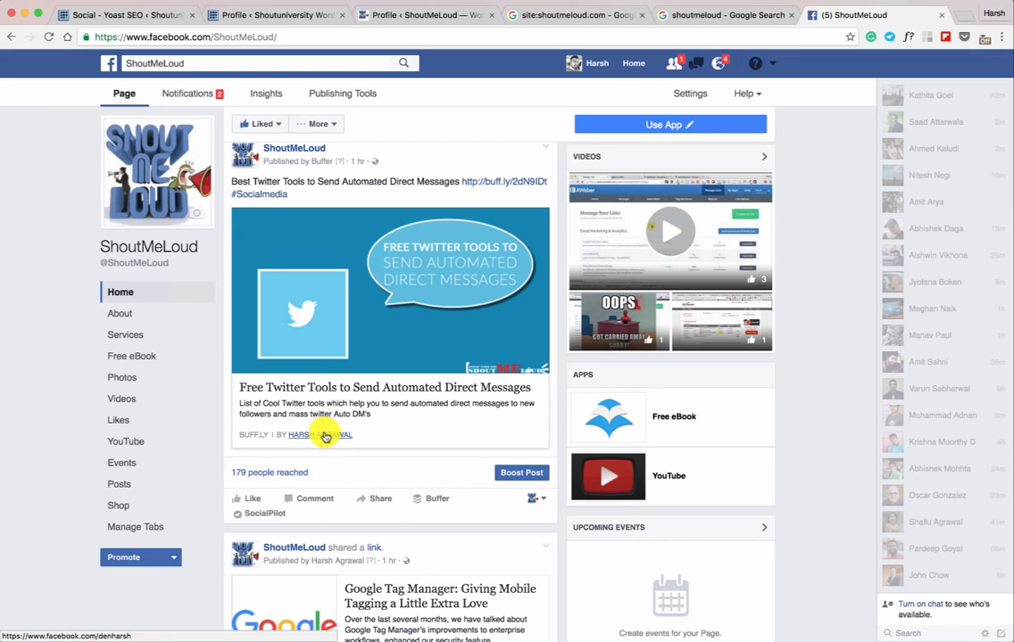
mouse_move(324, 439)
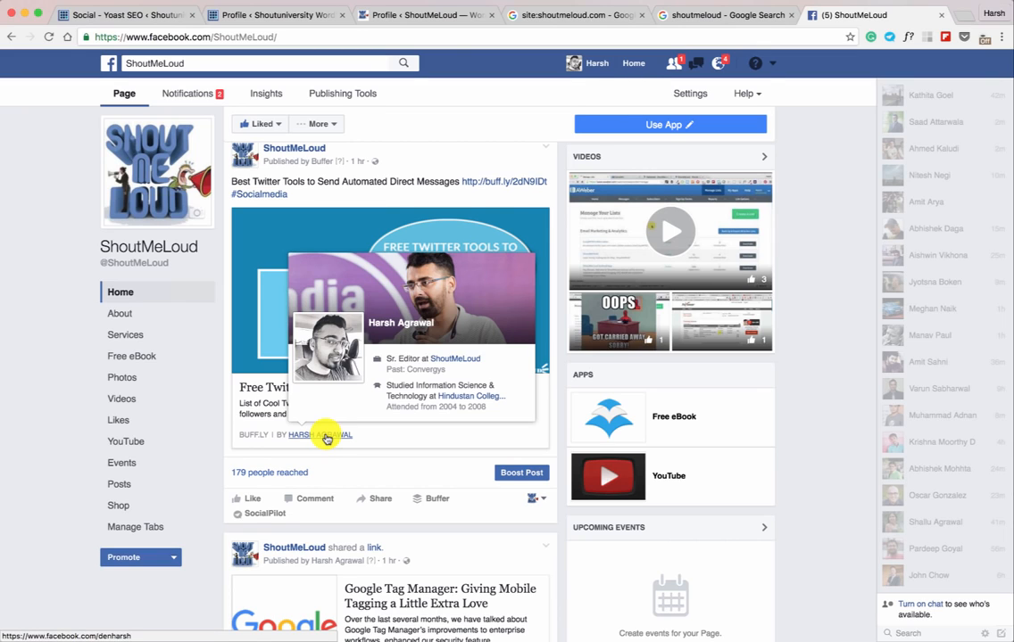
- Update the WordPress user profile to save the contact info, then return to the Yoast Social settings
left_click(261, 14)
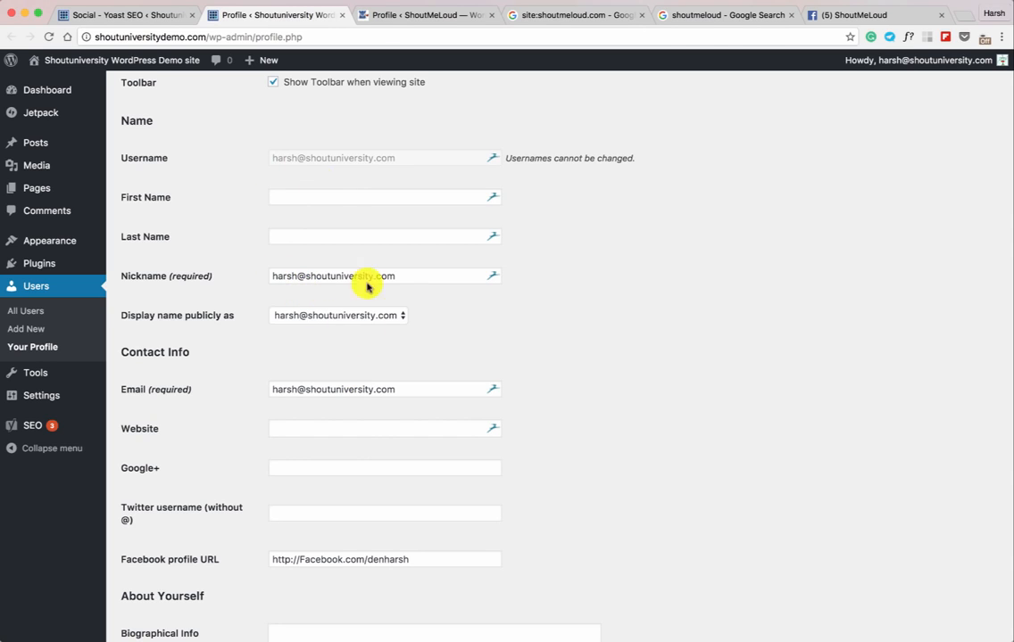
scroll(393, 557, "down", 10)
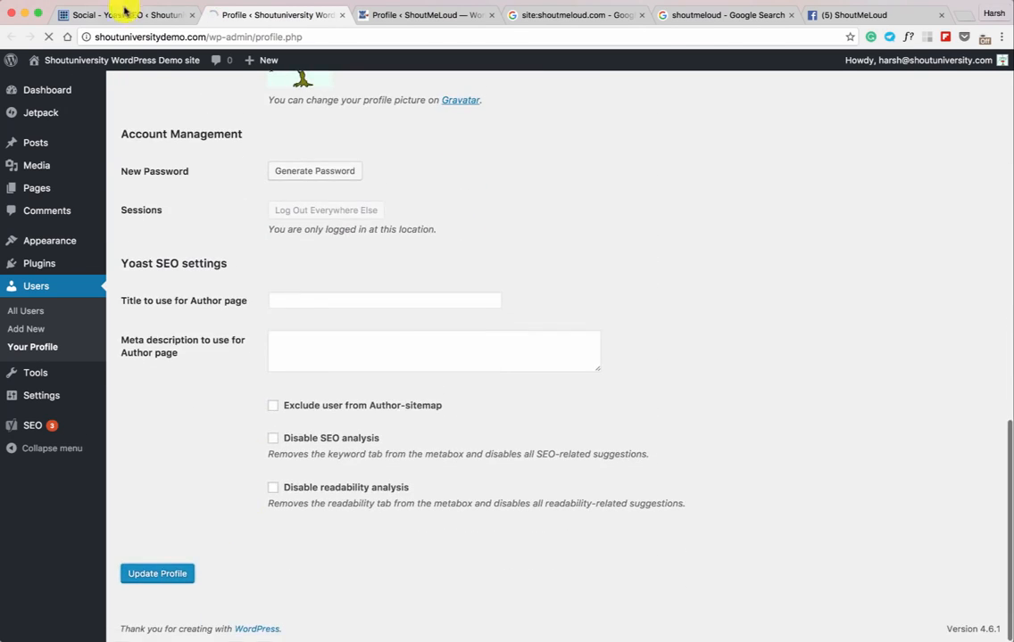
left_click(142, 13)
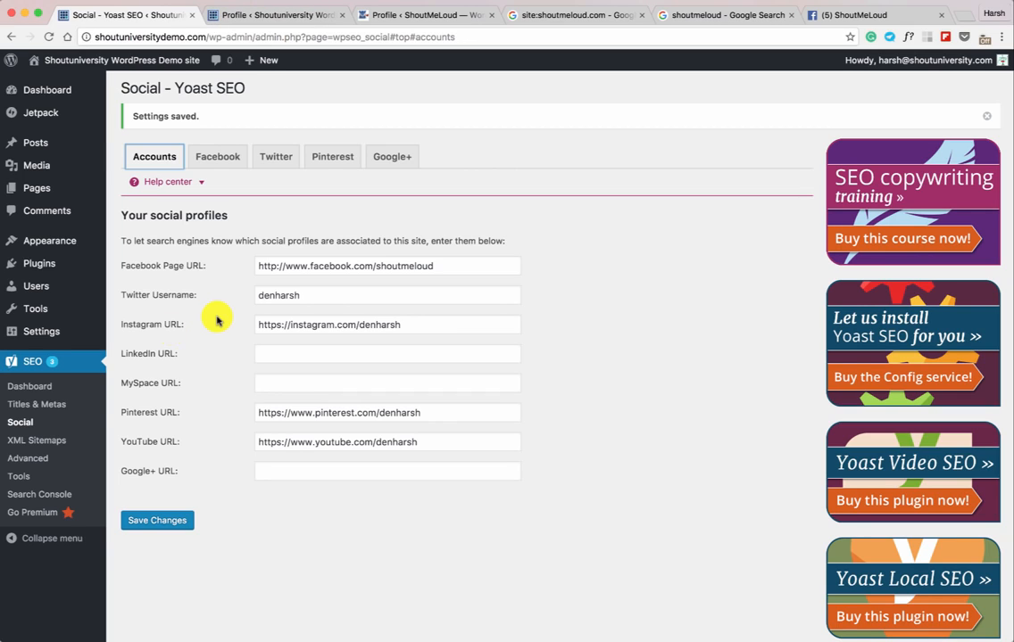
- Open the XML Sitemaps settings, toggle the sitemap functionality off and back to Enabled, and review the post types and excluded posts
left_click(56, 441)
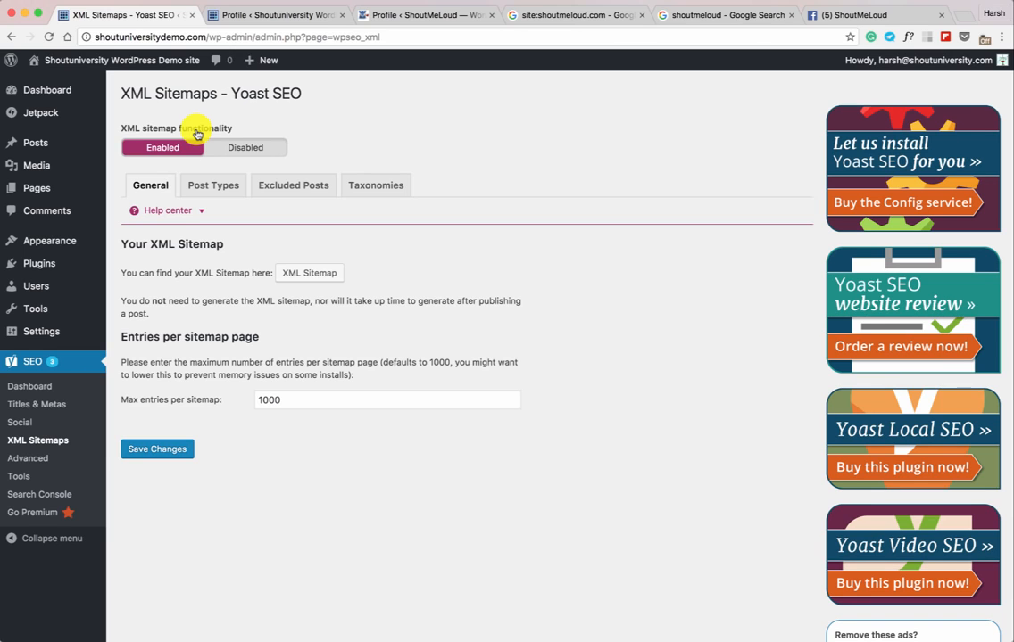
left_click(248, 149)
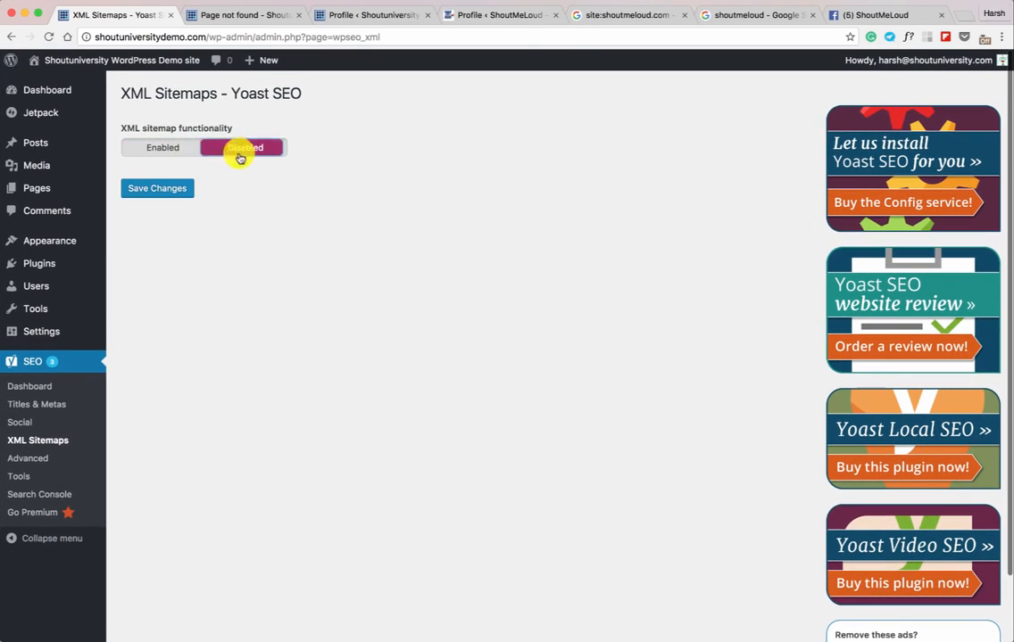
left_click(164, 149)
left_click(225, 182)
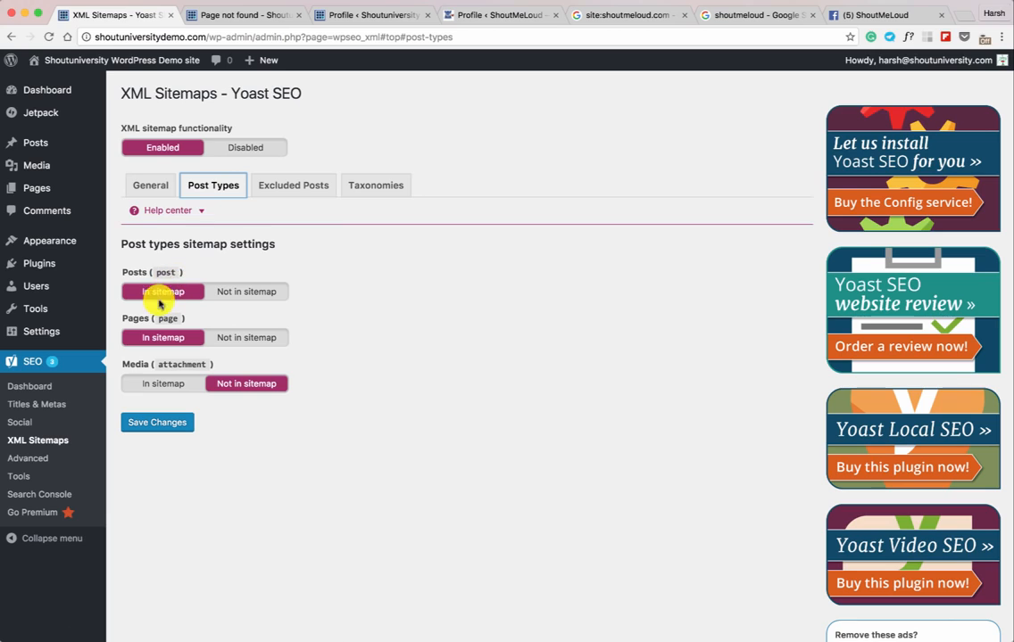
left_click(267, 190)
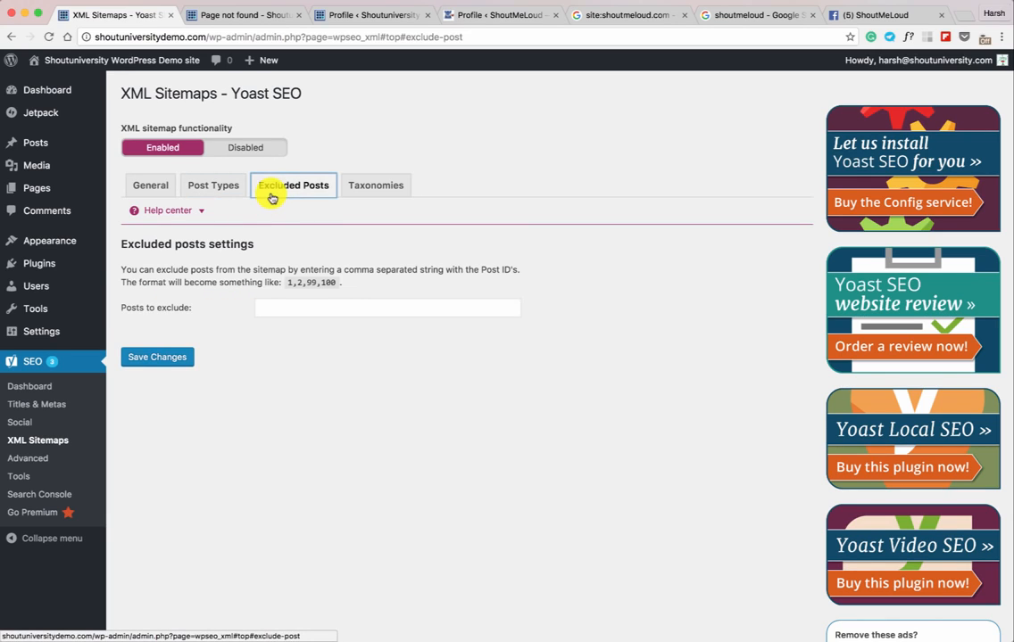
- In the taxonomies sitemap settings, set Format and Tags to Not in sitemap, and recheck the post types settings
left_click(357, 186)
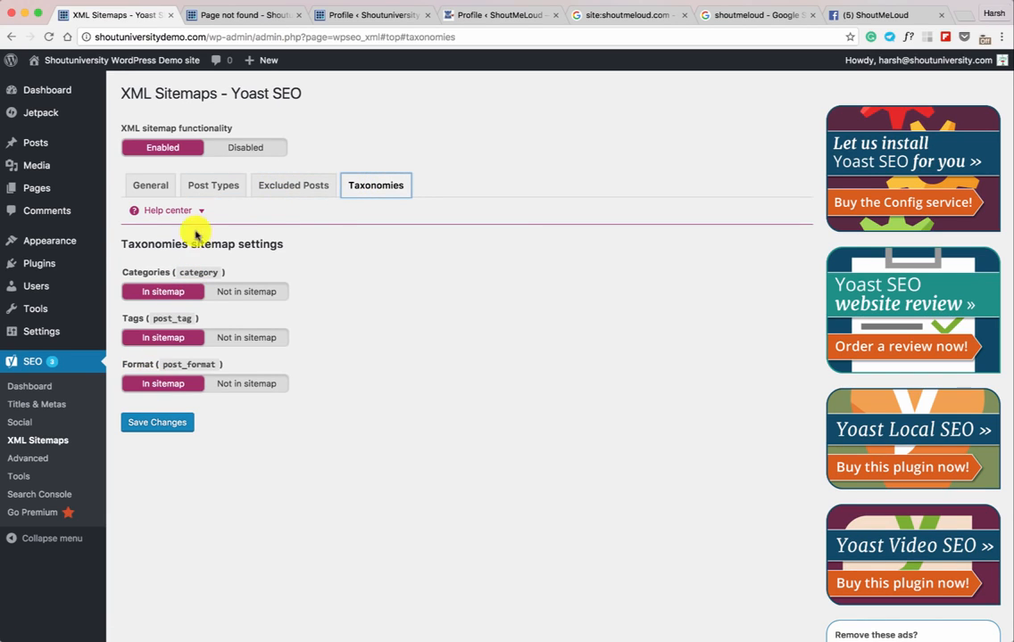
left_click(234, 383)
left_click(243, 337)
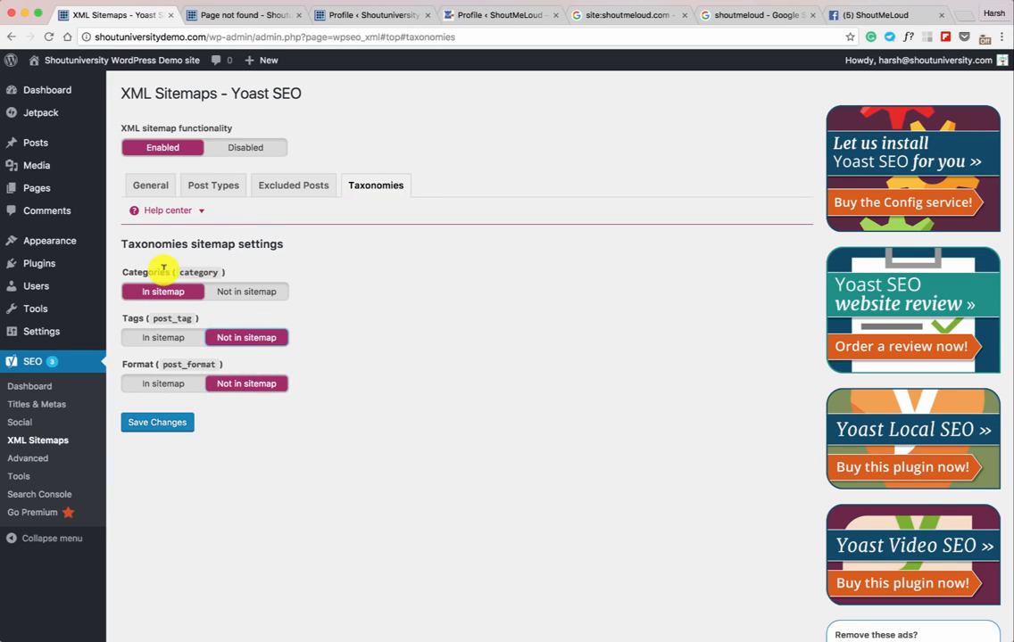
left_click(205, 189)
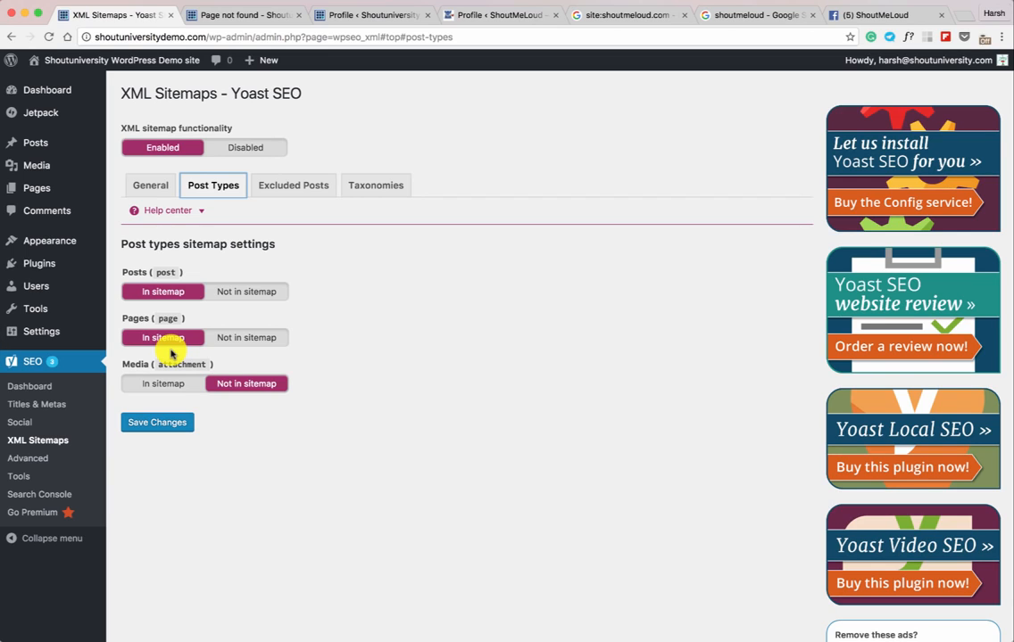
- Save the XML sitemap settings and bring up the options for the XML Sitemap link
left_click(157, 422)
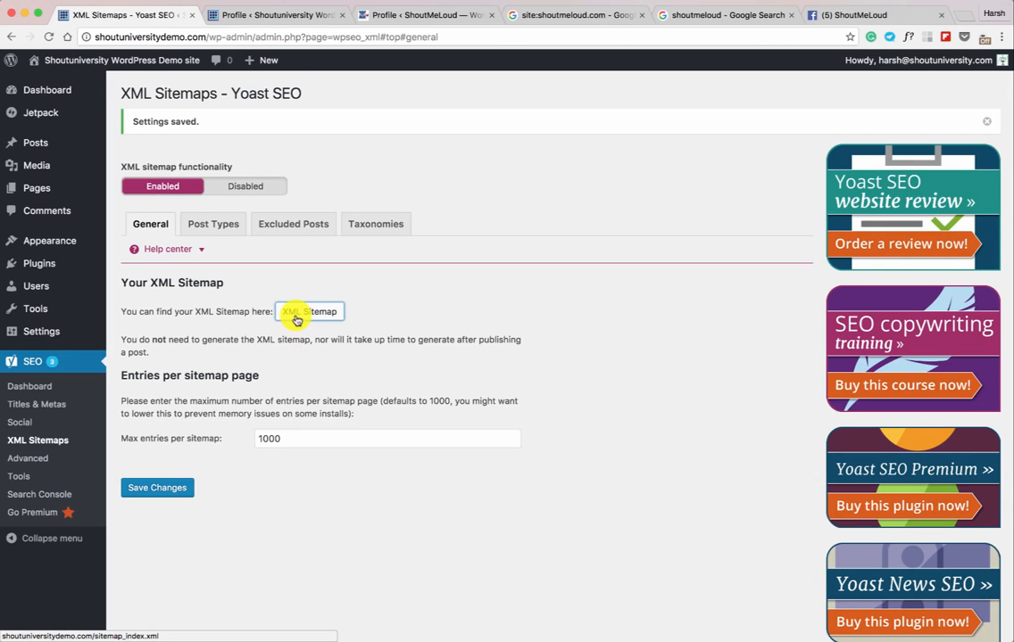
scroll(297, 320, "down", 1)
right_click(309, 310)
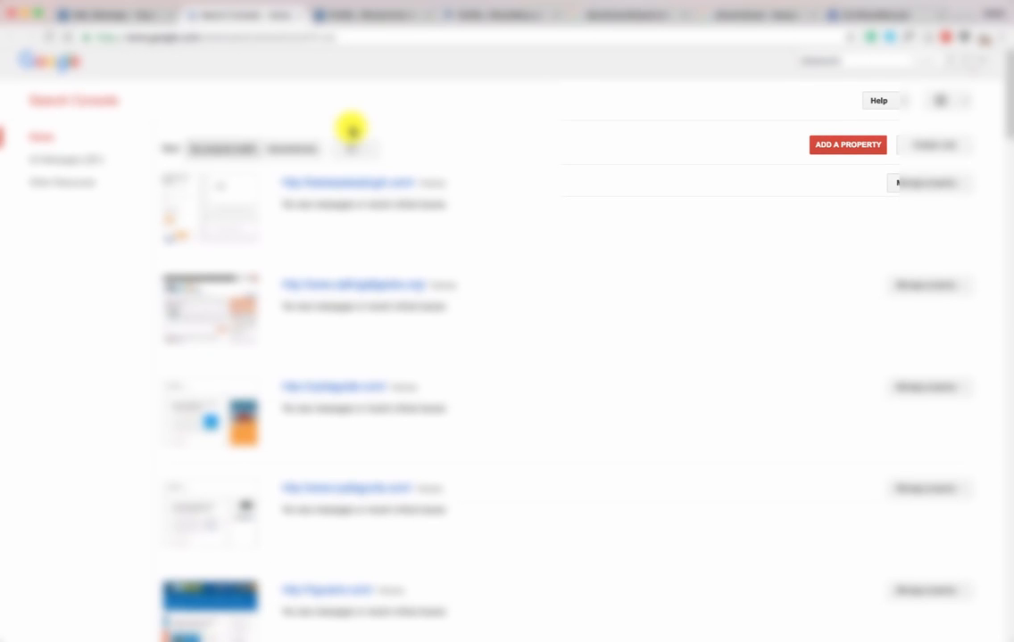
- In Google Search Console, start adding a website property and go back to WordPress for the site address
scroll(351, 130, "up", 1)
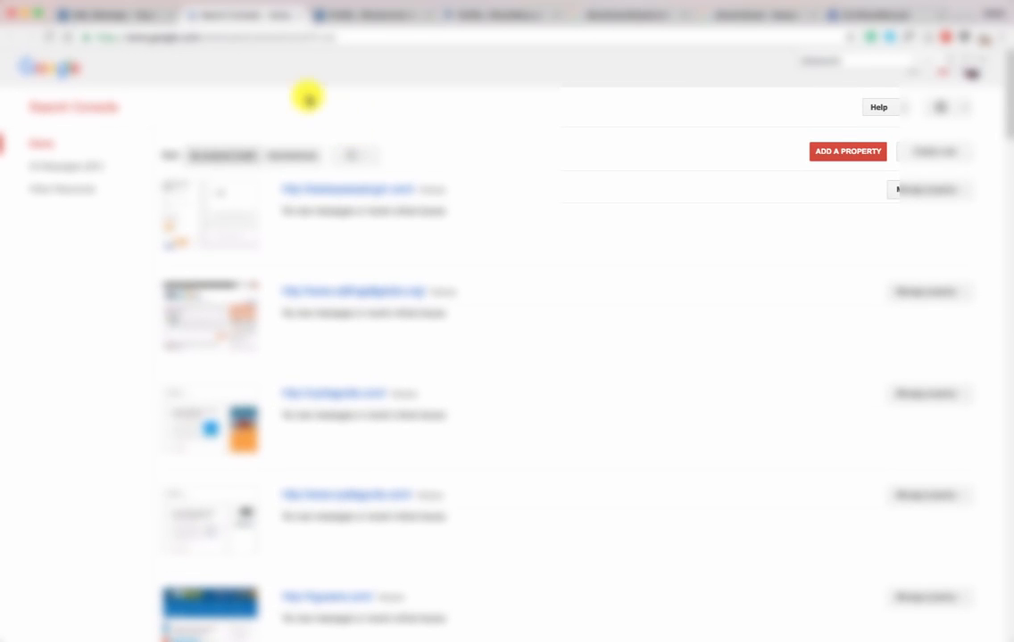
left_click(836, 154)
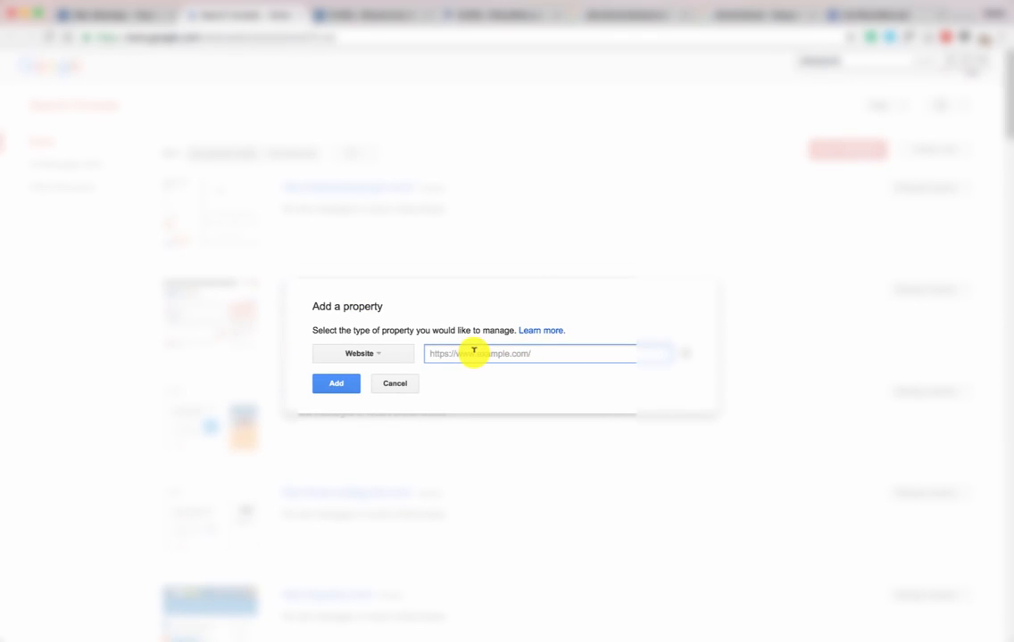
left_click(143, 12)
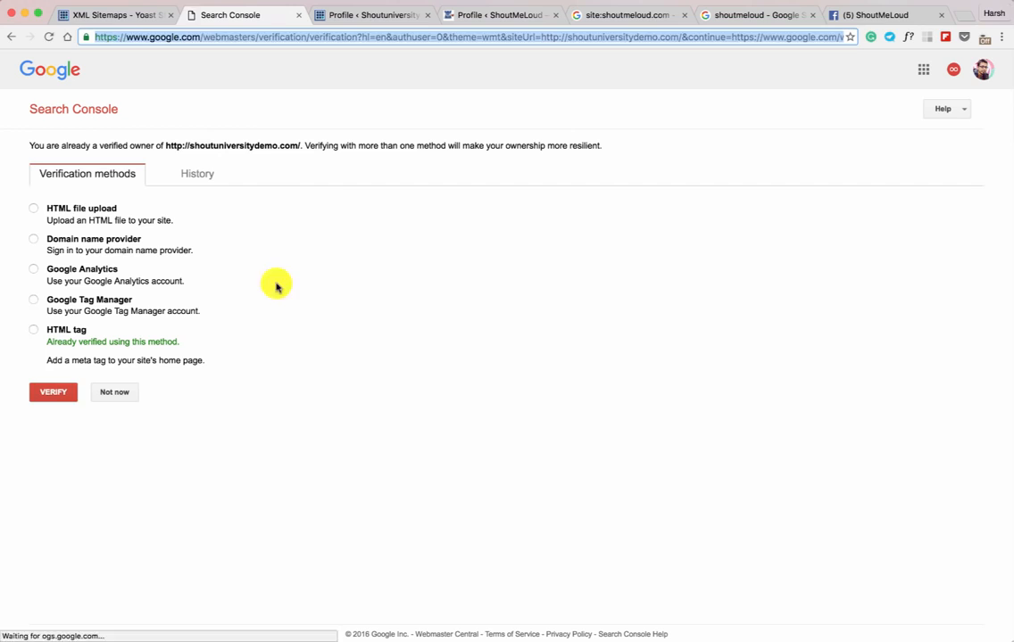
- Verify ownership of shoutuniversitydemo.com in Search Console with the HTML tag method and continue to its dashboard
left_click(36, 332)
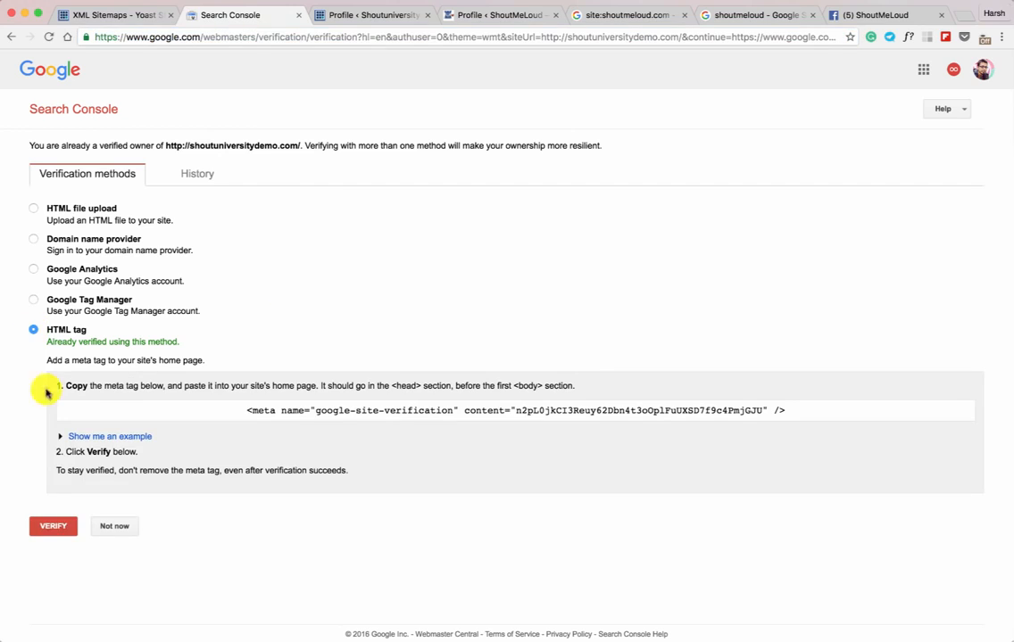
left_click(53, 524)
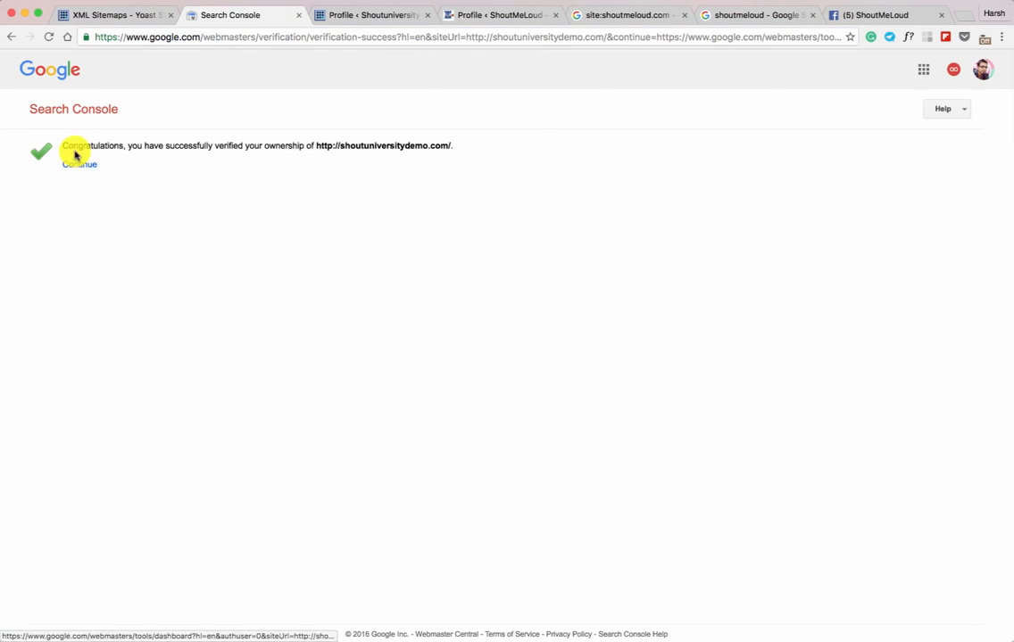
left_click(81, 166)
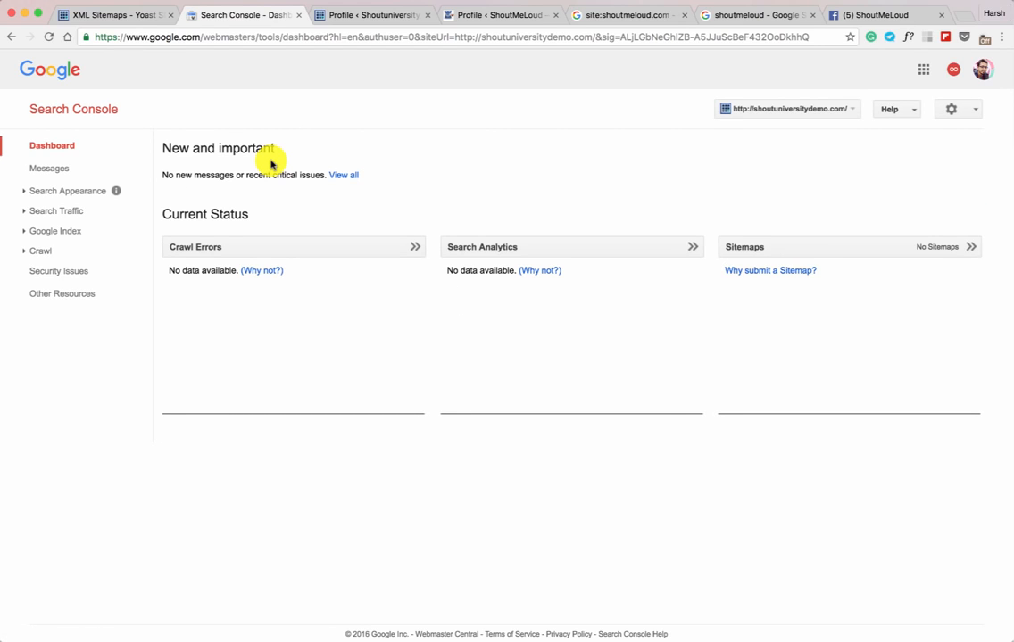
- Start adding a sitemap in the property's Sitemaps report, and return to the Yoast XML Sitemaps settings
left_click(747, 248)
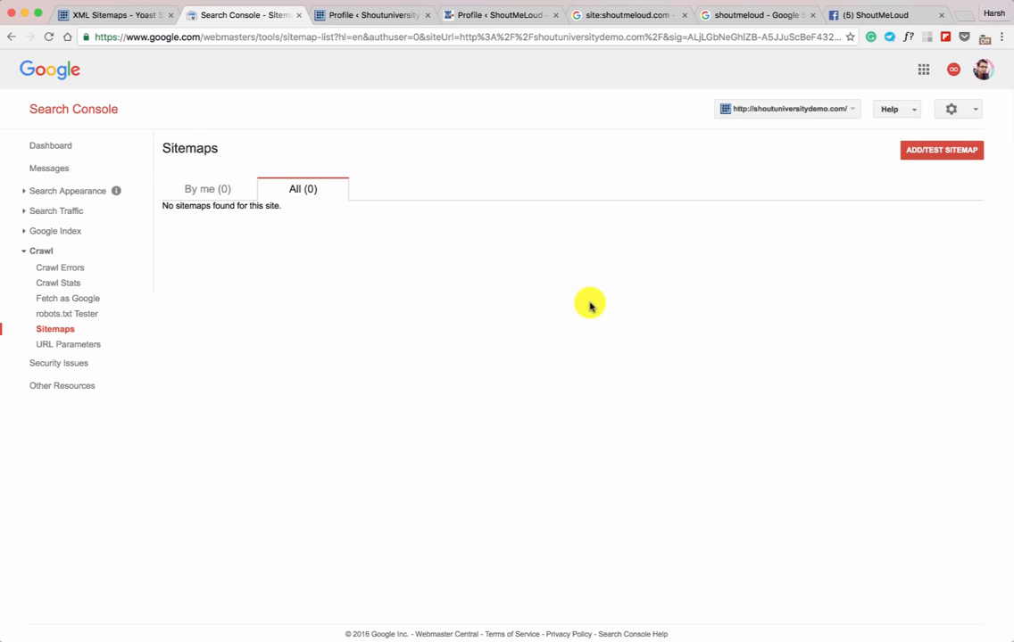
left_click(919, 149)
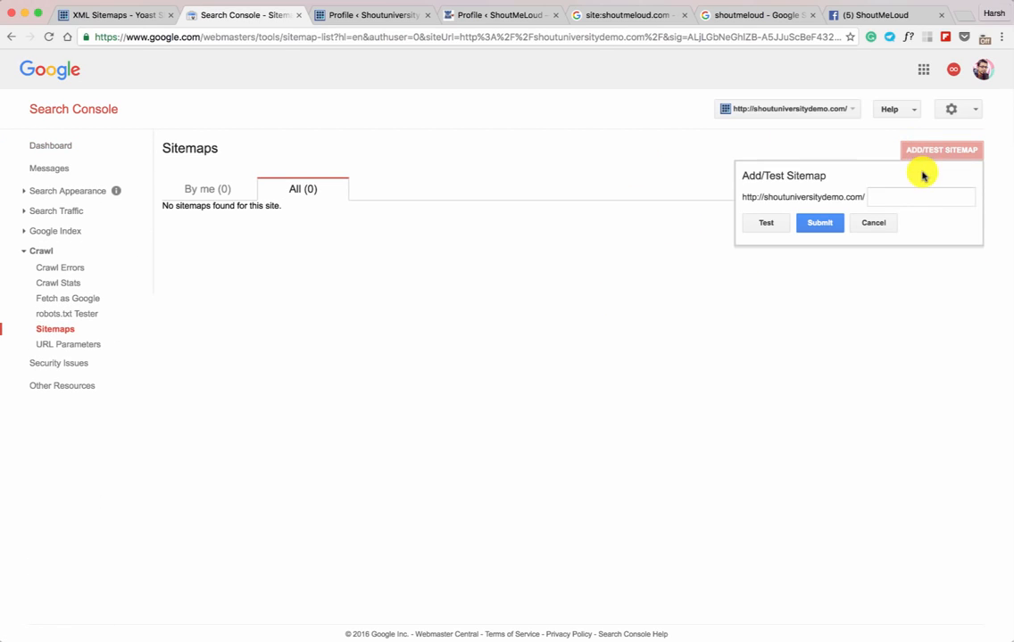
left_click(105, 18)
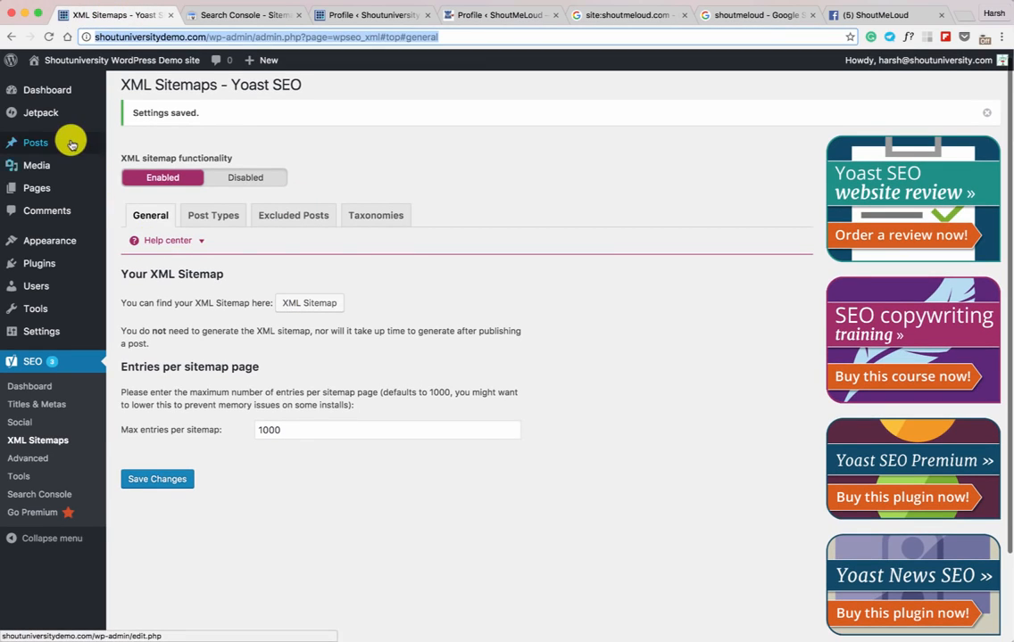
left_click(136, 161, "super")
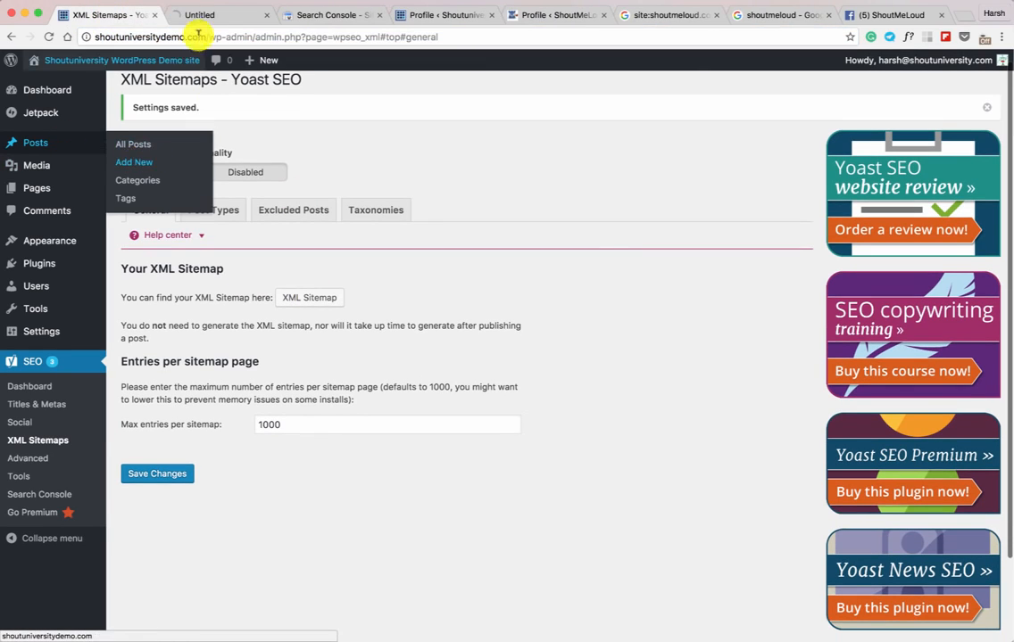
left_click(201, 15)
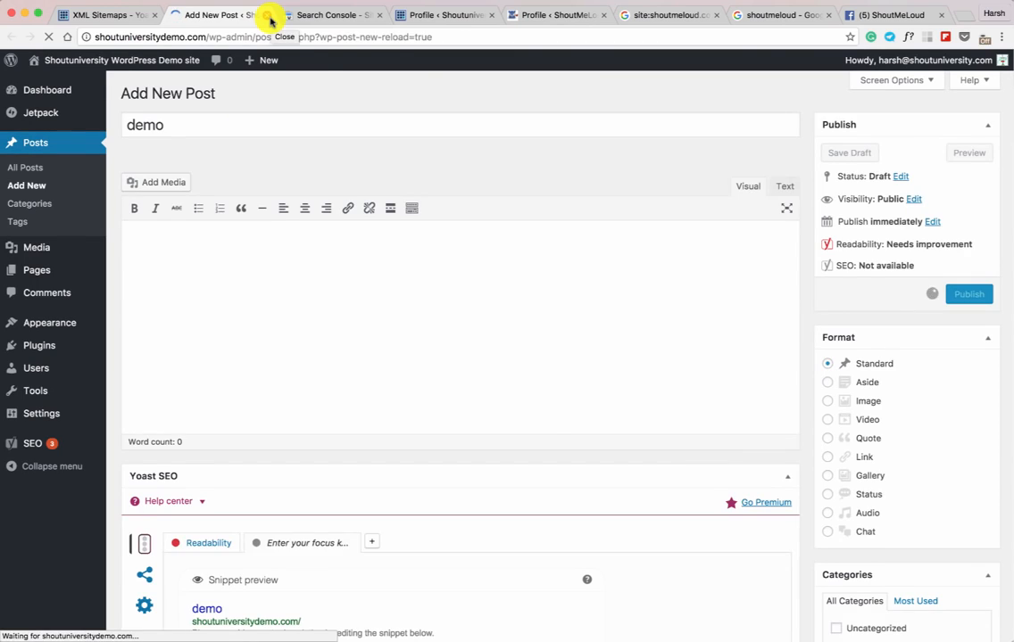
key("super+w")
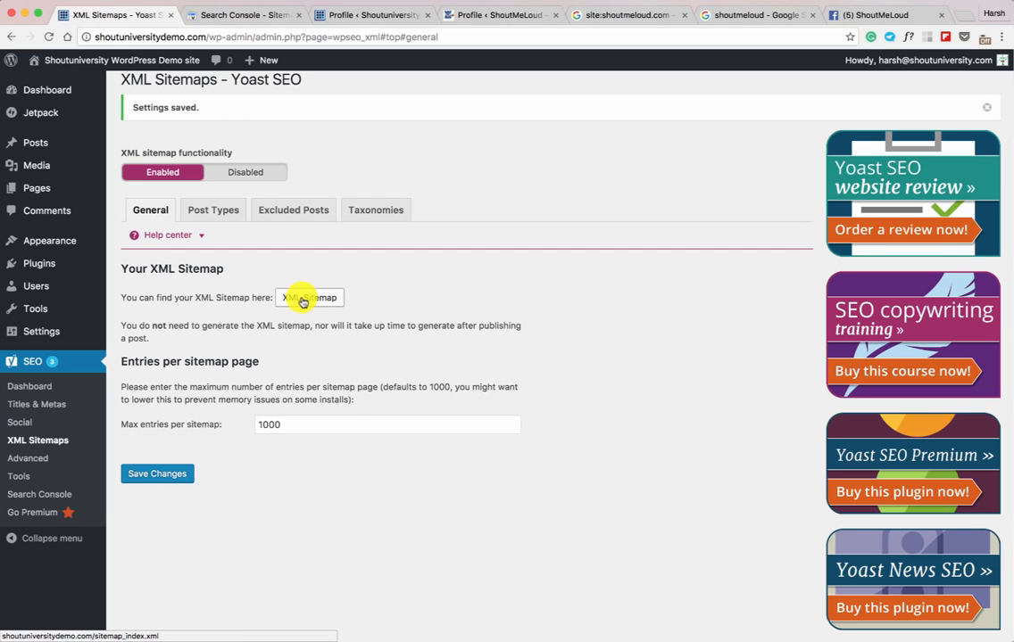
- Open the site's XML sitemap separately and copy sitemap_index.xml from its address
left_click(302, 302, "super")
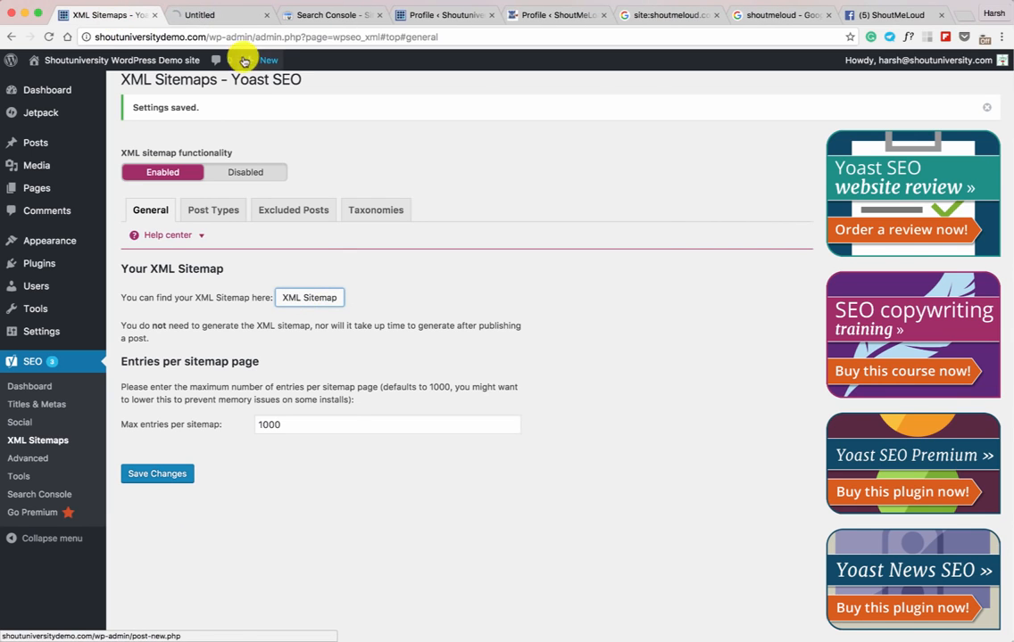
left_click(225, 16)
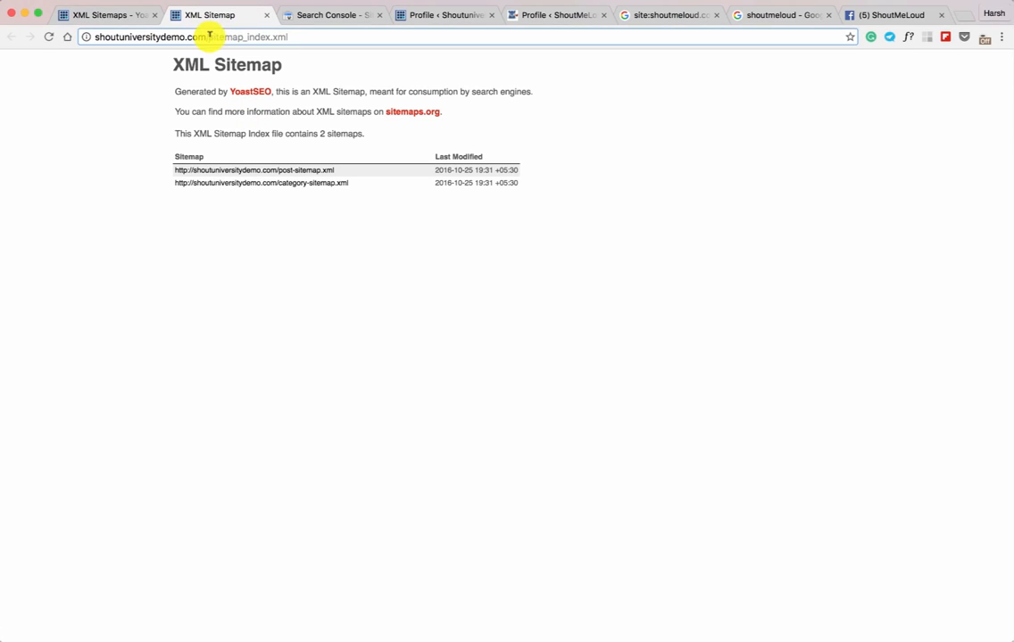
left_click_drag(209, 36, 305, 37)
key("super+c")
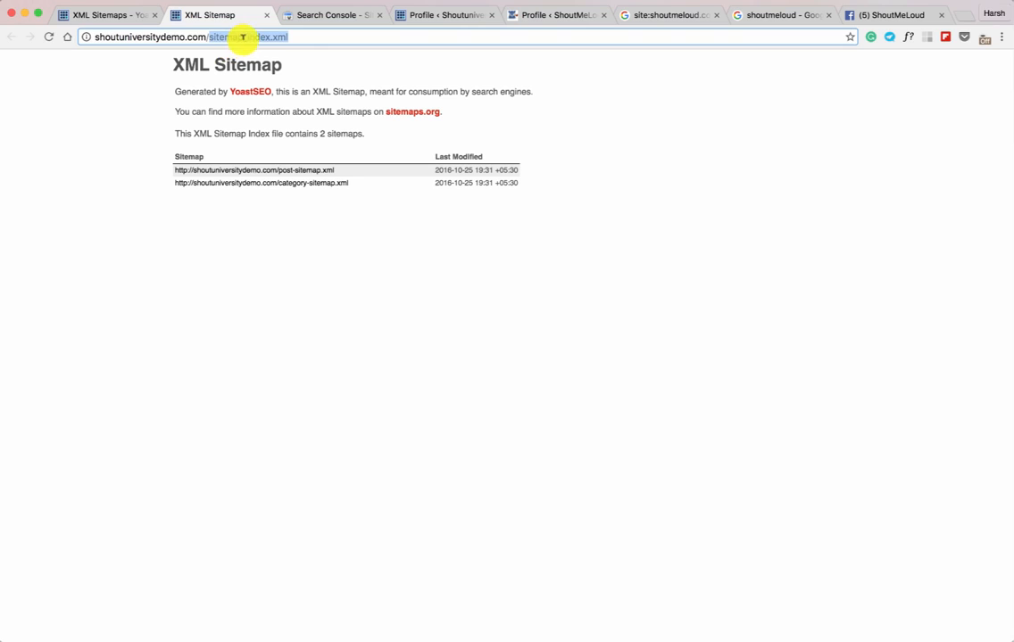
- In Search Console, submit sitemap_index.xml as the sitemap for shoutuniversitydemo.com and refresh the sitemap list
left_click(318, 15)
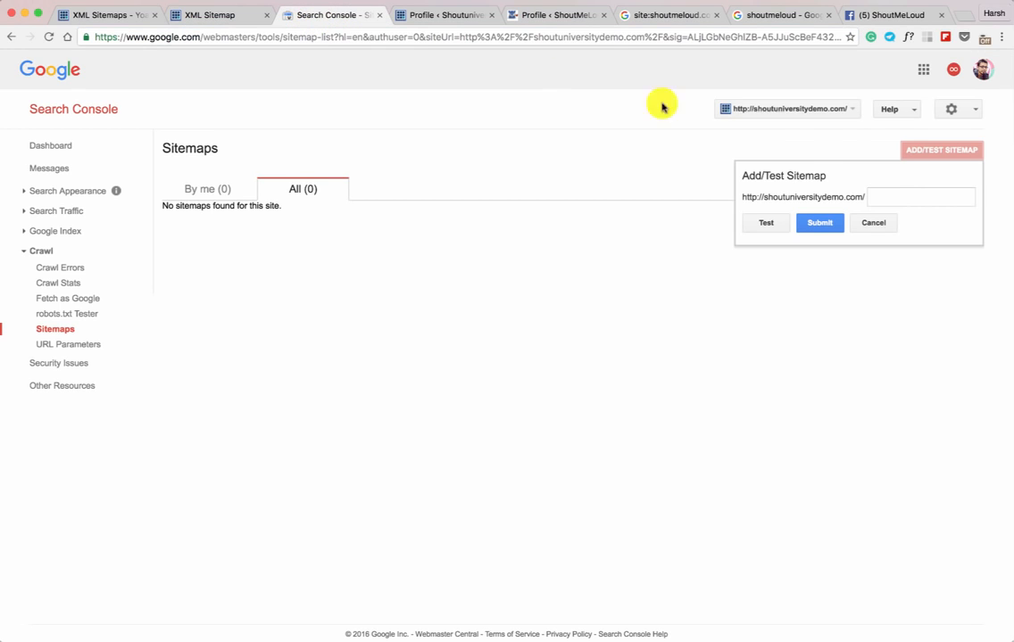
left_click(905, 198)
key("super+v")
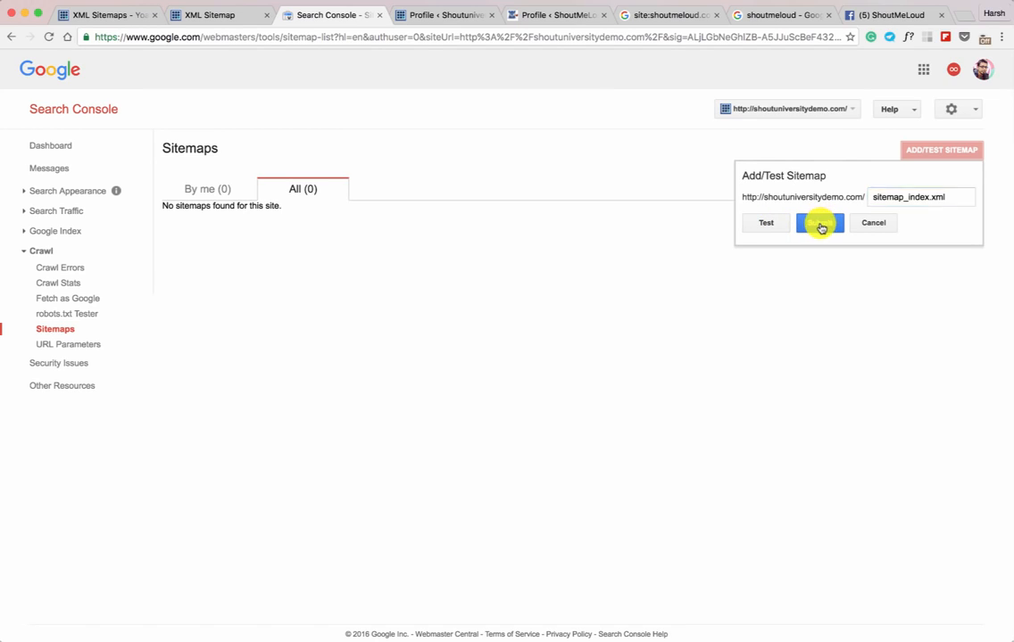
left_click(822, 223)
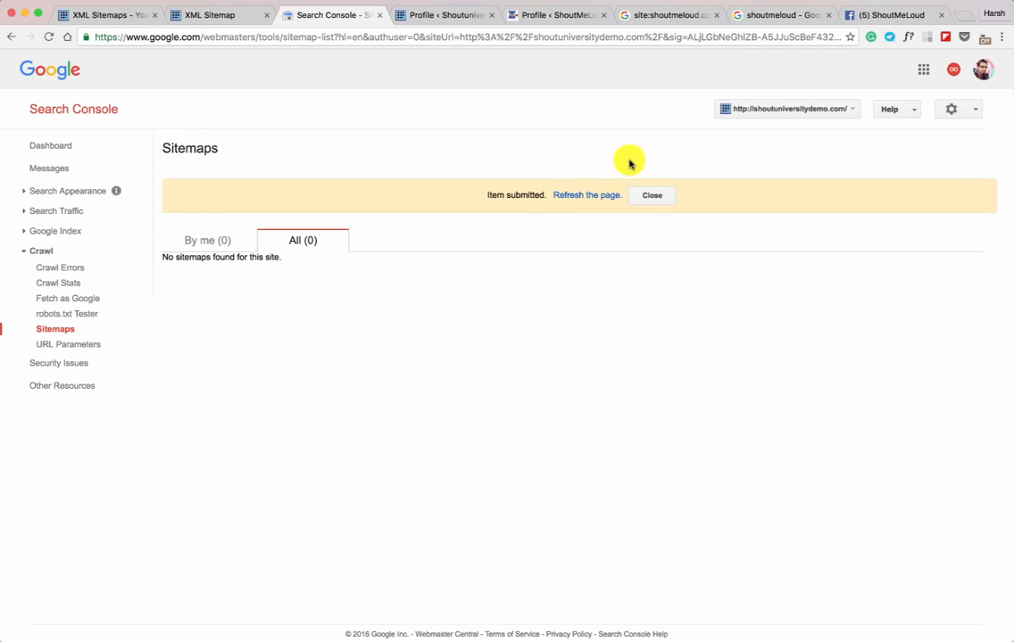
left_click(601, 194)
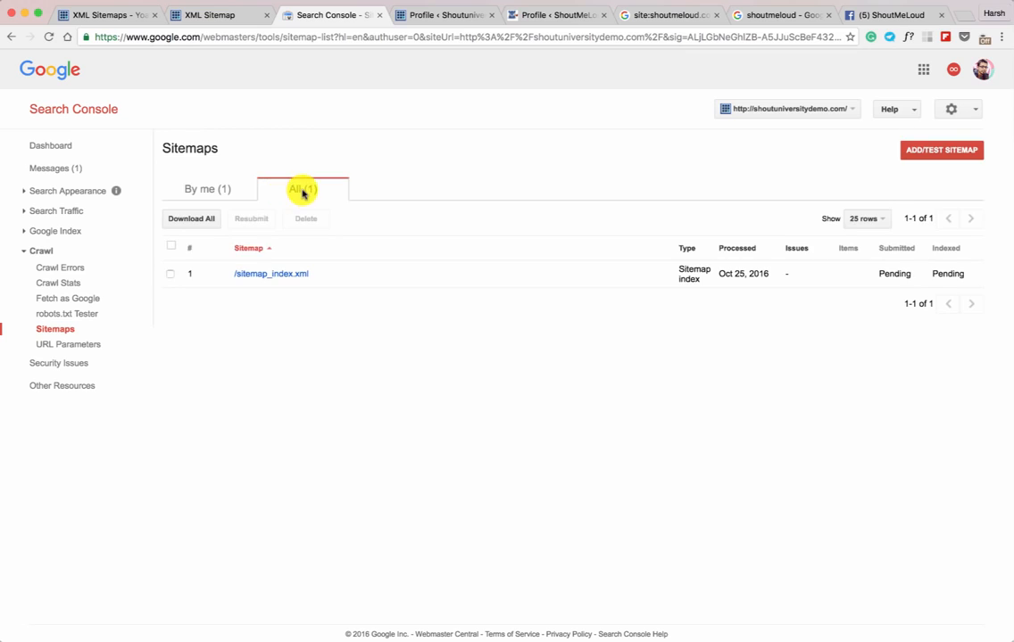
- Check the details of the submitted sitemap_index.xml, and open Yoast SEO's Advanced settings in WordPress
left_click(264, 274)
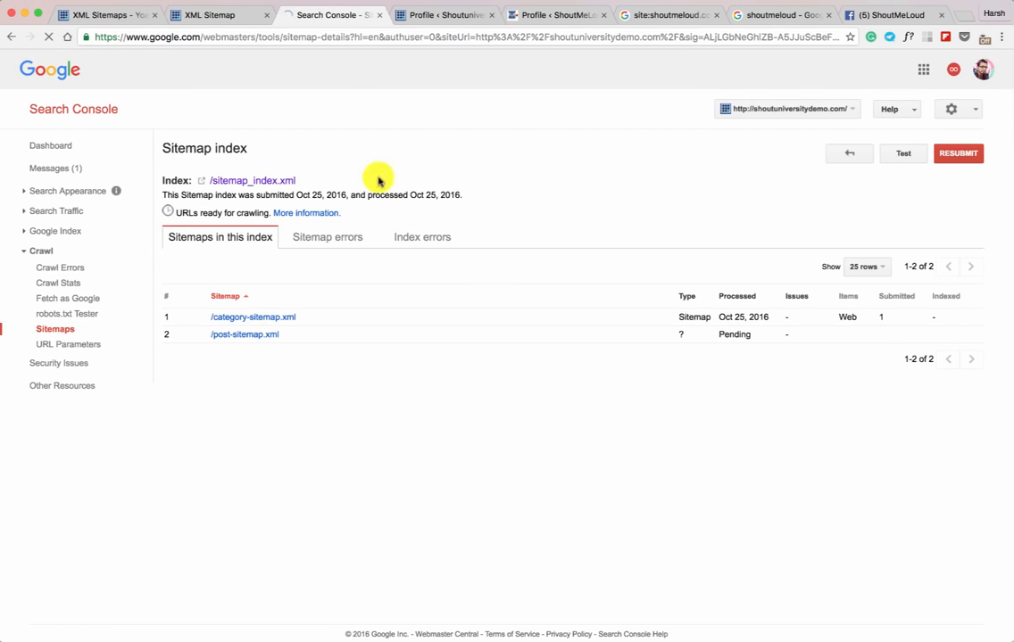
left_click(221, 15)
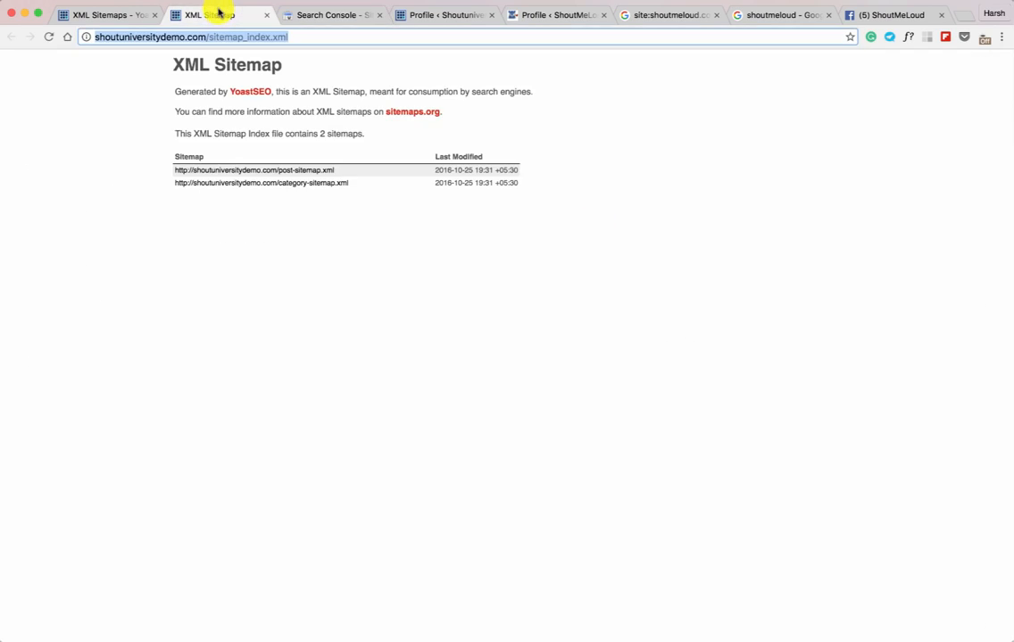
left_click(119, 16)
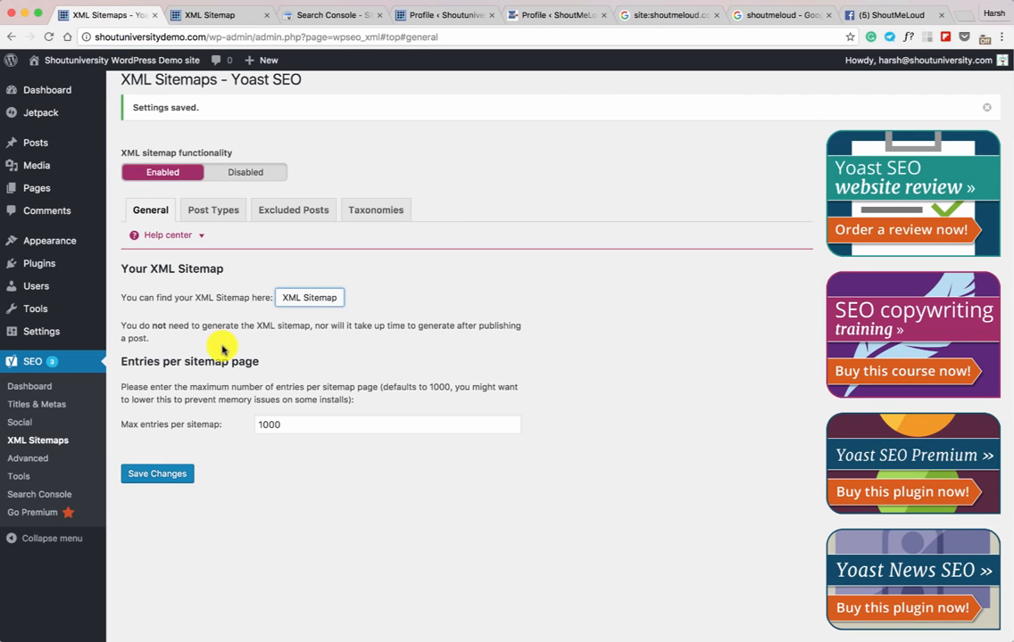
left_click(38, 460)
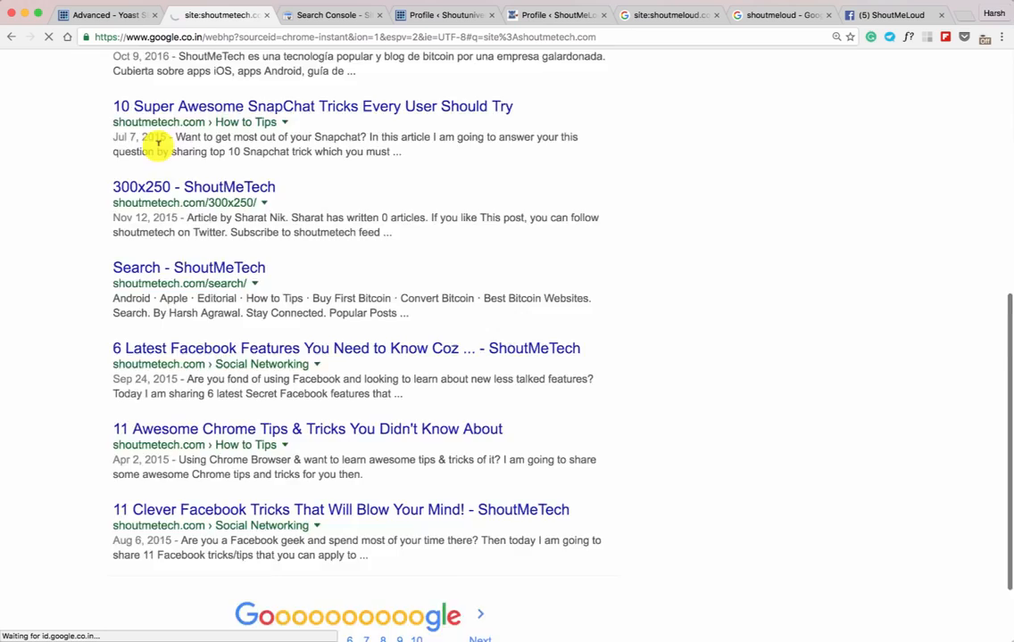
- Compare the category breadcrumbs in the site:shoutmetech.com Google results with the plain URLs in the site:shoutmeloud.com results
scroll(163, 274, "down", 3)
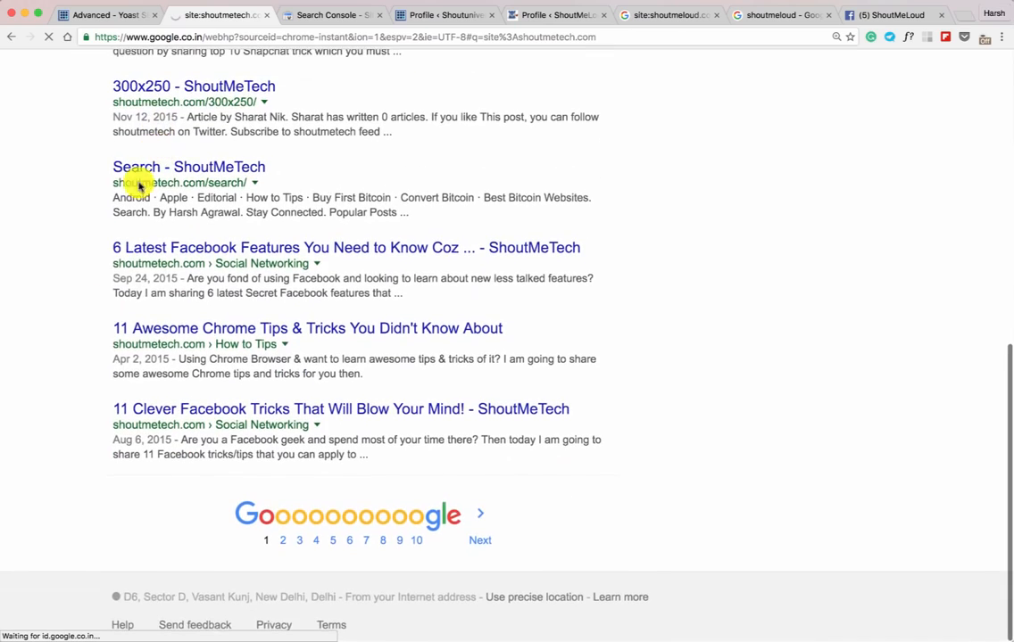
left_click_drag(212, 345, 182, 344)
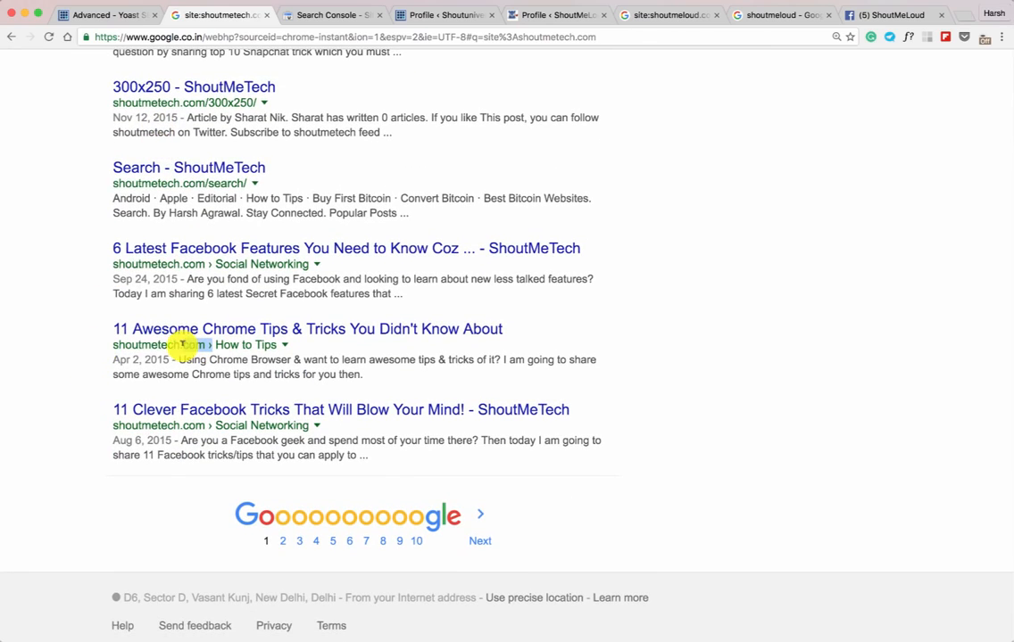
left_click_drag(108, 344, 278, 344)
left_click(217, 343)
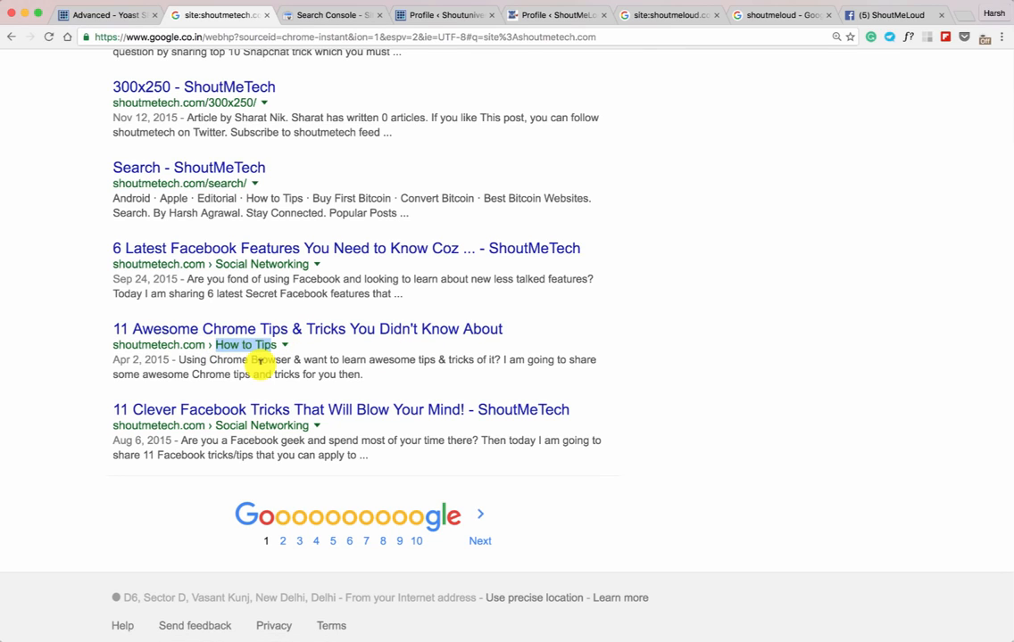
left_click(695, 16)
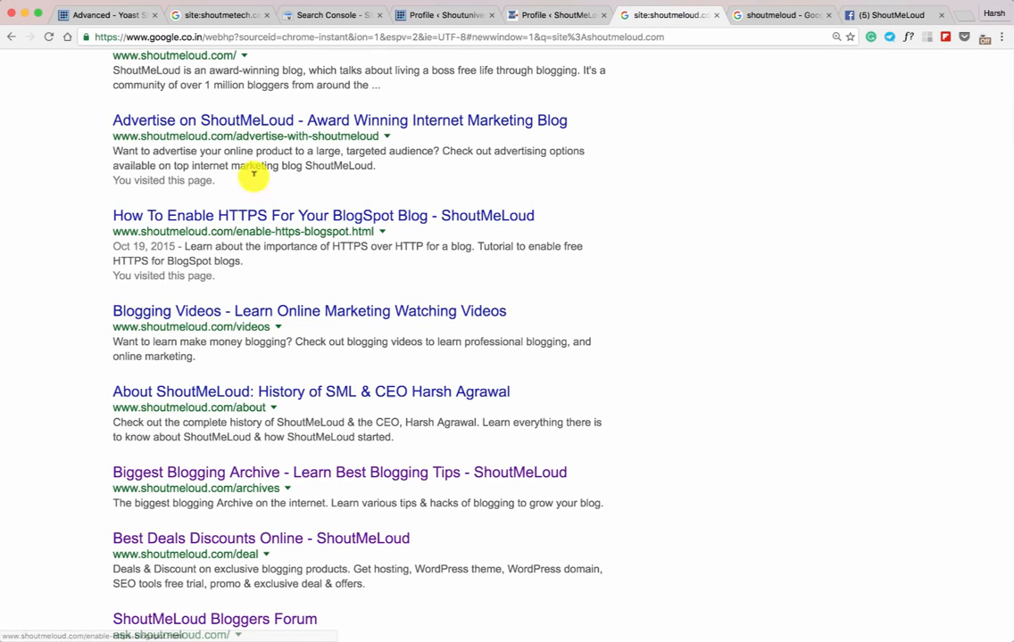
left_click_drag(108, 136, 375, 134)
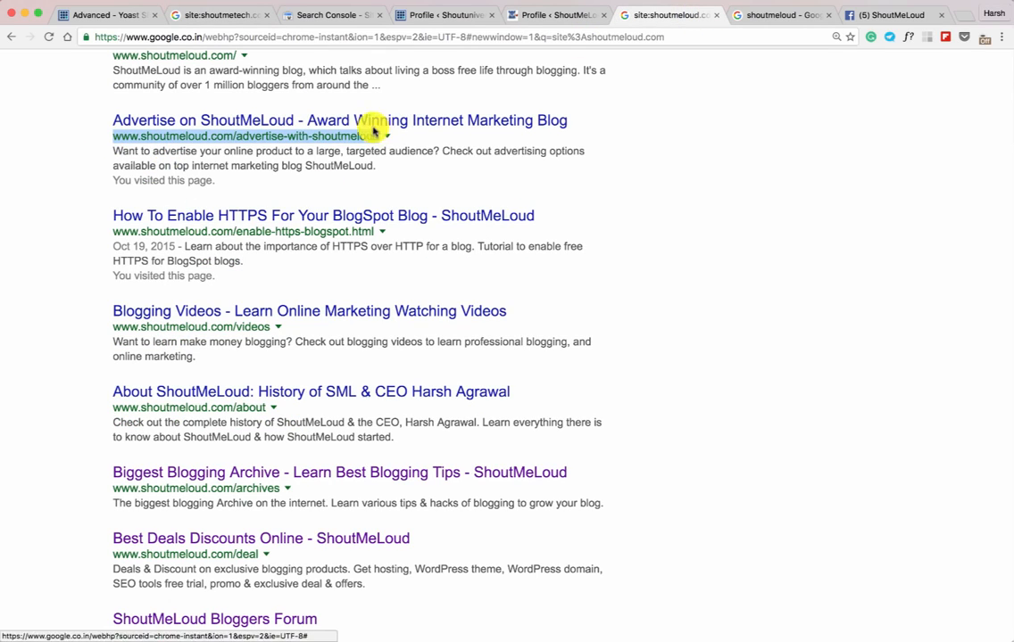
- In Yoast's Advanced settings, enable breadcrumbs, set the taxonomy for Posts to Category, and save the changes
left_click(122, 21)
left_click(177, 230)
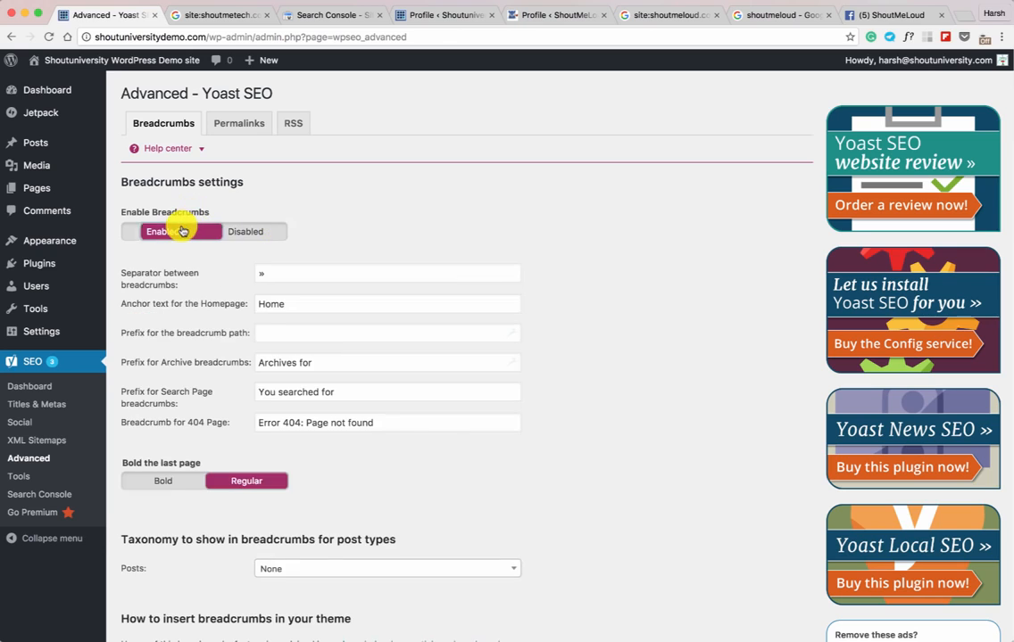
scroll(280, 282, "up", 1)
scroll(281, 282, "down", 3)
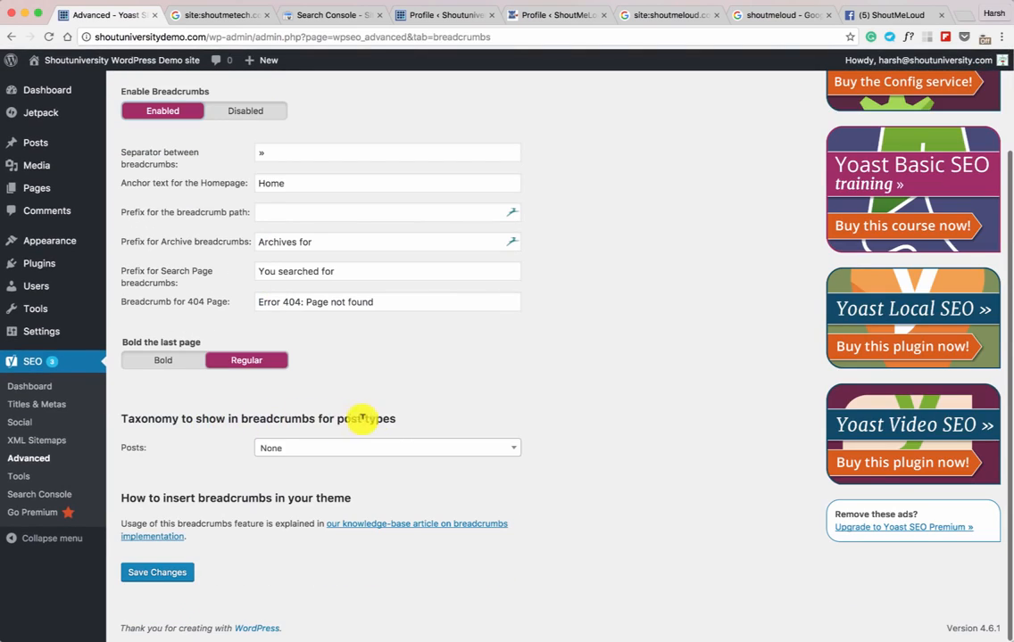
left_click(385, 447)
left_click(361, 511)
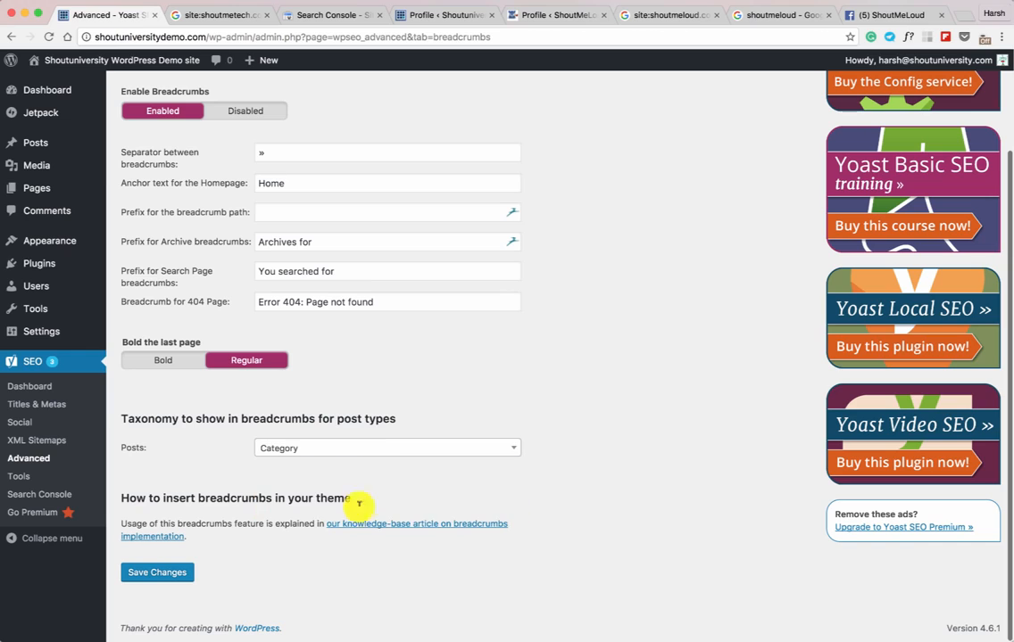
left_click(152, 574)
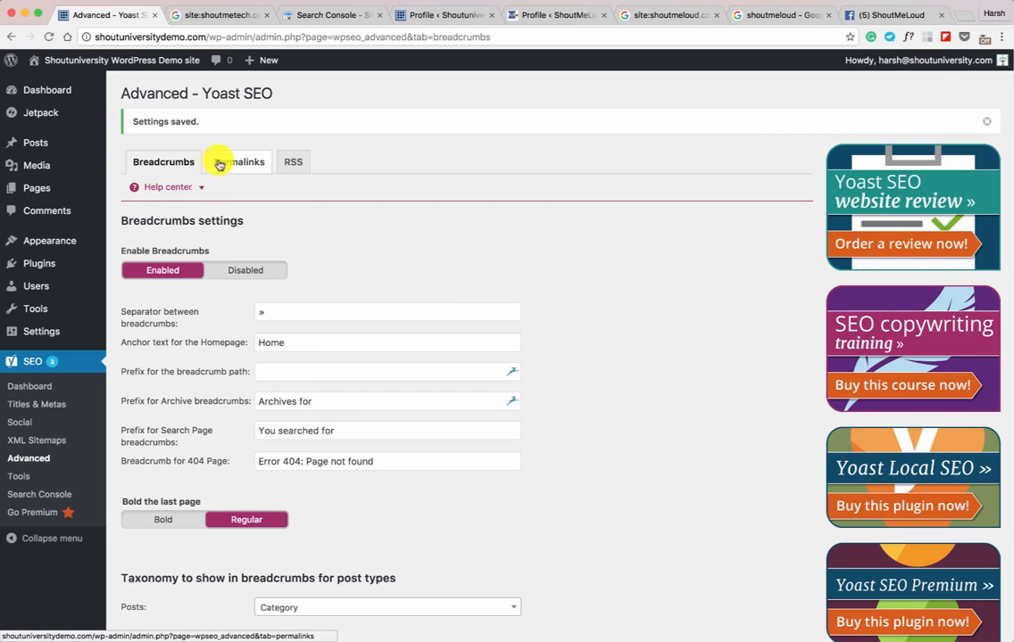
- In Yoast's Advanced permalink settings, redirect attachment URLs to the parent post, remove the ?replytocom variables, and save the changes
left_click(224, 164)
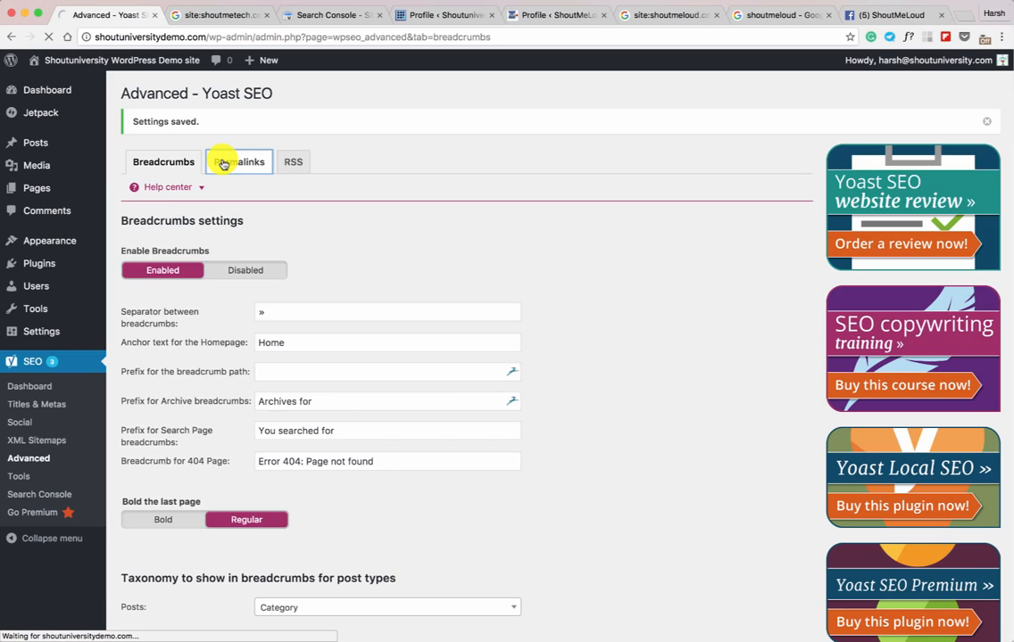
scroll(294, 233, "down", 2)
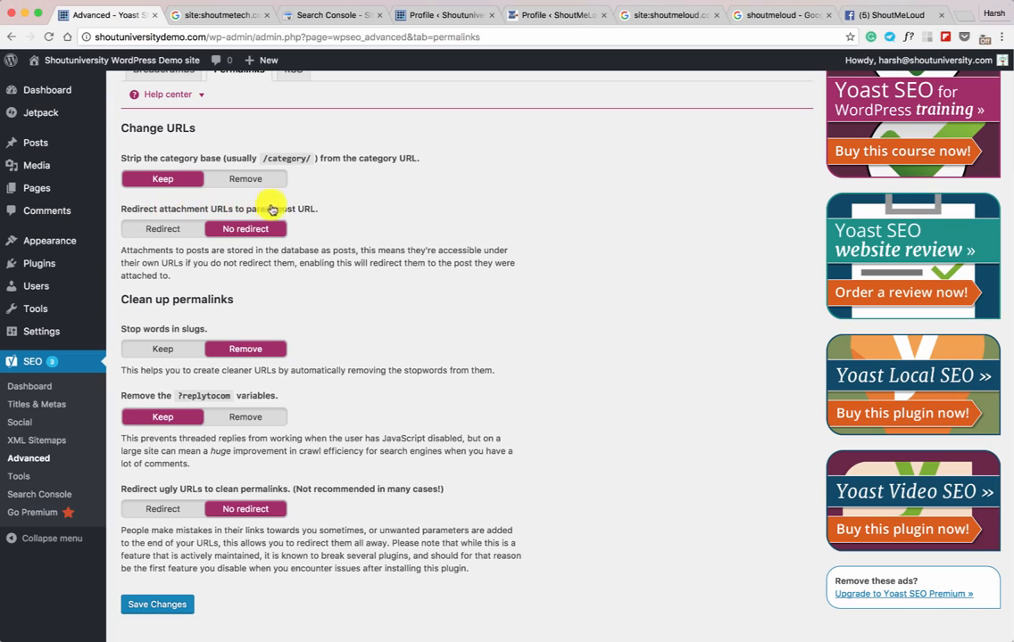
left_click(166, 230)
scroll(215, 290, "down", 1)
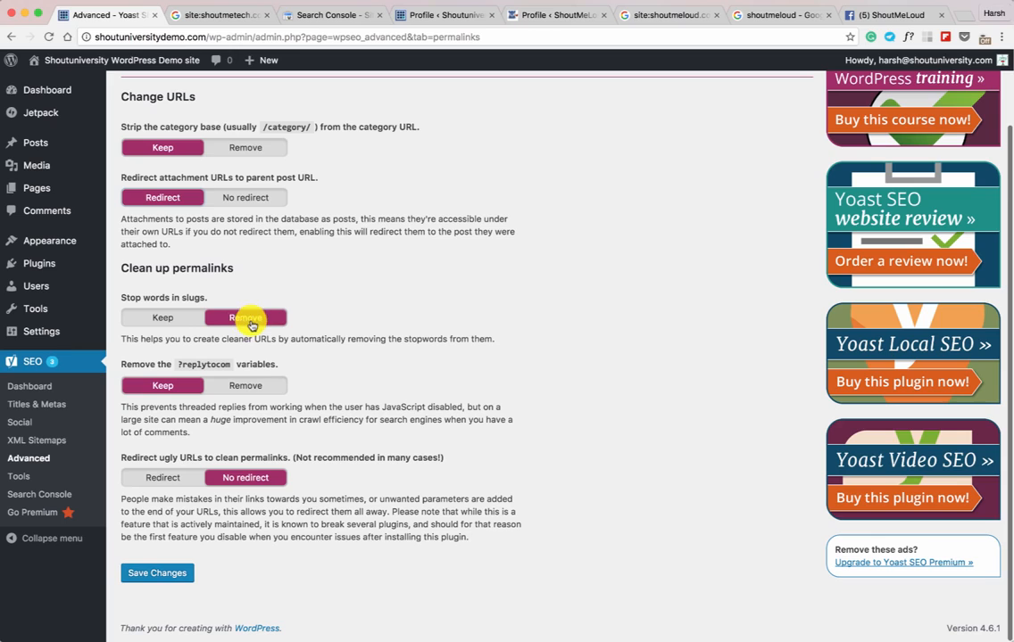
left_click(241, 386)
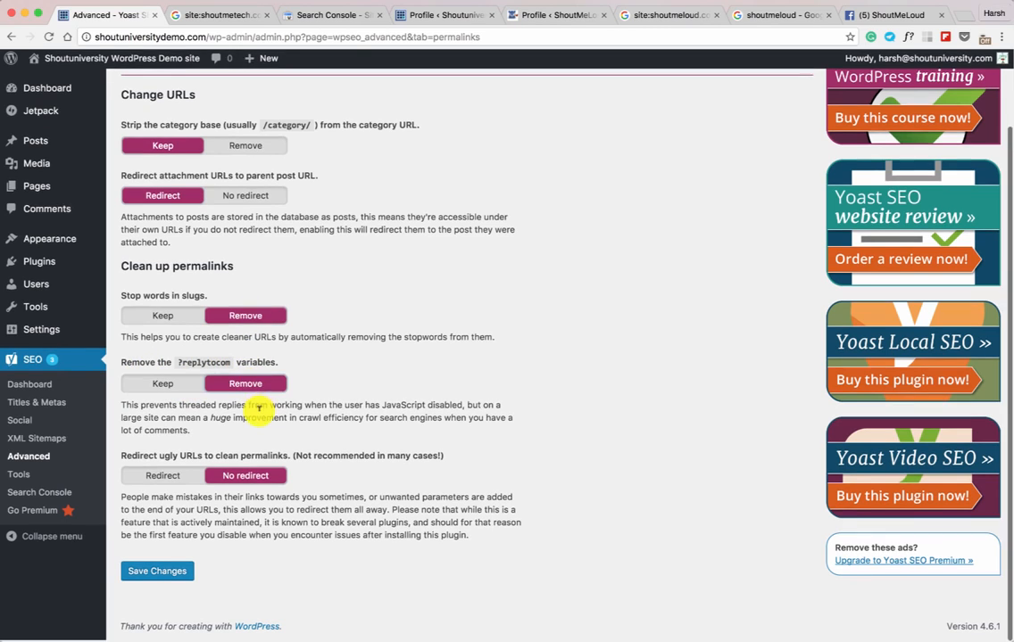
left_click(158, 575)
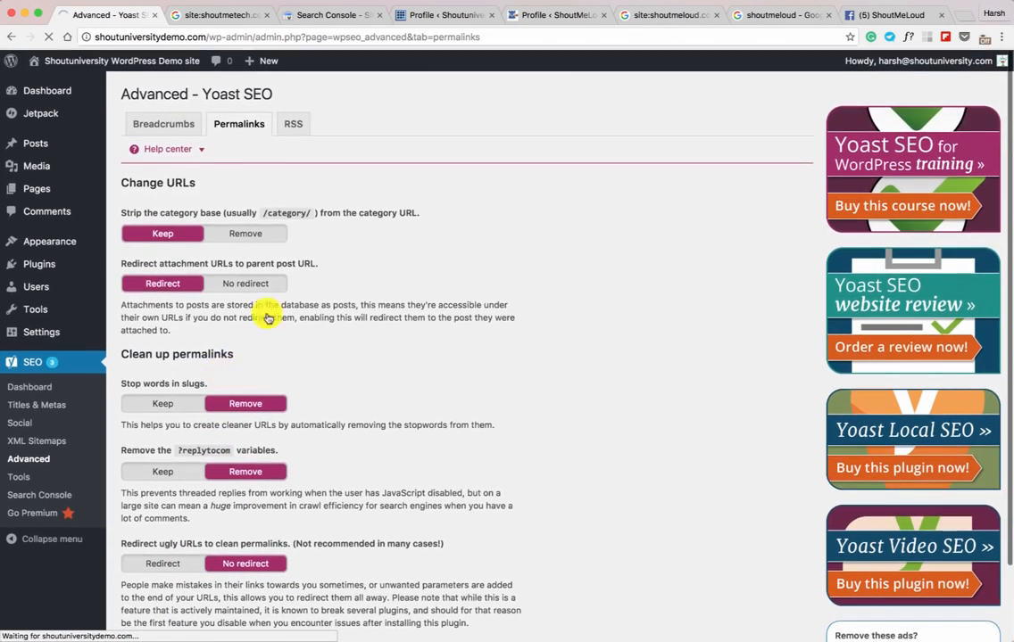
- Review Yoast's RSS feed settings, checking the content placed before and after each post and its %%POSTLINK%% and %%BLOGLINK%% variables
left_click(295, 163)
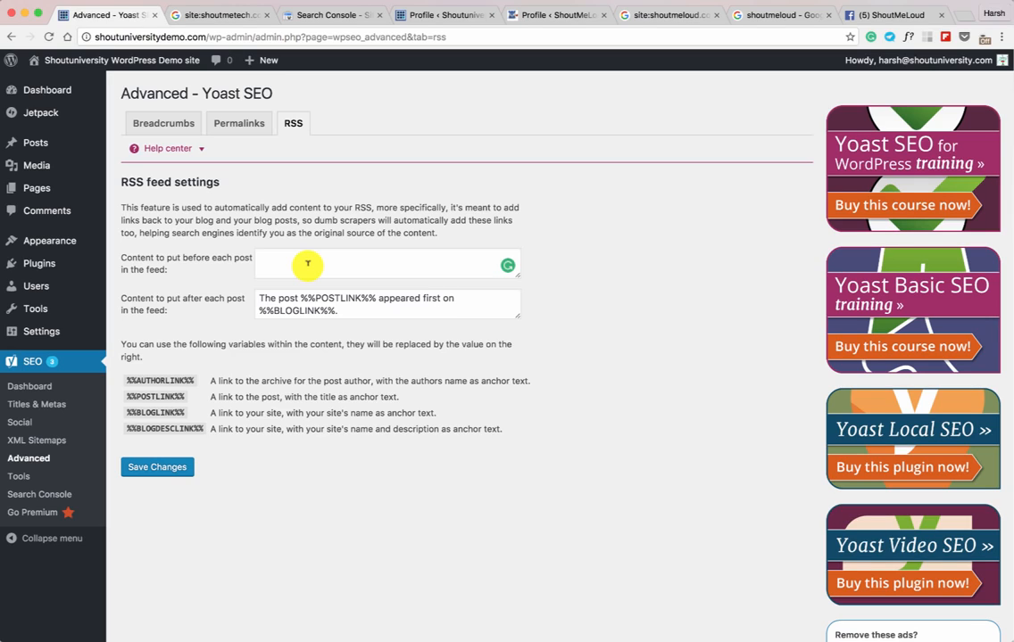
left_click(307, 263)
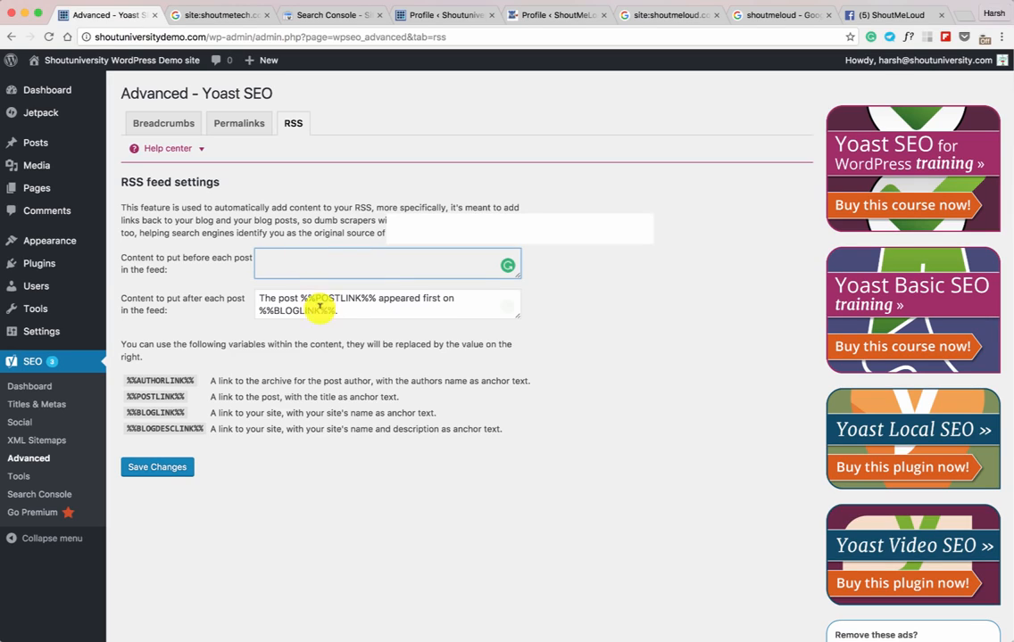
left_click_drag(348, 311, 260, 297)
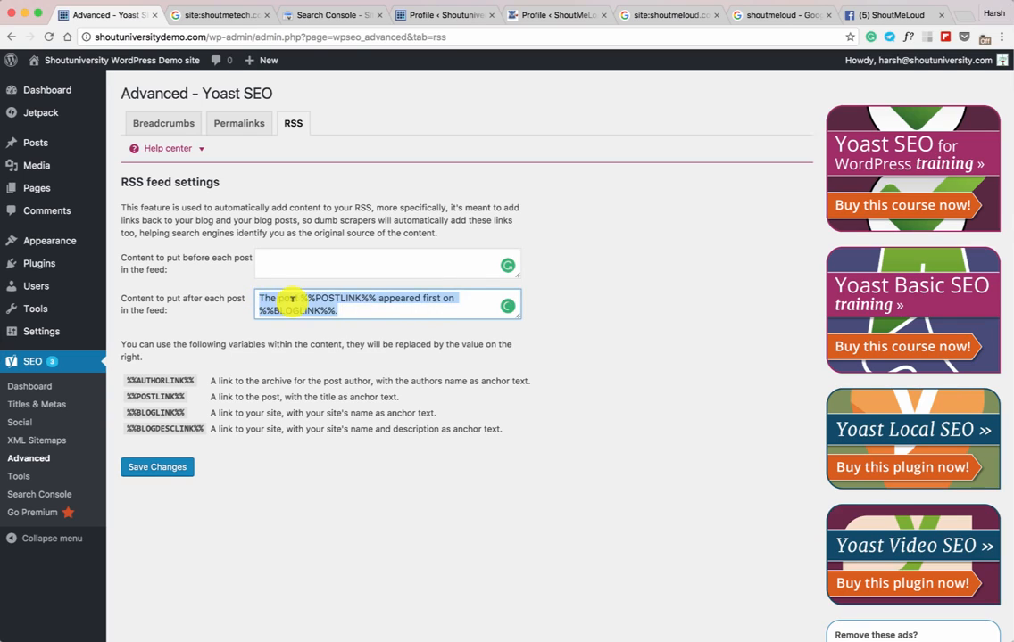
left_click(295, 298)
left_click_drag(302, 298, 261, 309)
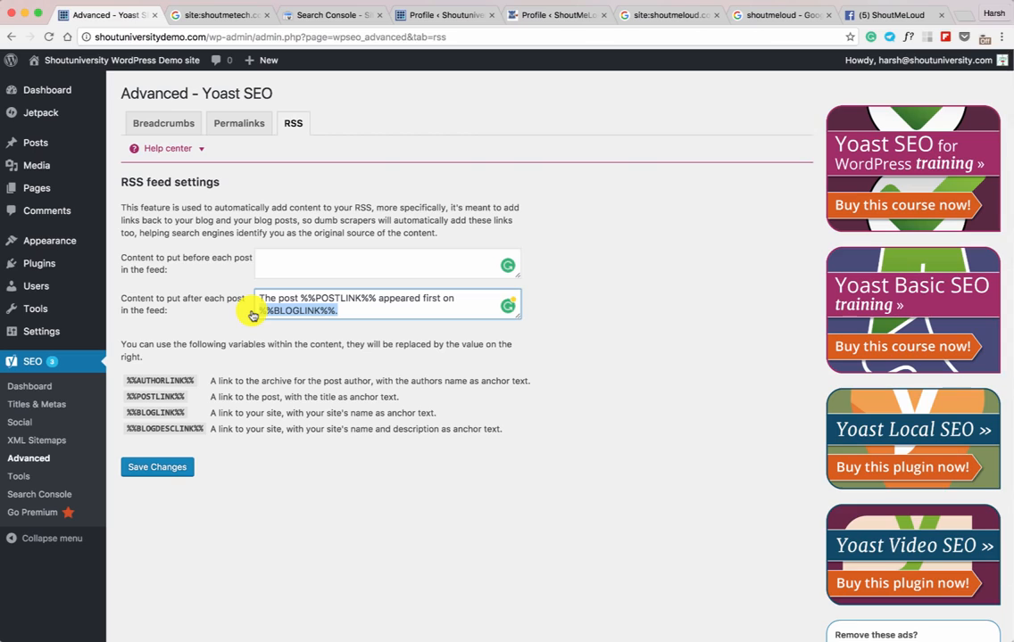
- In Yoast's File editor tool, look over the .htaccess content, then create a robots.txt file and save it with its default rules
left_click(20, 484)
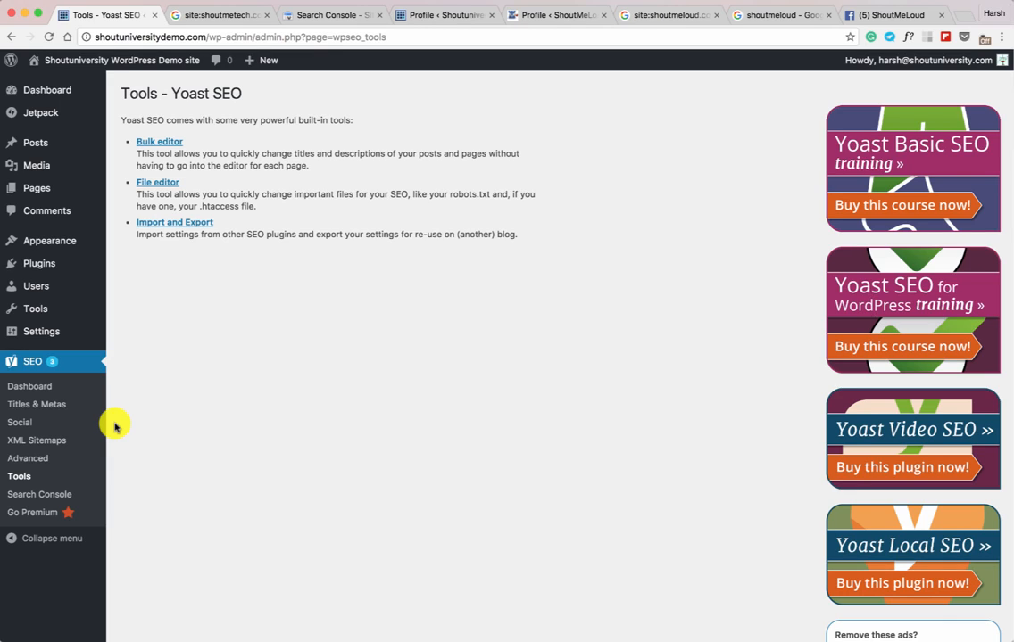
left_click(160, 183, "super")
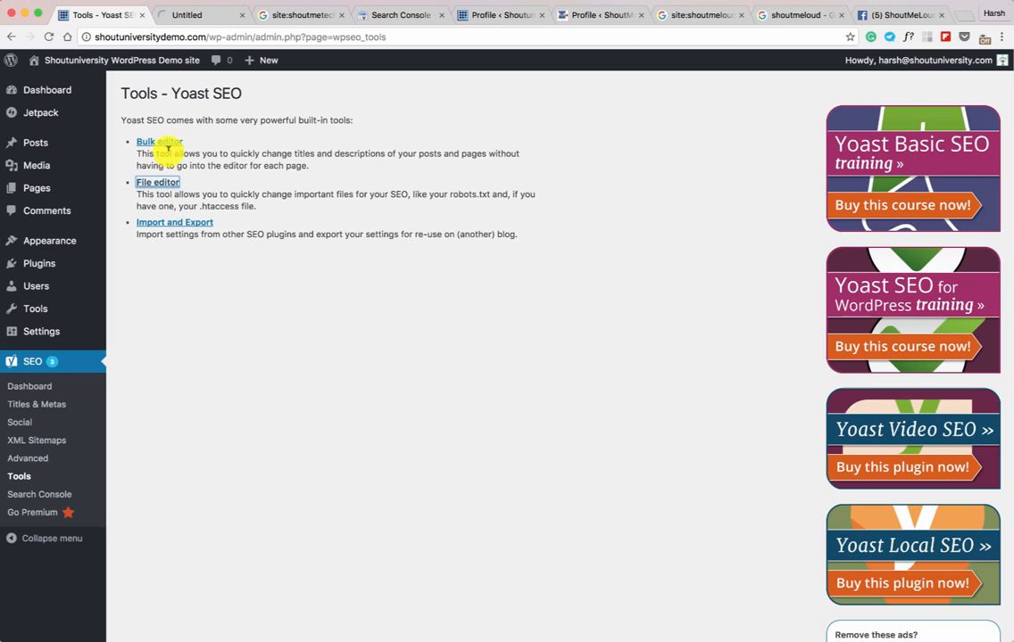
left_click(201, 17)
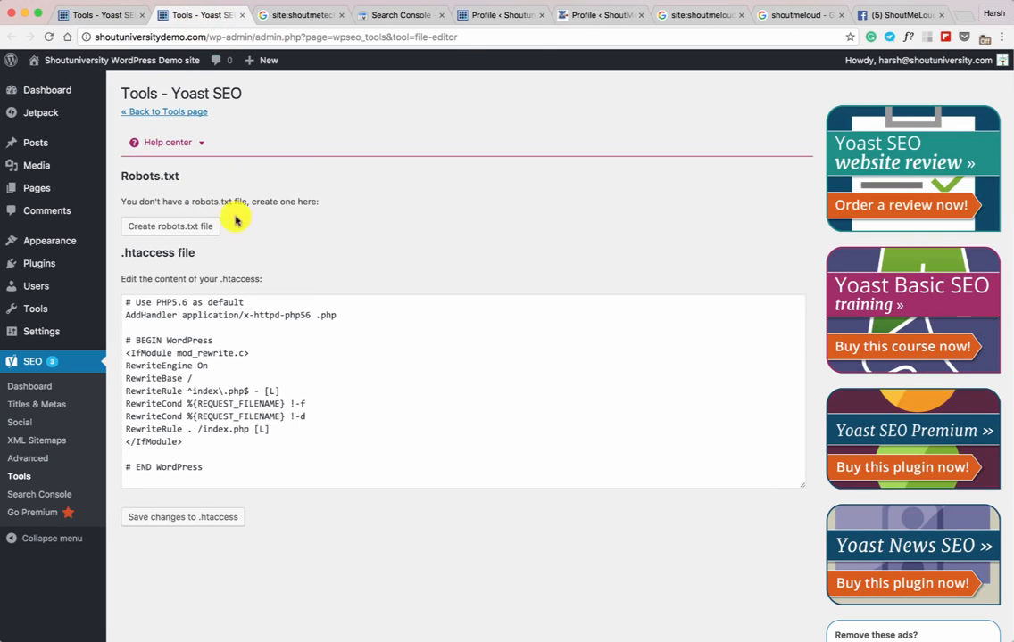
scroll(214, 203, "down", 2)
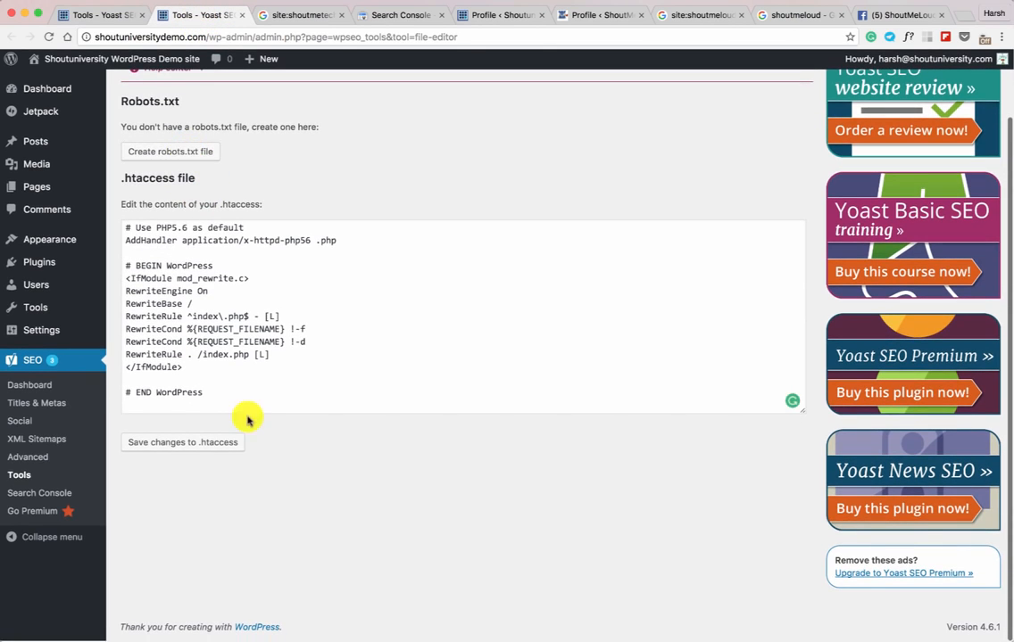
left_click_drag(248, 417, 117, 225)
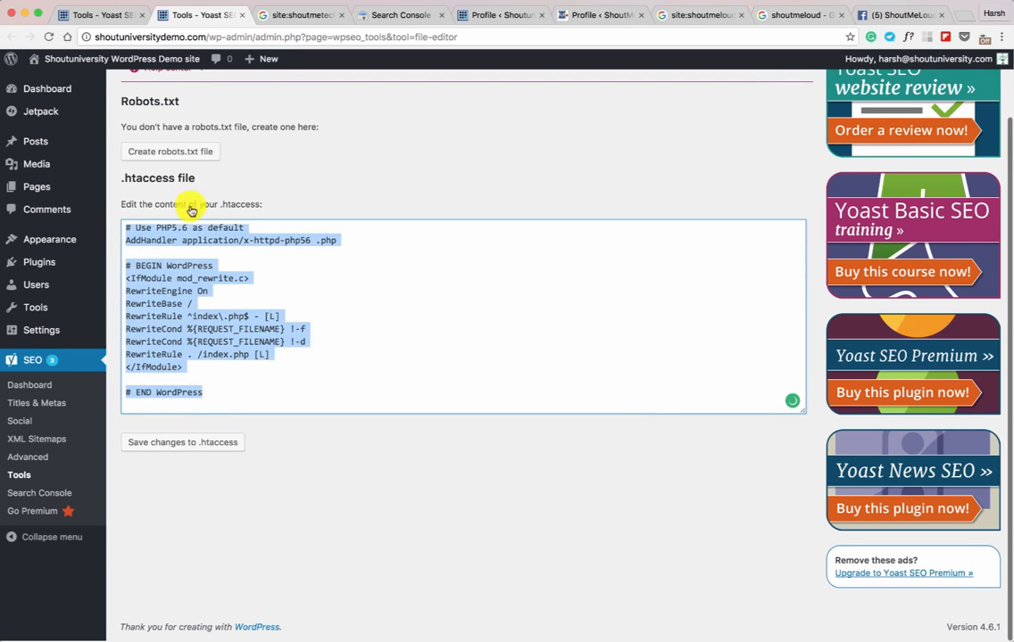
left_click(170, 154)
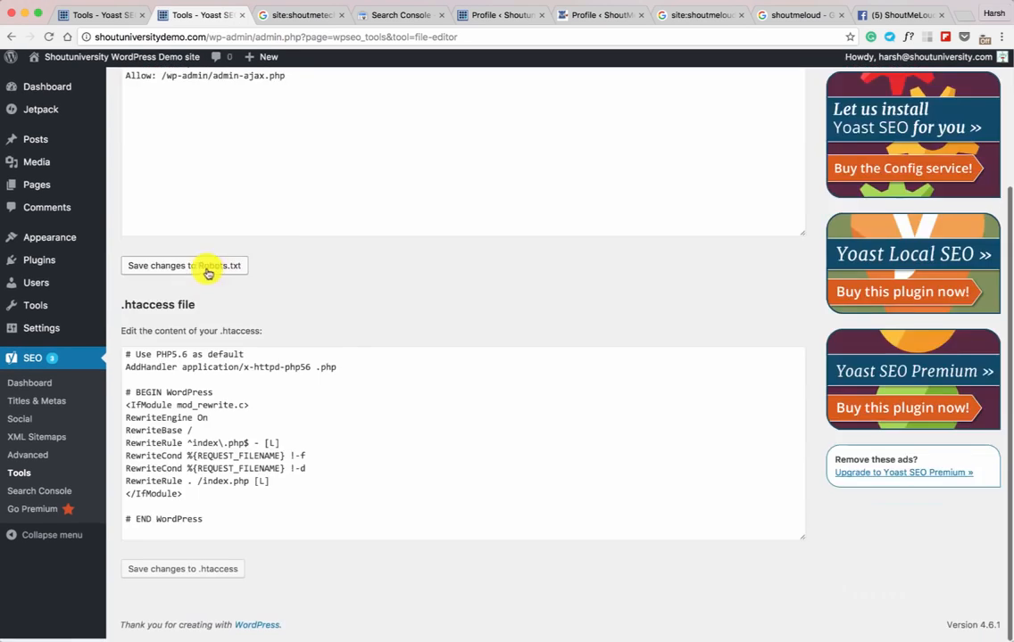
left_click(213, 266)
scroll(220, 275, "up", 4)
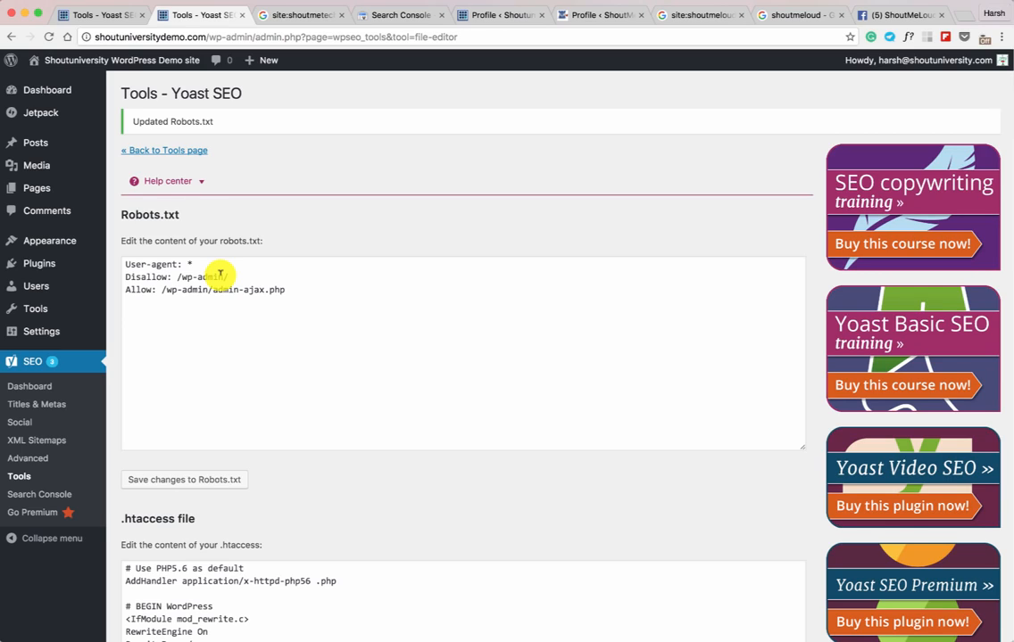
- Examine the title and description lists in Yoast's Bulk editor tool, opened in a separate browser tab, and close it
left_click(185, 151)
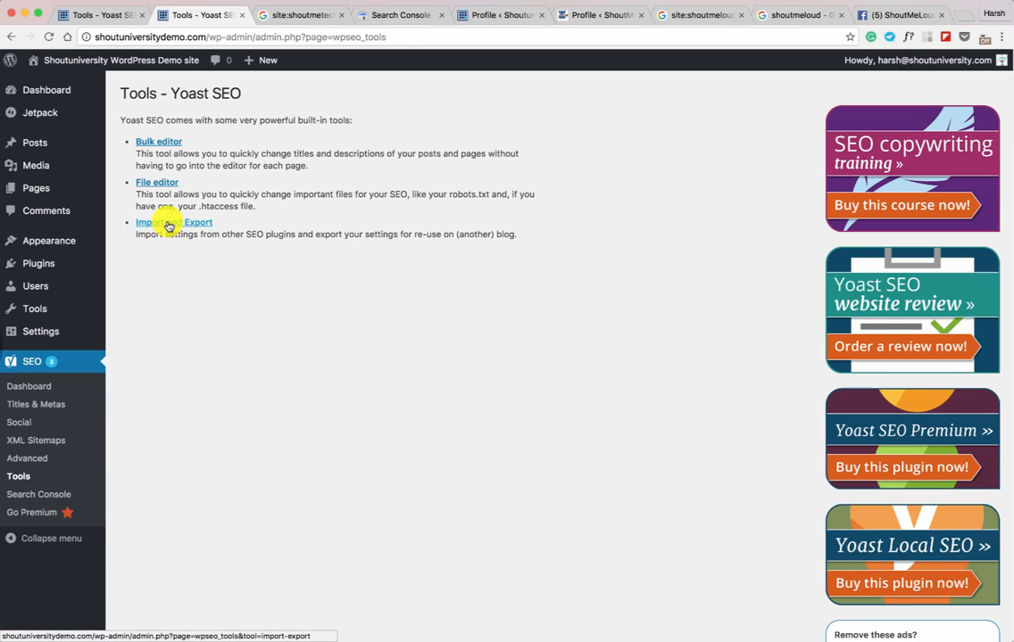
left_click(165, 144, "super")
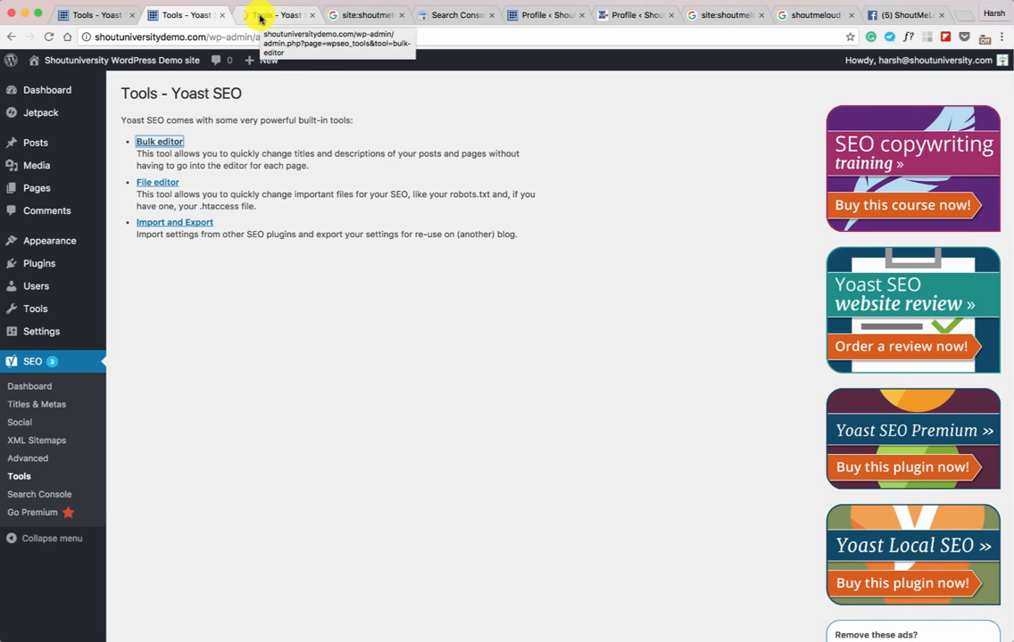
left_click(257, 16)
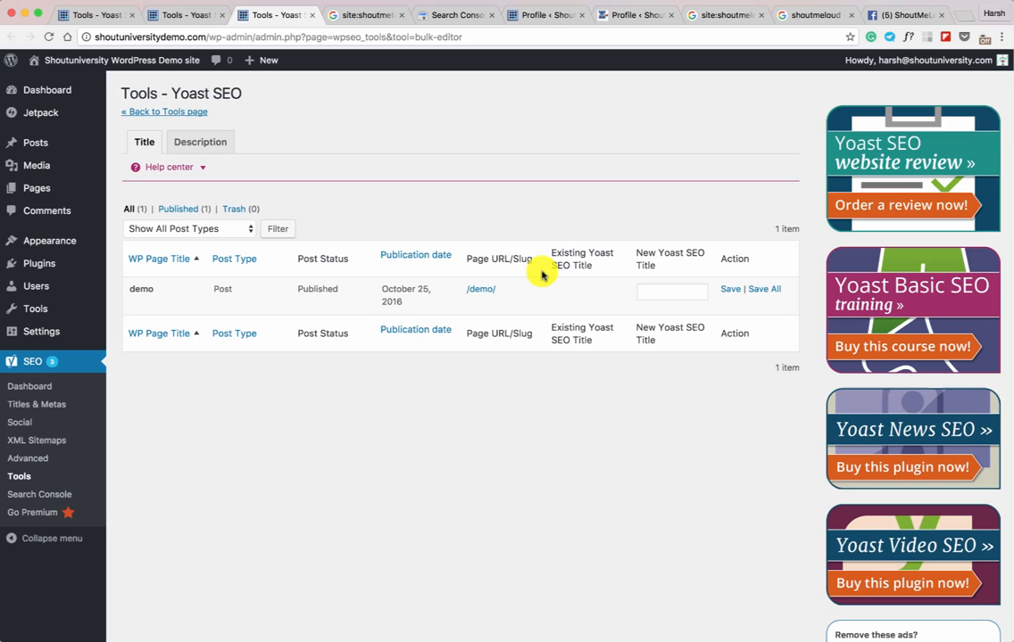
left_click(187, 149)
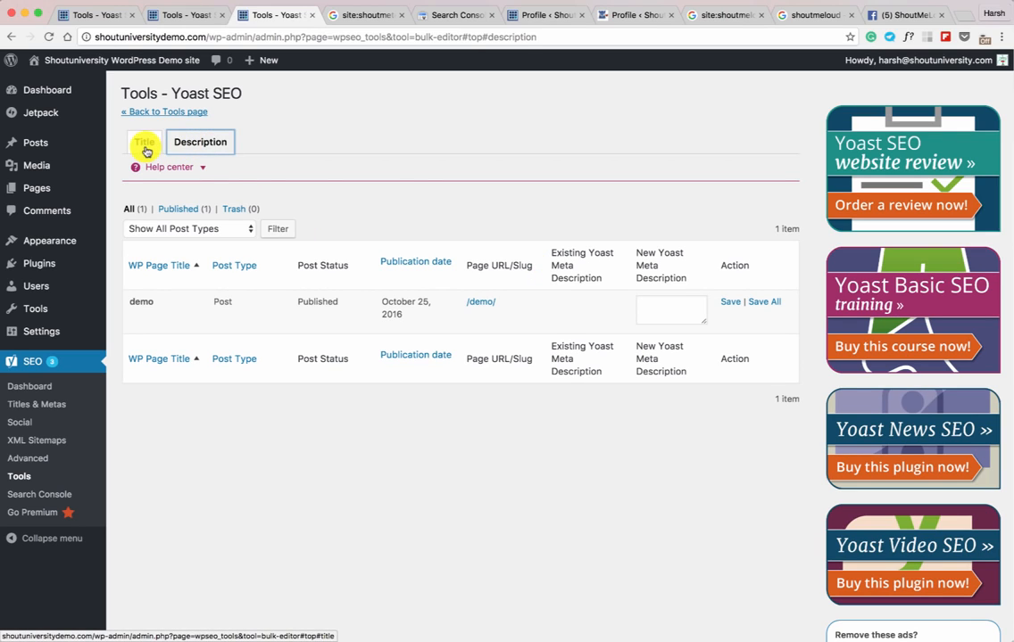
left_click(312, 15)
scroll(51, 489, "down", 1)
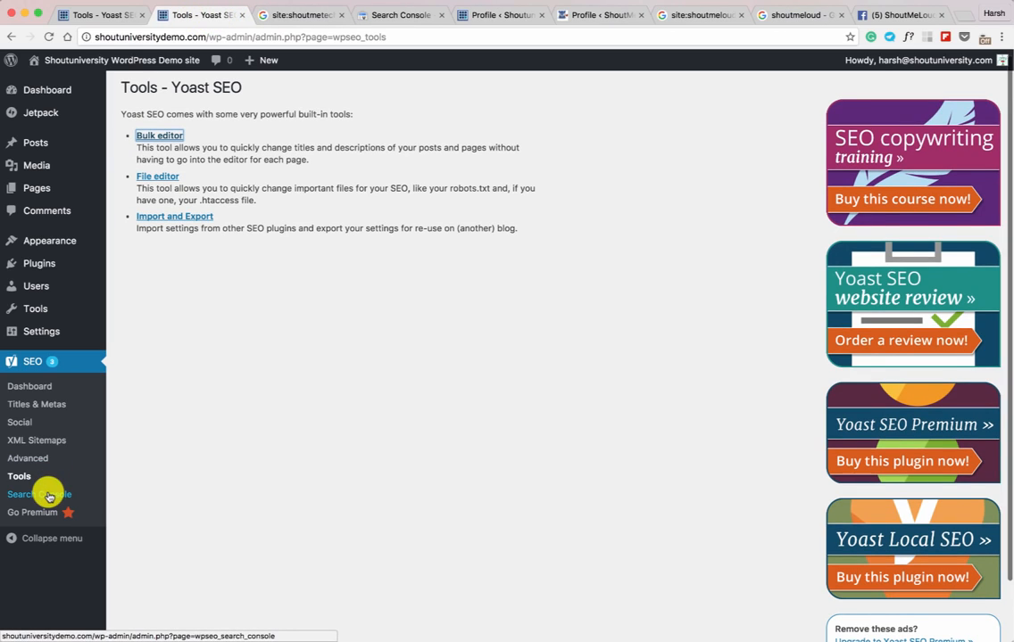
- Allow Yoast SEO access to Google Search Console data, copy the Google authorization code into its field, and authenticate
left_click(49, 497)
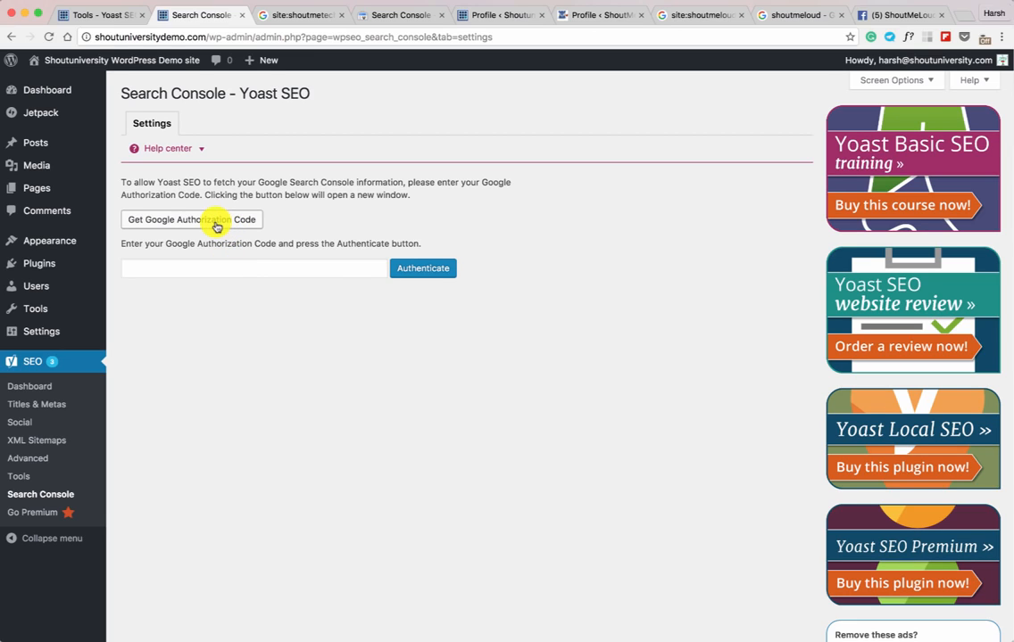
left_click(216, 223)
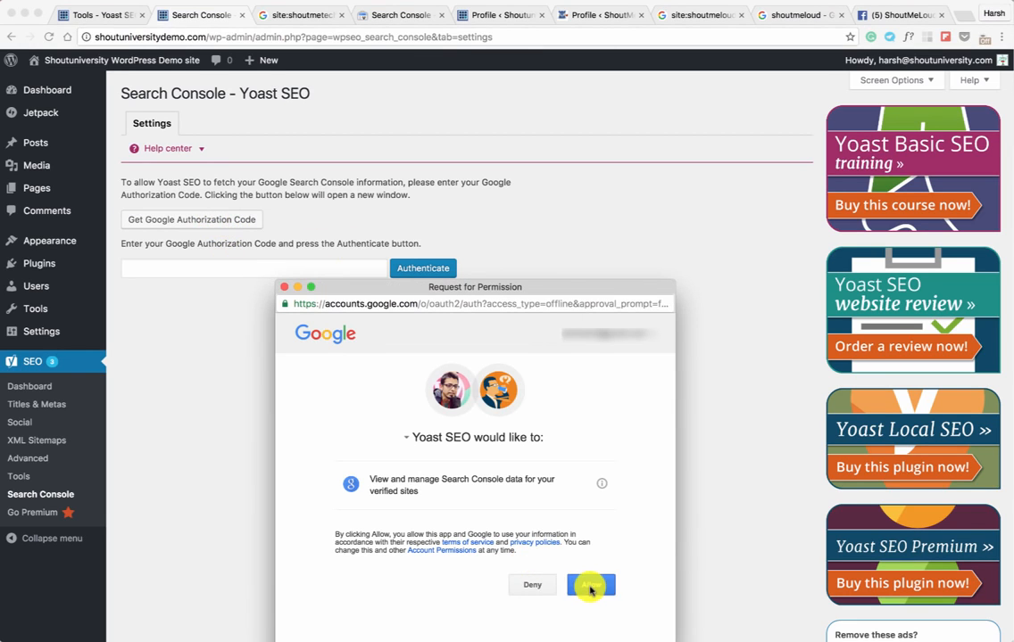
left_click(590, 587)
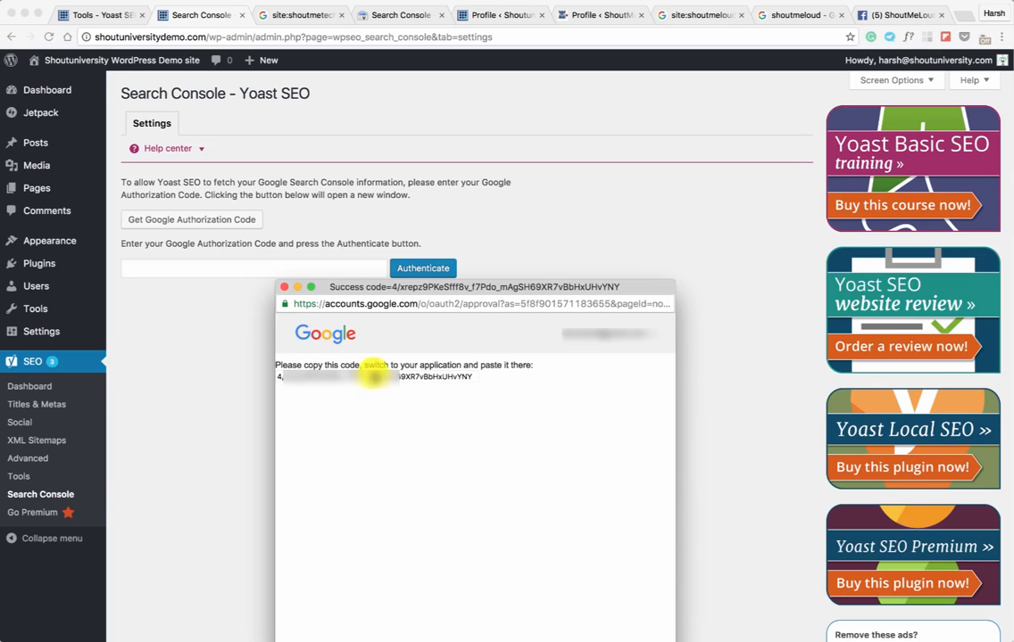
left_click(385, 377)
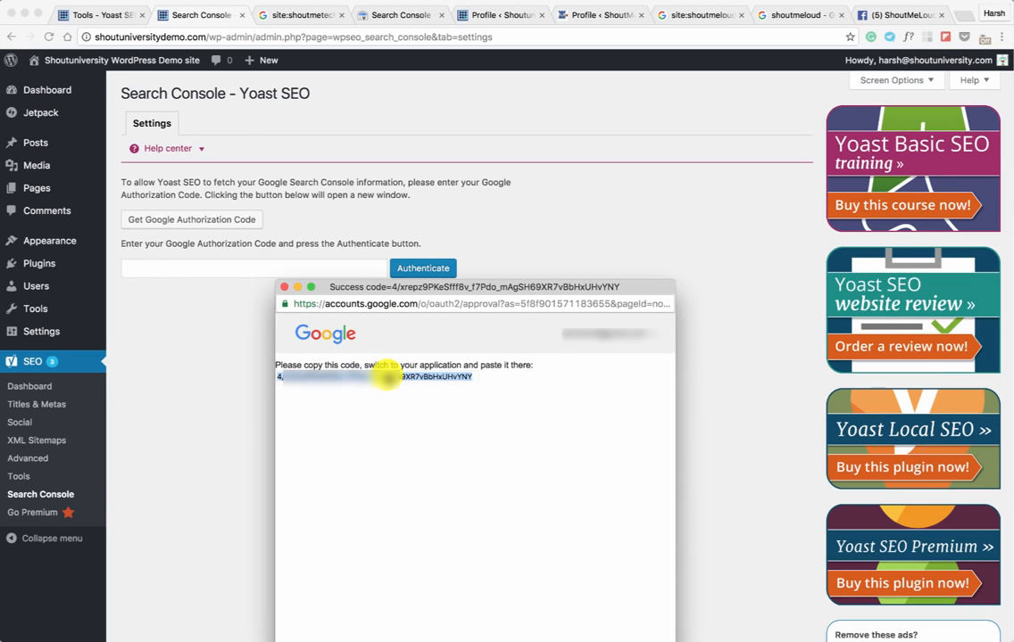
key("super+c")
left_click(281, 268)
key("super+v")
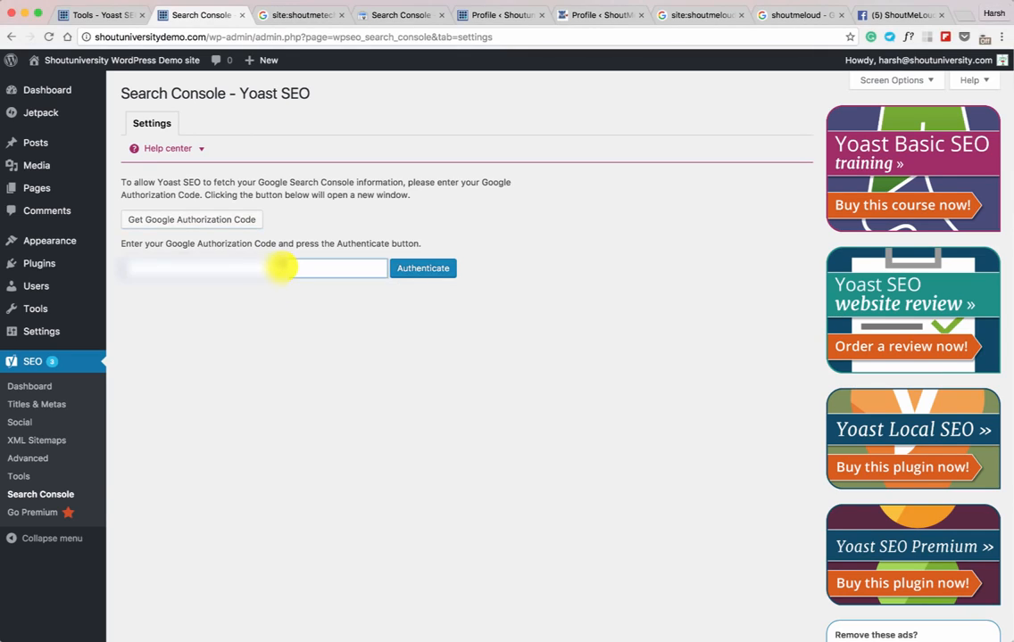
left_click(421, 270)
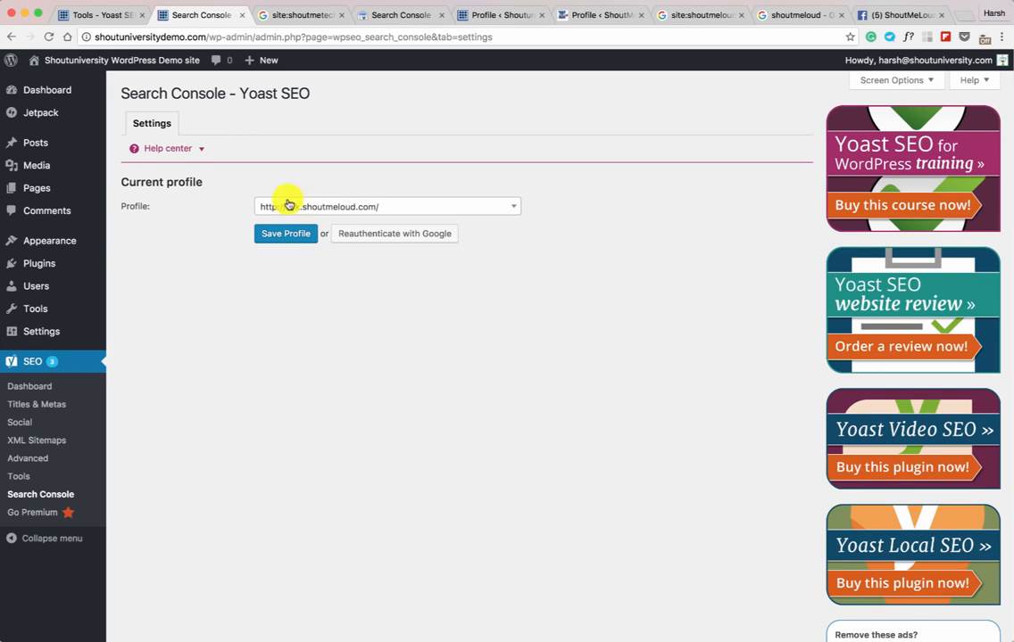
left_click(290, 199)
type("shoutun")
key("Return")
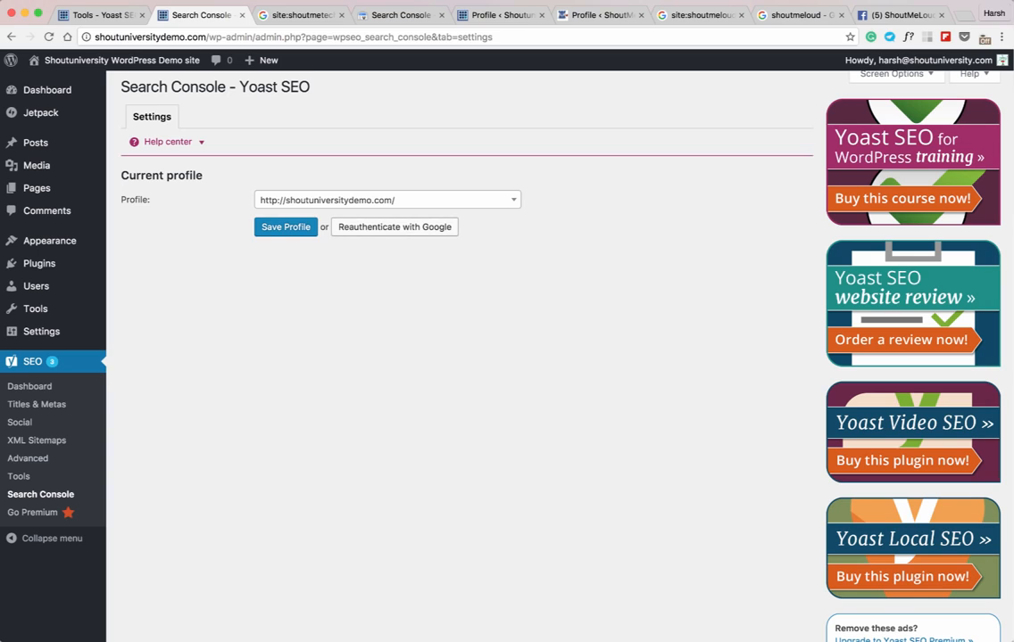
left_click(285, 229)
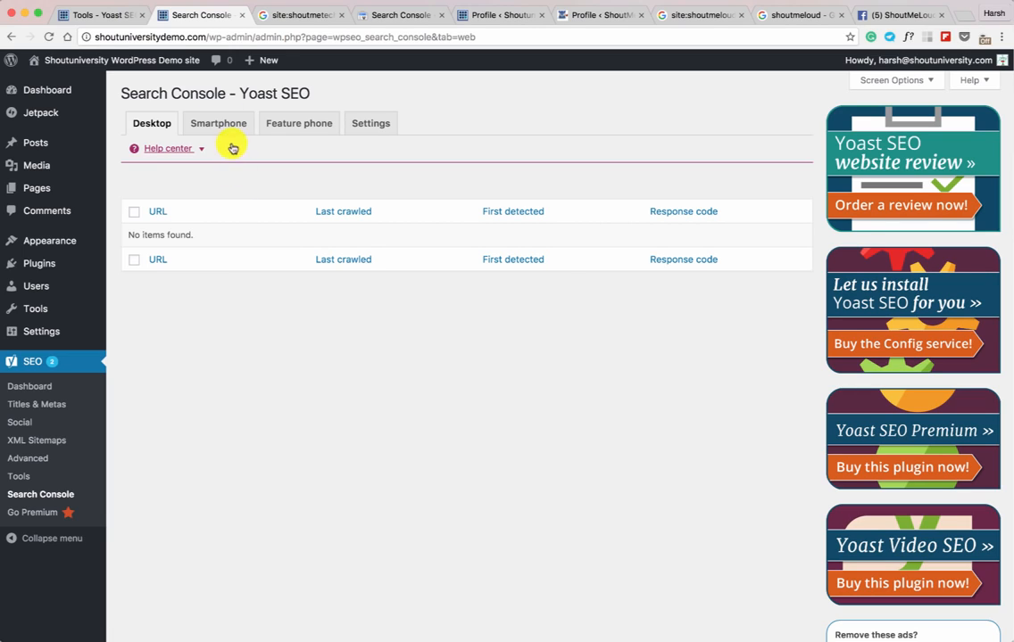
- Examine the desktop Not found crawl errors on shoutmeloud.com's Yoast Search Console page, including the 404 response codes and Create redirect options
left_click(588, 20)
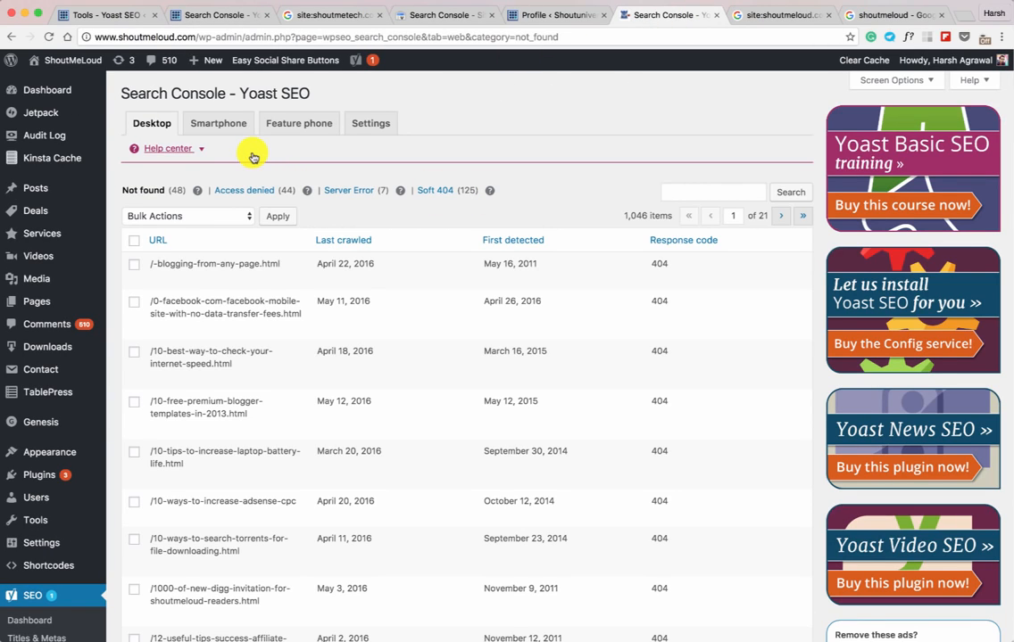
mouse_move(189, 277)
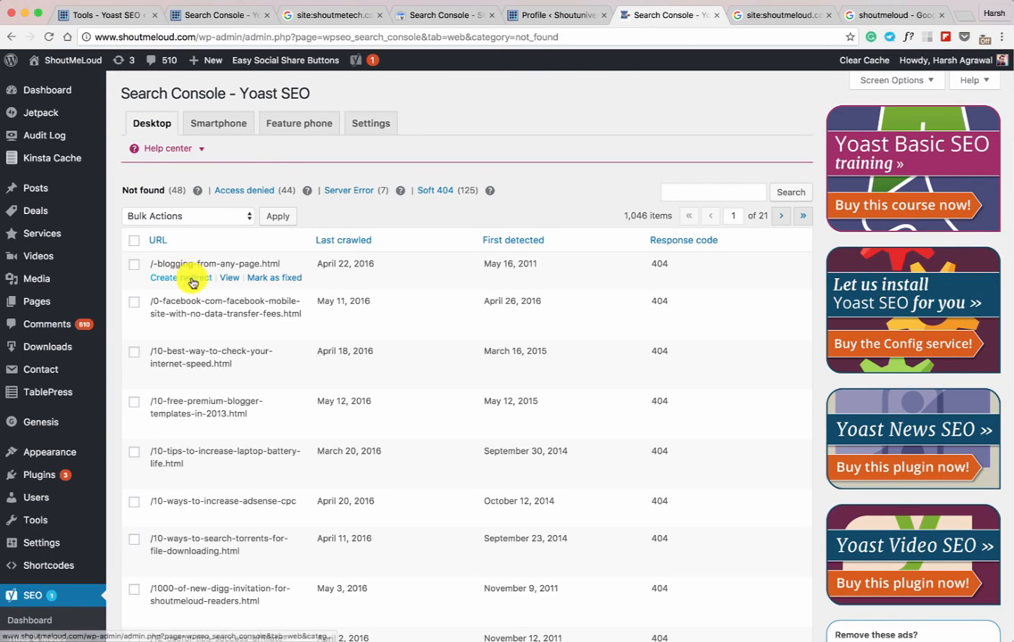
double_click(658, 263)
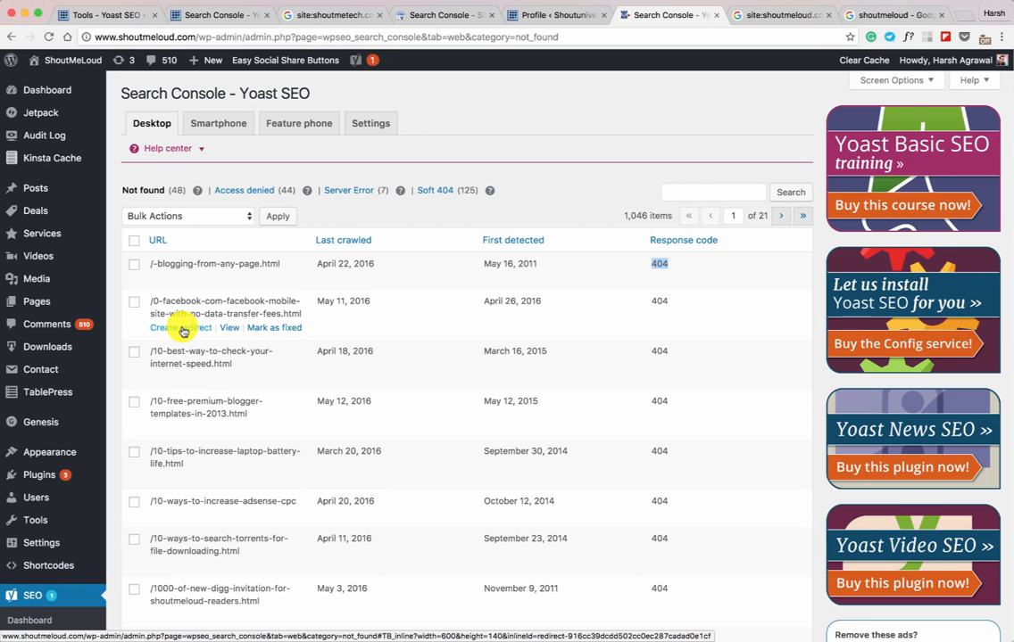
scroll(183, 329, "down", 5)
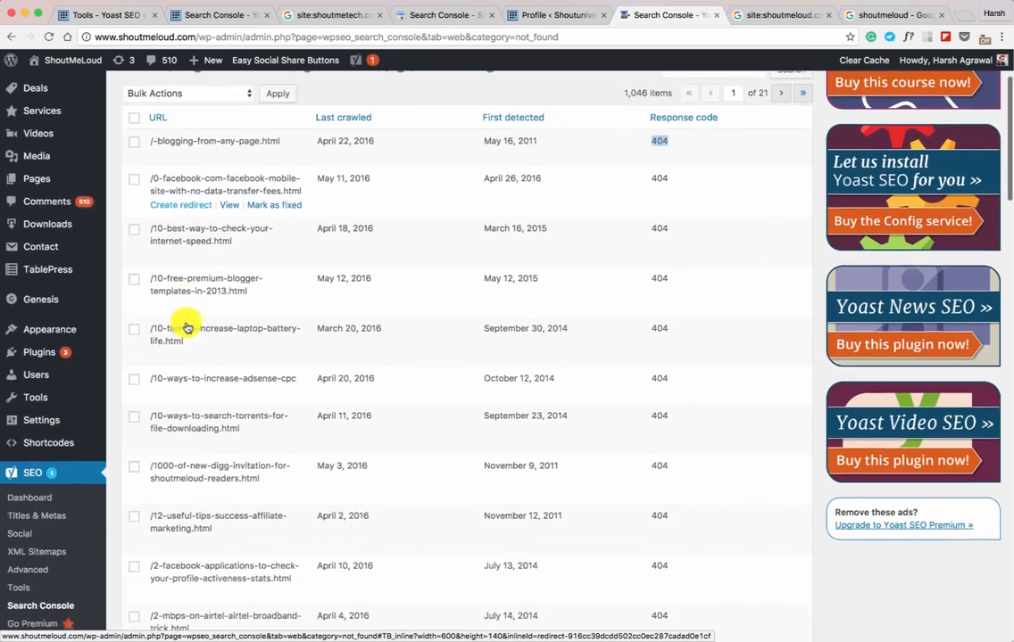
scroll(188, 411, "up", 4)
scroll(189, 411, "up", 1)
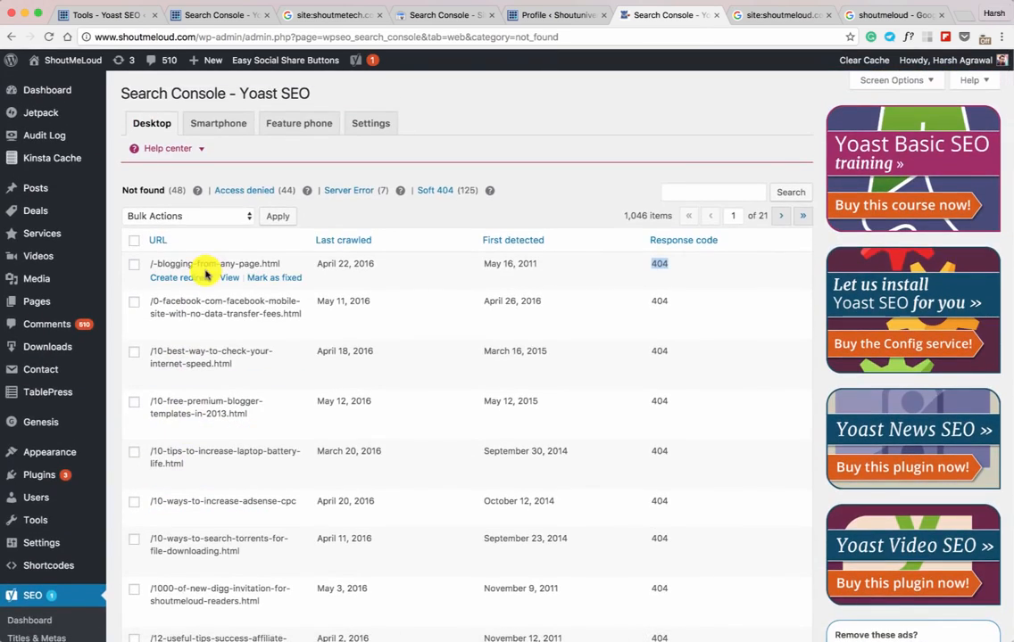
scroll(201, 268, "down", 4)
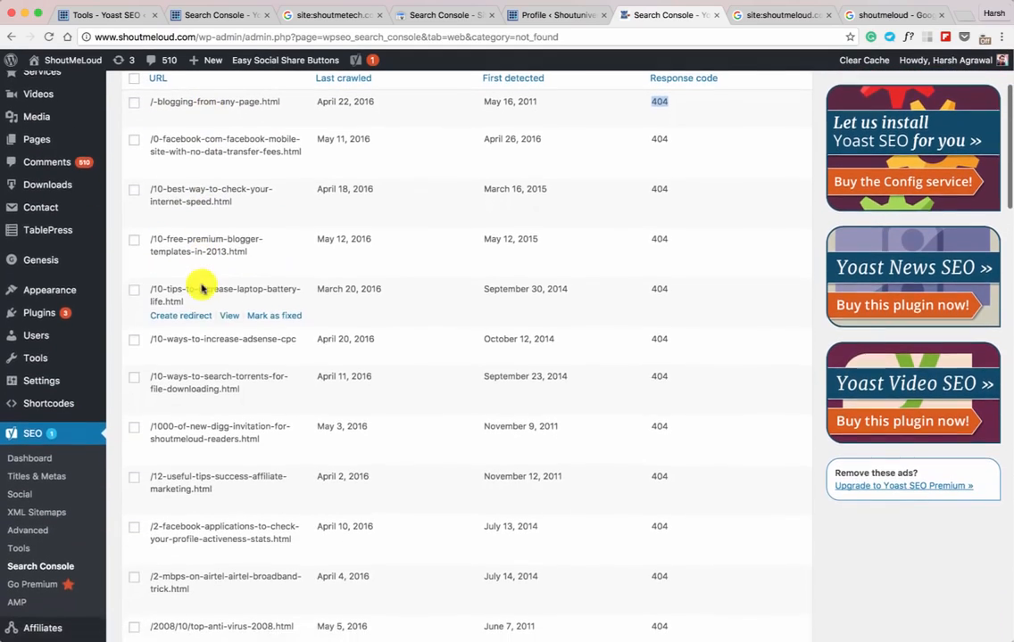
- Locate the Redirection tool on shoutmeloud.com and review the Not found URLs in its Yoast Search Console list
mouse_move(83, 357)
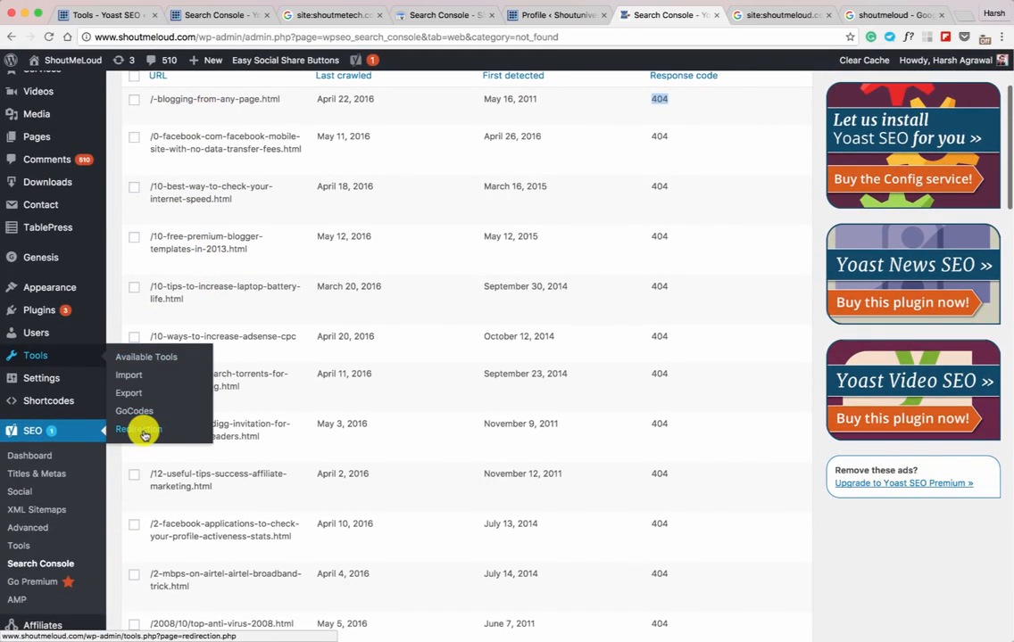
scroll(303, 338, "up", 4)
mouse_move(289, 265)
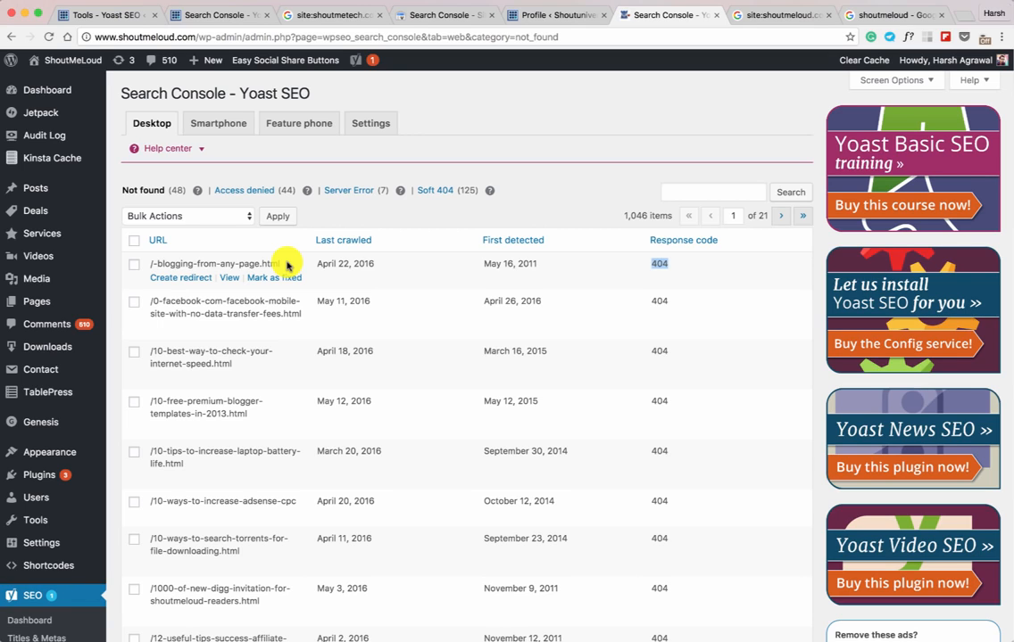
scroll(287, 265, "down", 1)
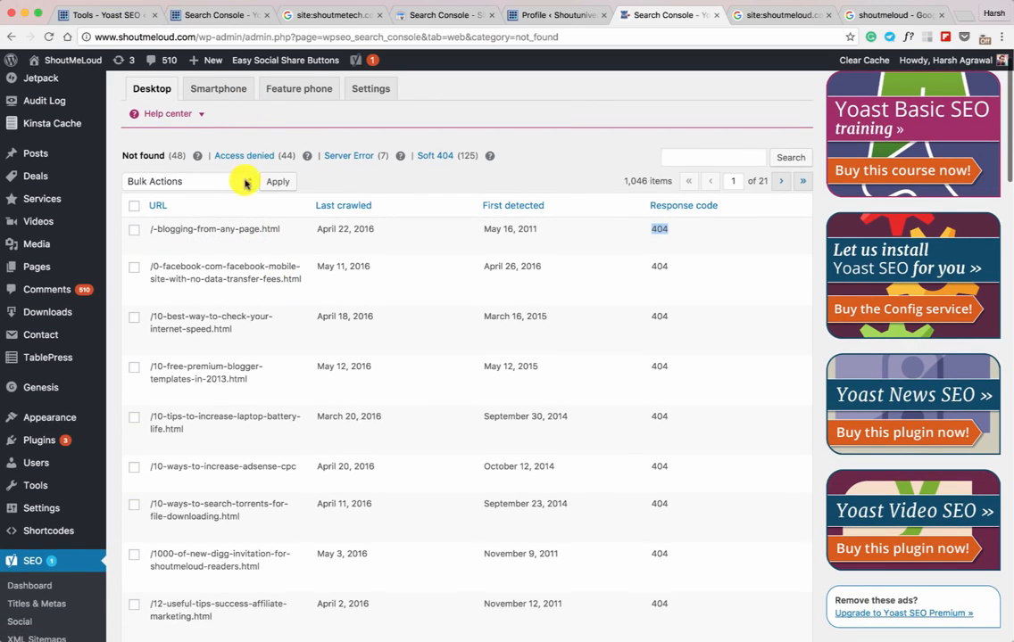
- Return to shoutuniversitydemo.com, start a new post, and bring up the Yoast SEO box beneath its editor
left_click(233, 15)
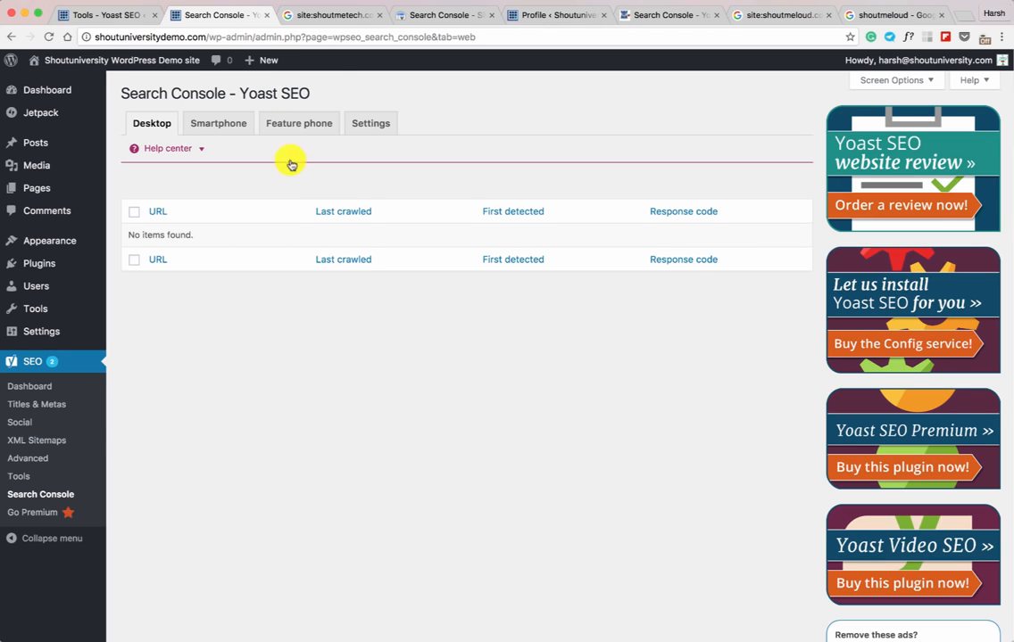
mouse_move(261, 61)
scroll(255, 86, "down", 1)
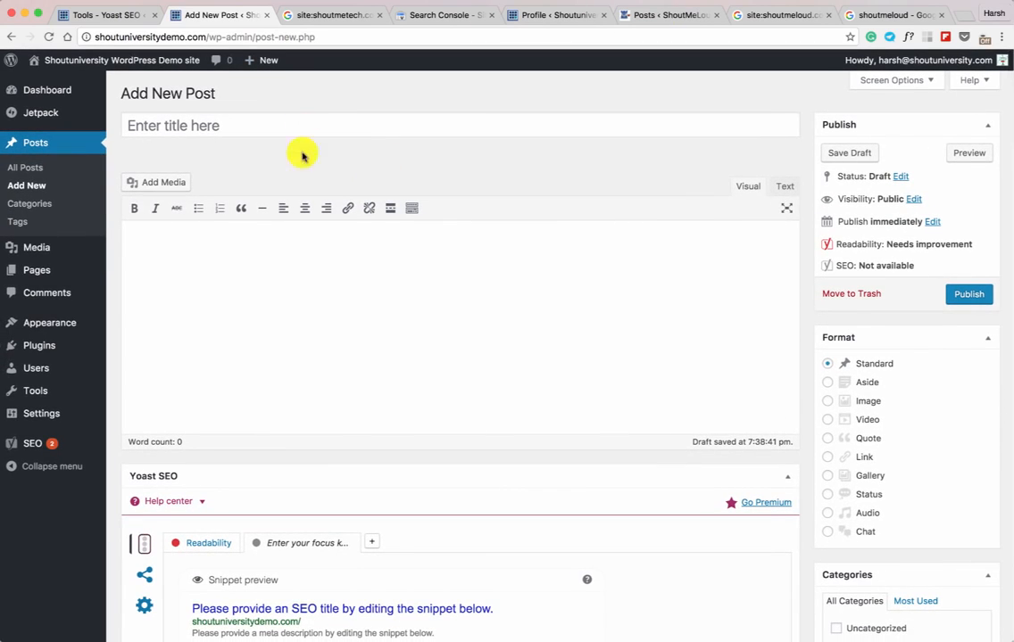
scroll(299, 184, "down", 5)
scroll(300, 183, "down", 1)
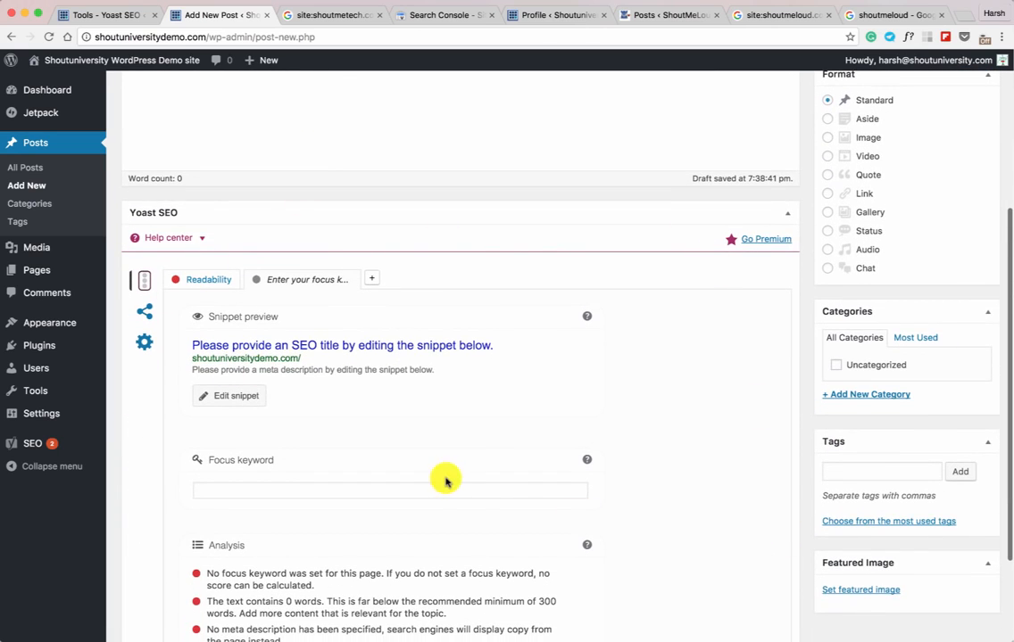
- Open the Yoast snippet editor for the draft post "How To Make Your WordPress Site Multilingual Within 10 Minutes"
scroll(447, 480, "down", 1)
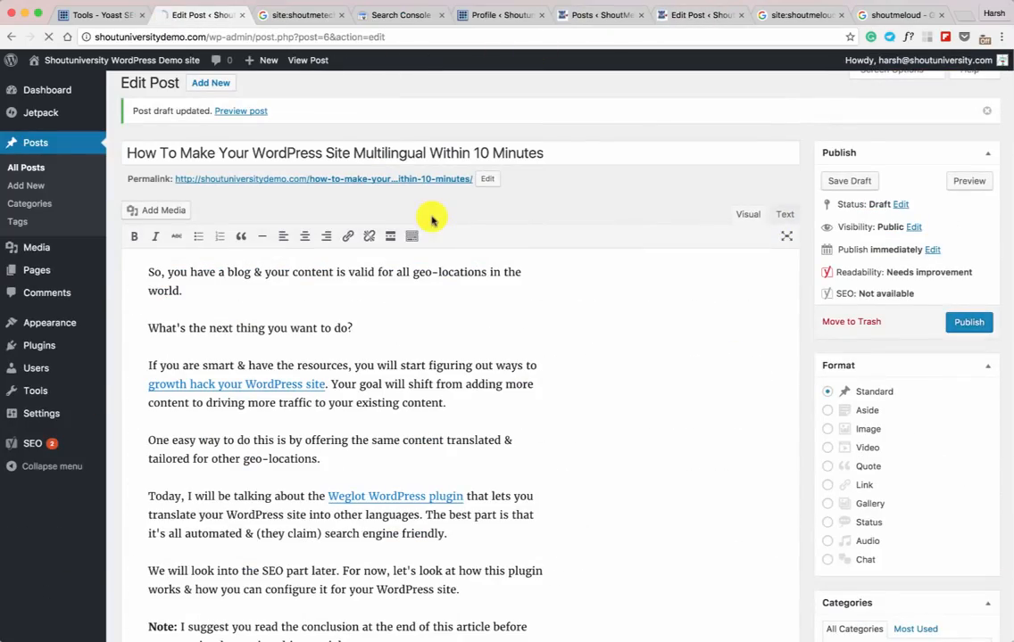
scroll(385, 230, "down", 15)
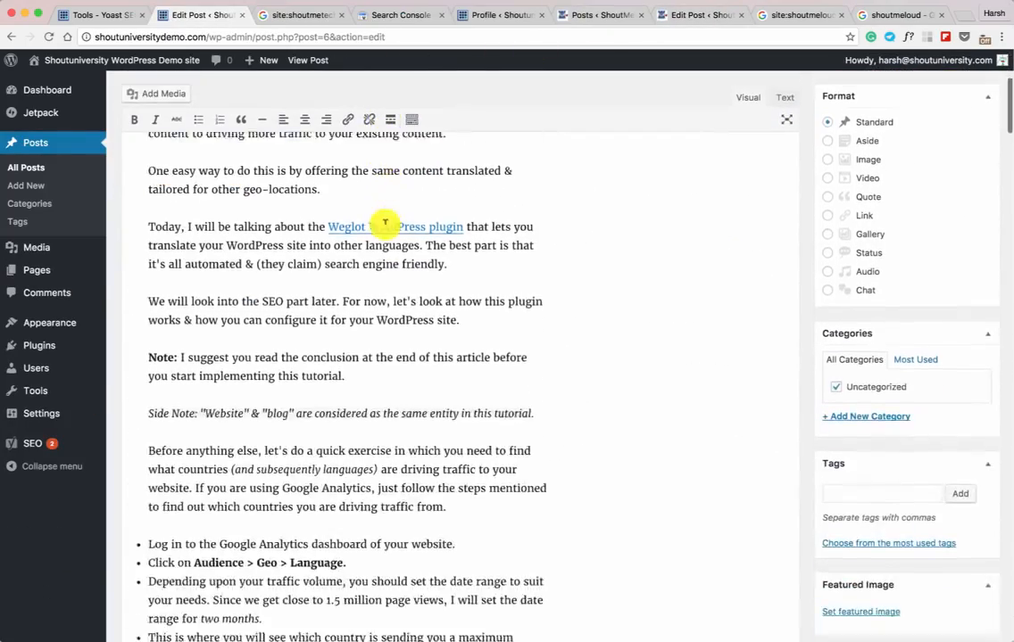
scroll(386, 222, "down", 20)
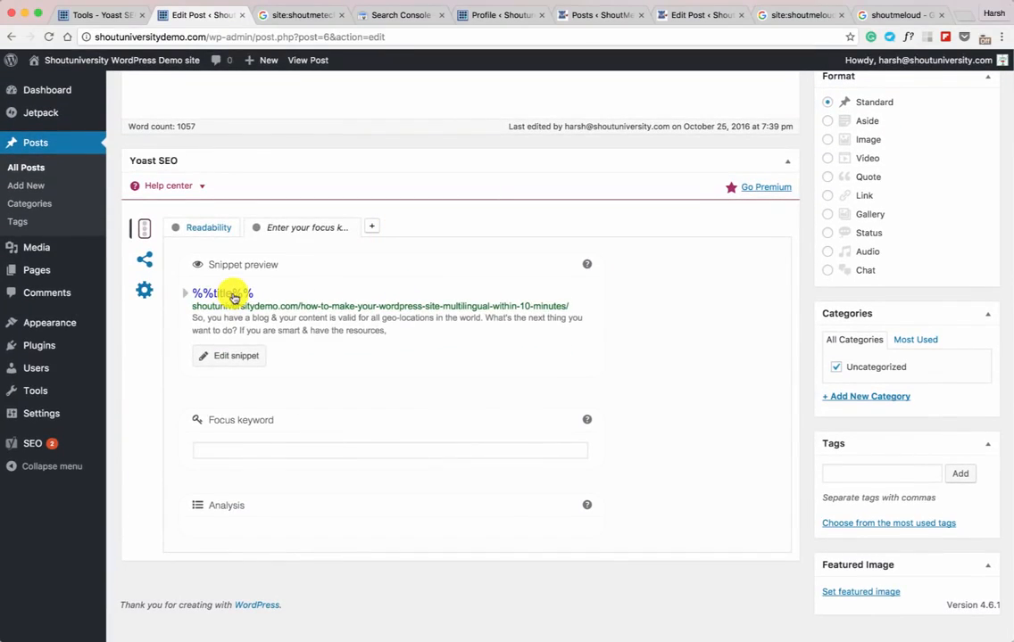
left_click(234, 298)
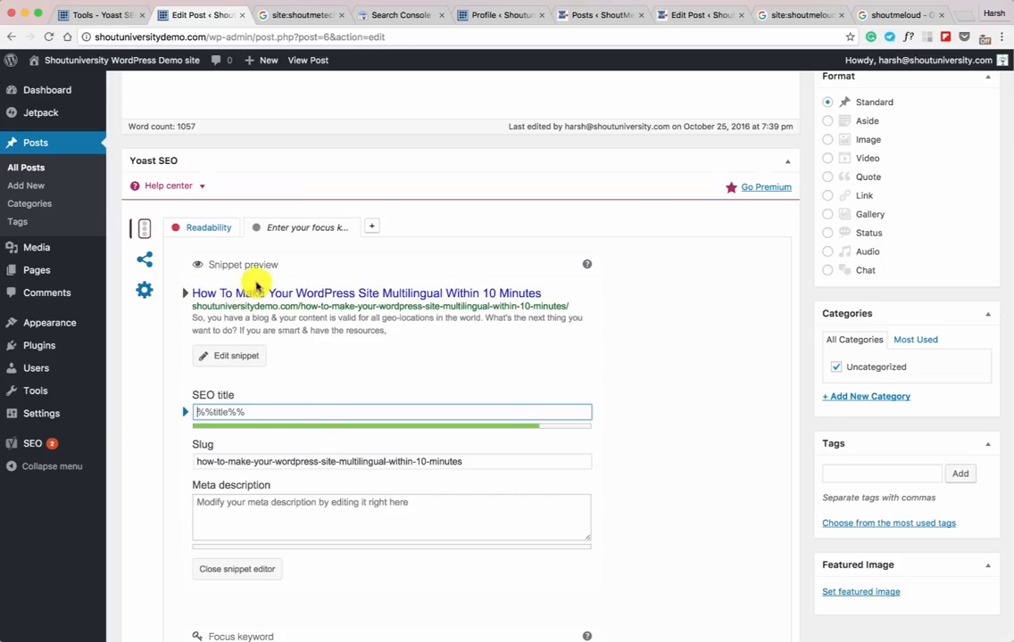
- Copy the draft post's full title from the title field above the editor
scroll(267, 267, "up", 10)
scroll(284, 254, "up", 20)
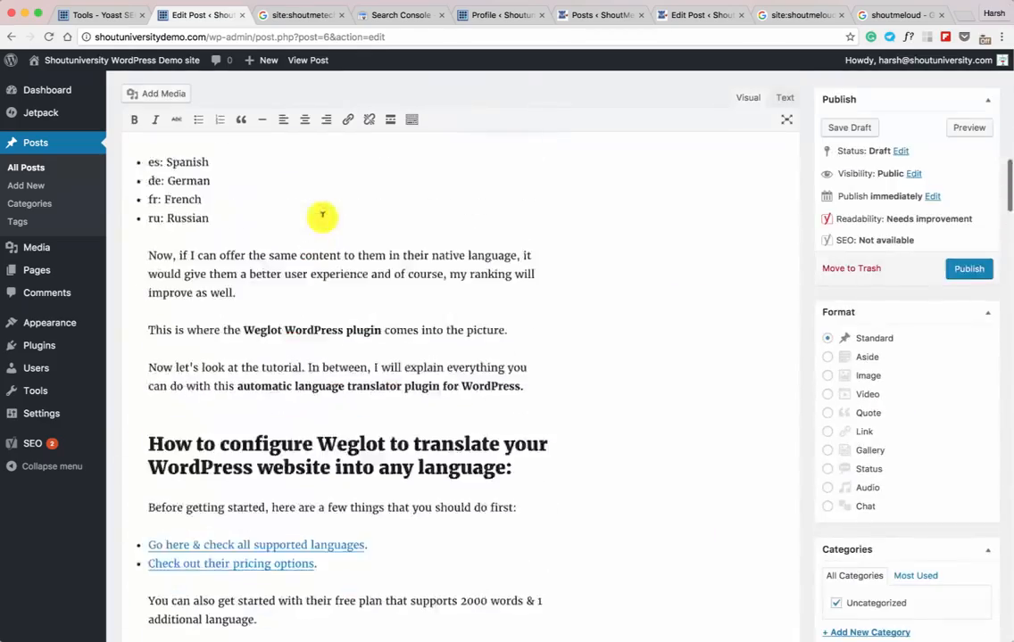
scroll(319, 211, "up", 5)
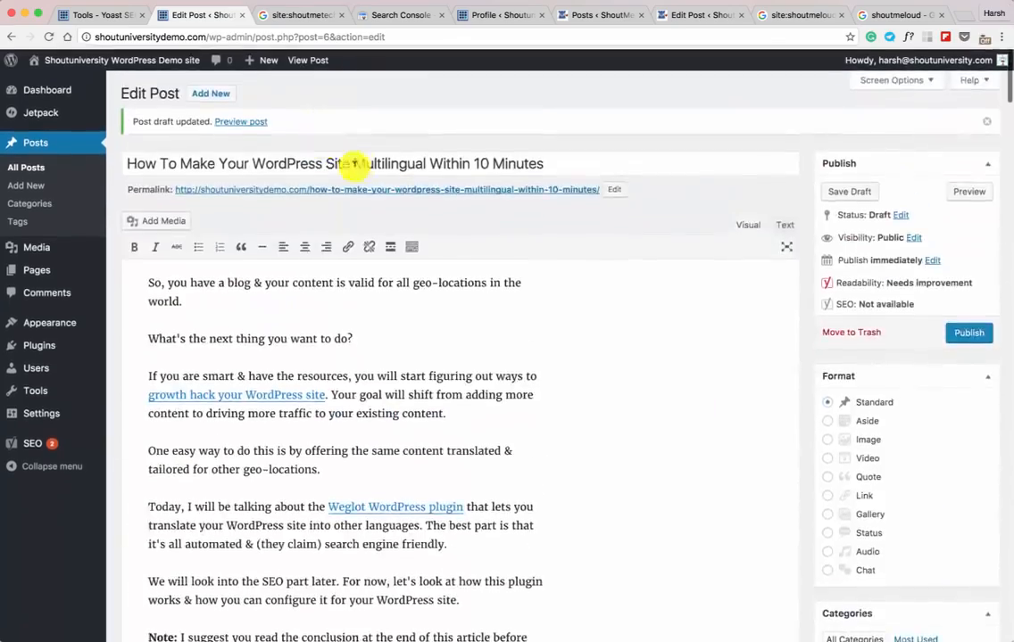
double_click(362, 163)
triple_click(361, 163)
key("super+c")
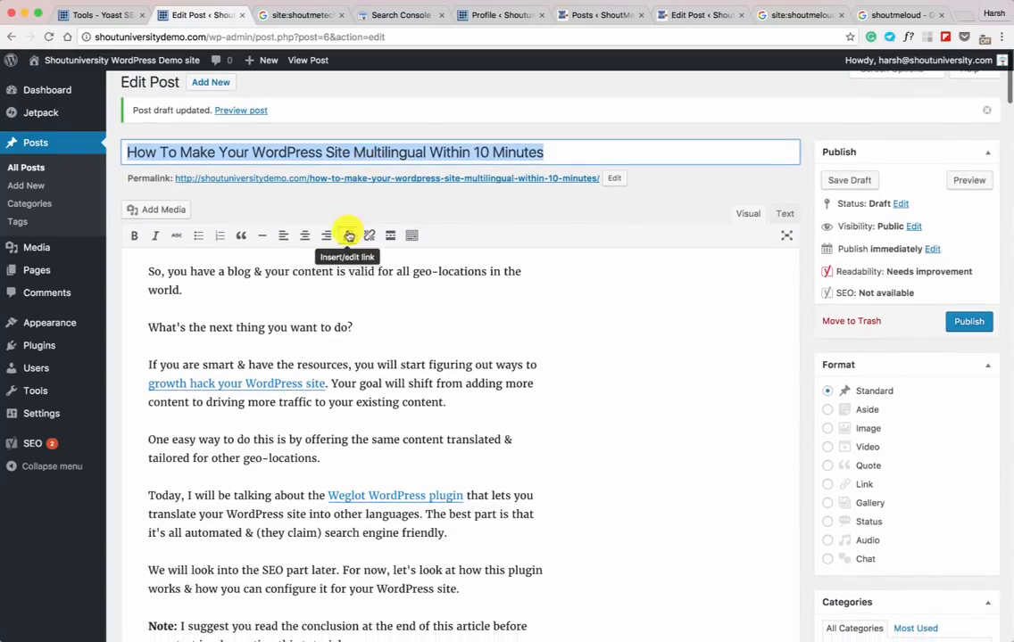
- Examine how post titles are displayed in Google's site:shoutmetech.com results, and return to the draft post's snippet editor
scroll(343, 234, "down", 3)
scroll(341, 235, "down", 20)
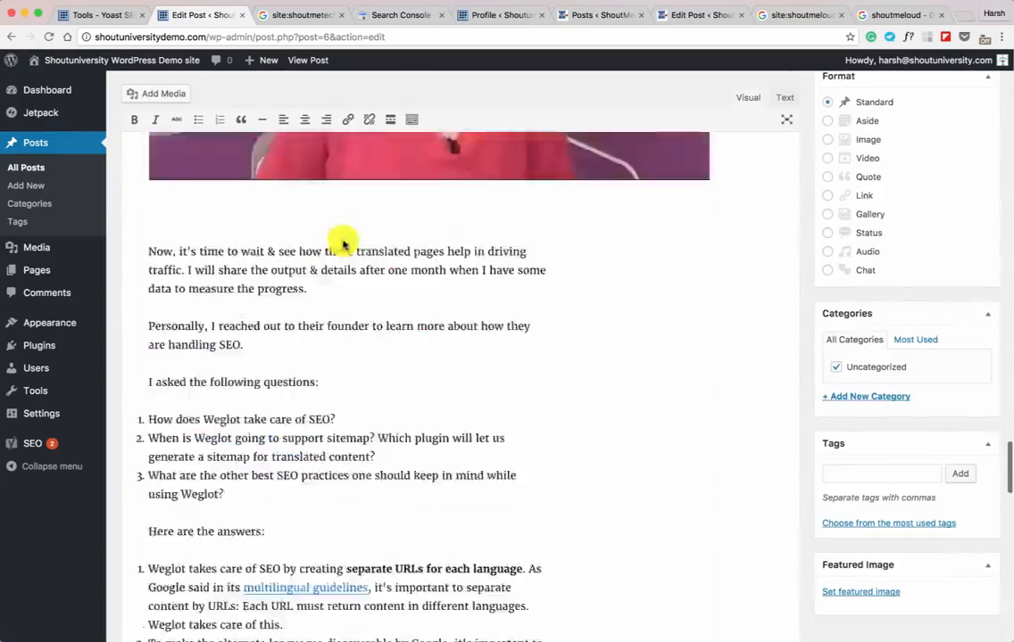
scroll(344, 243, "down", 10)
left_click(268, 15)
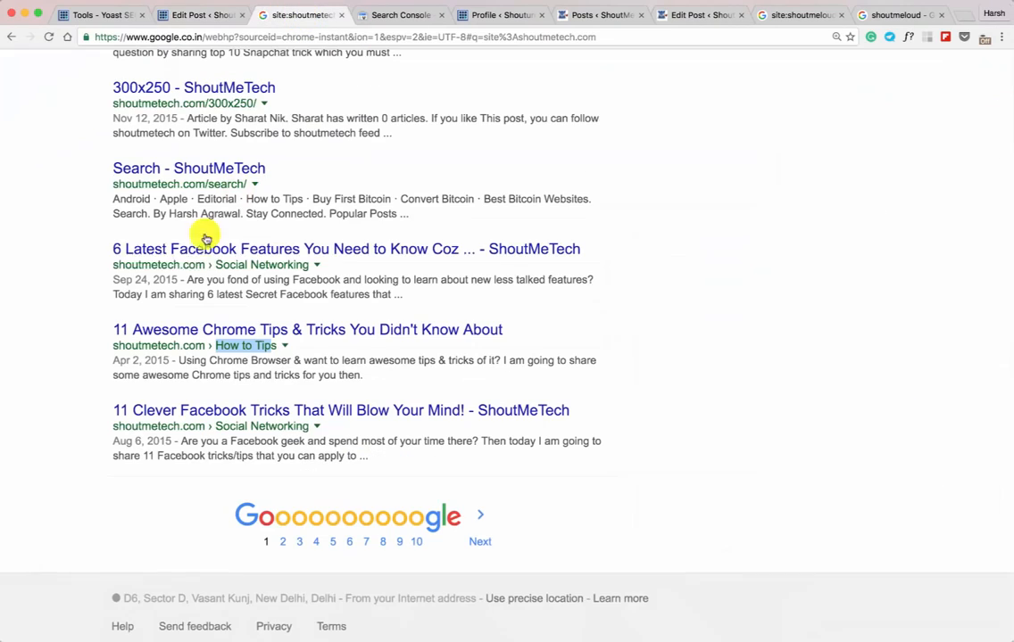
left_click_drag(112, 252, 457, 249)
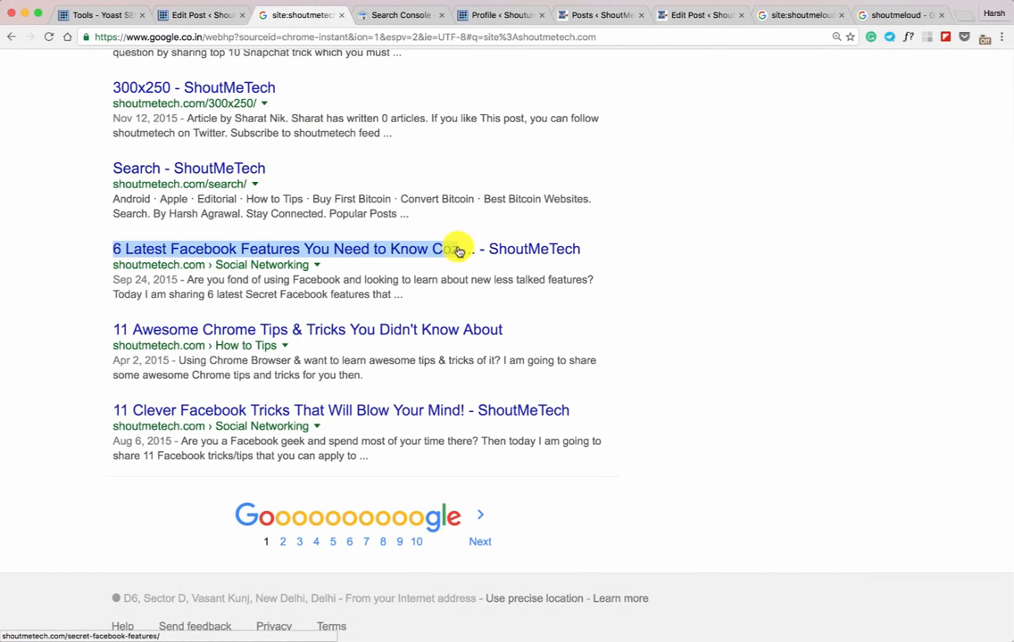
left_click(193, 14)
scroll(145, 276, "up", 4)
- Set the post's SEO title to "The complete guide to Make WordPress Site Multilingual Within 10 Minutes"
triple_click(262, 375)
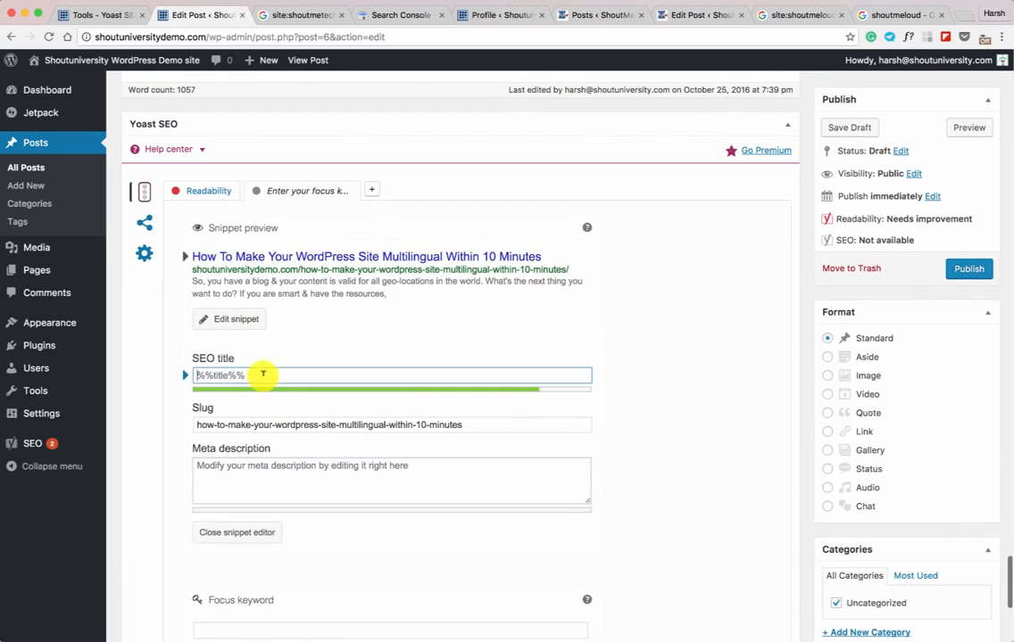
key("super+v")
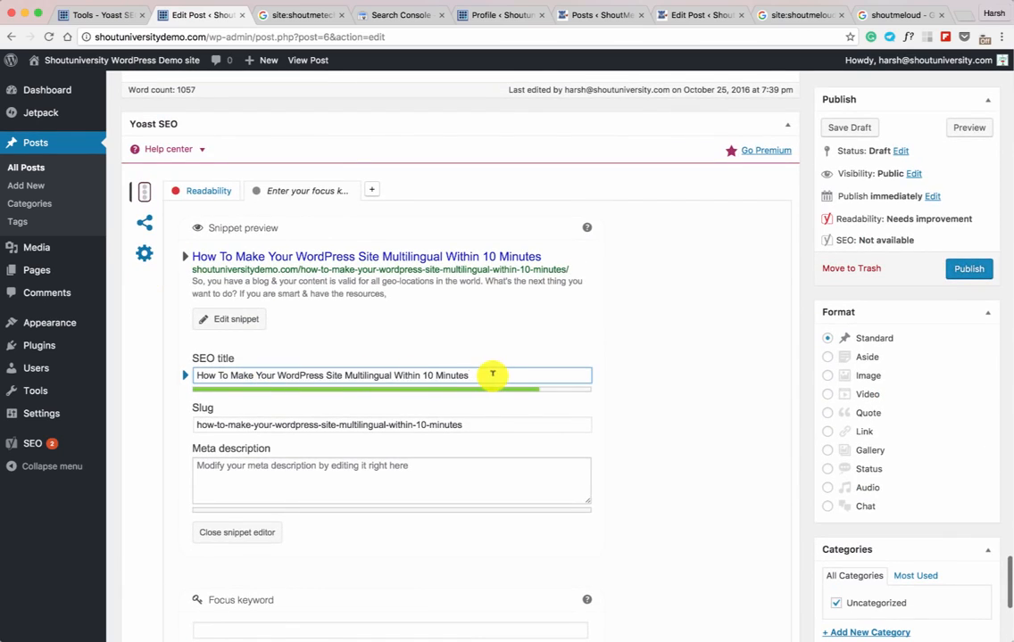
triple_click(491, 375)
type("The complete guide to Make WordPress Site Multilingual Within 10 Minutes")
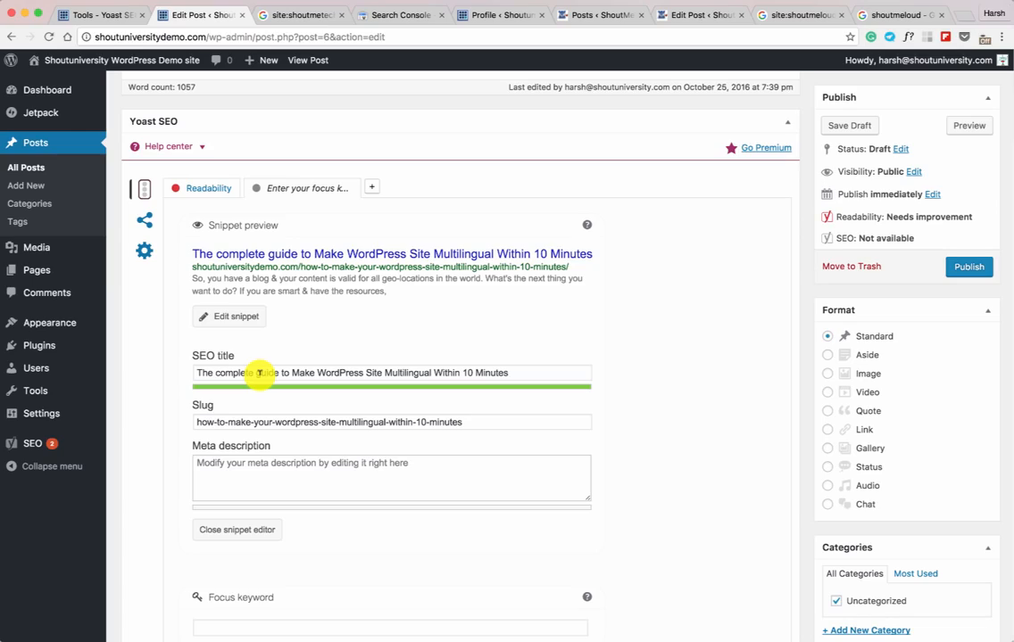
- Set the meta description to "Learn how one blog added multilingual option & started driving more traffic. A free WordPress plugin call Weglot can do wonders for you."
scroll(268, 308, "up", 20)
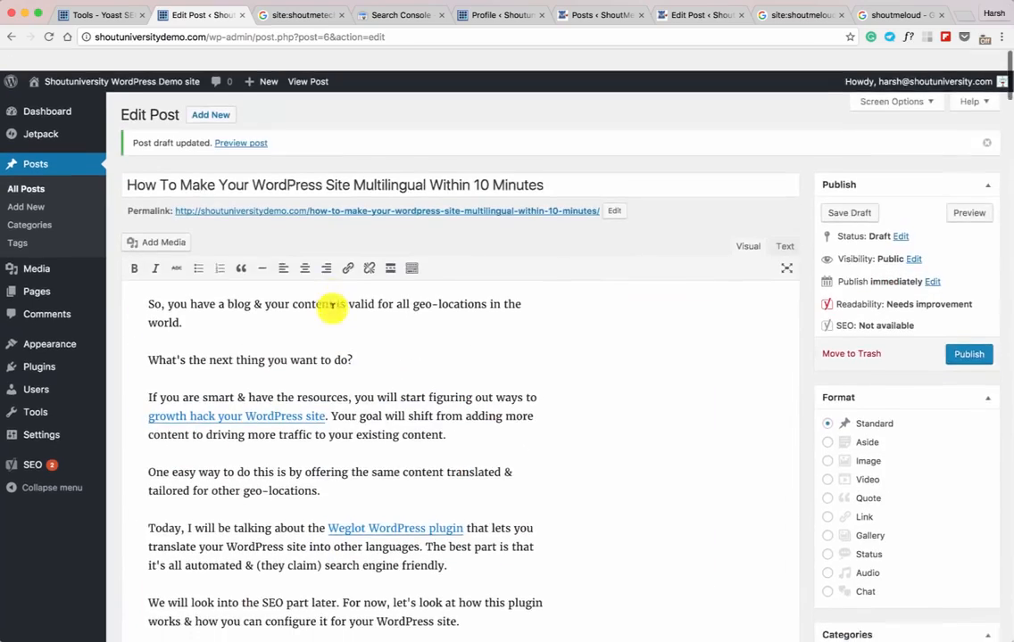
scroll(267, 232, "down", 1)
scroll(87, 406, "down", 15)
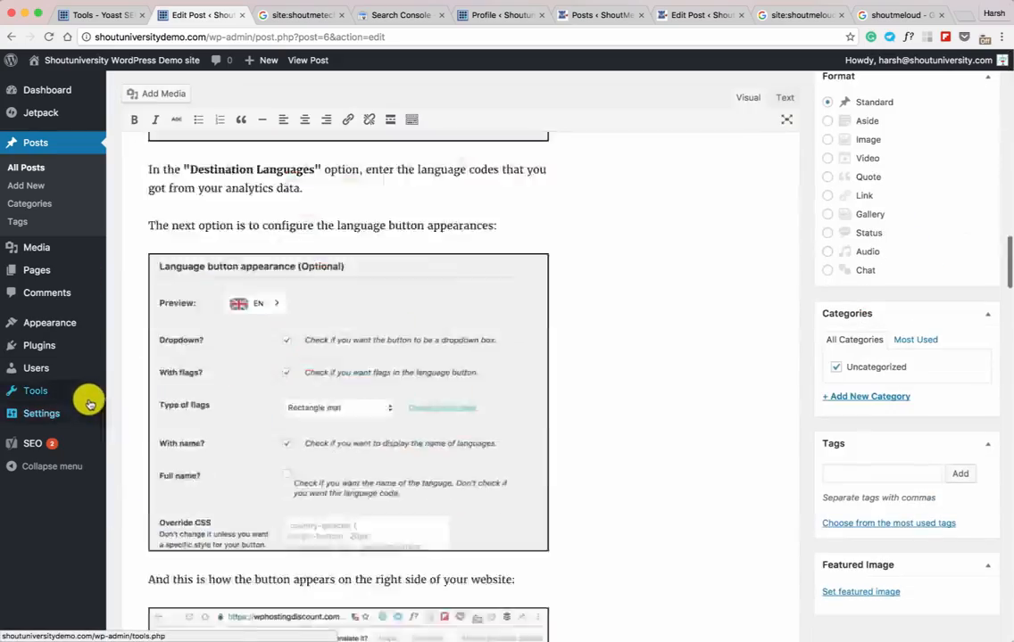
scroll(89, 404, "down", 20)
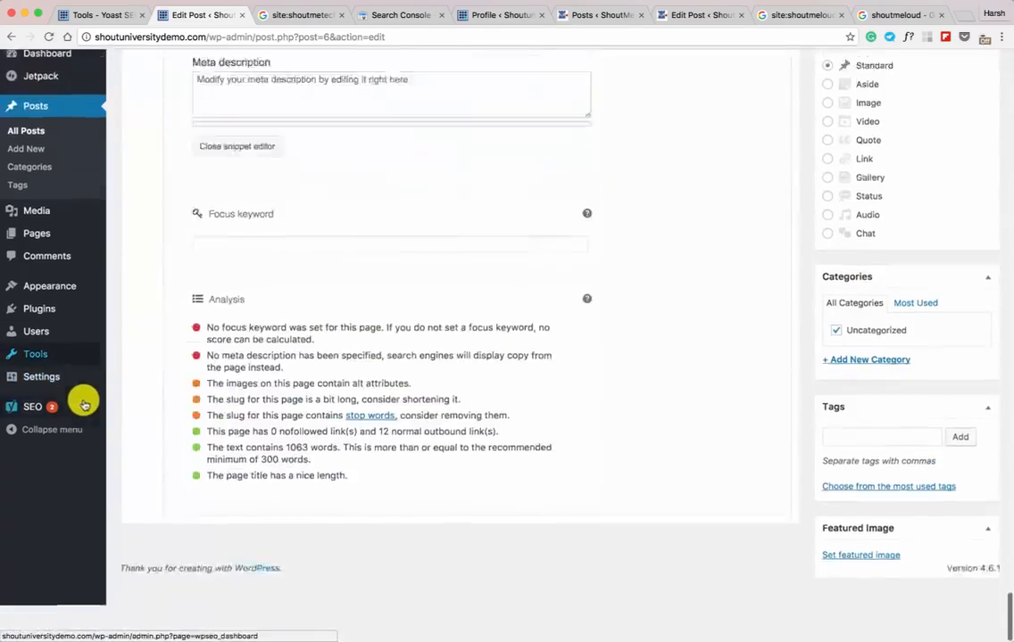
scroll(227, 329, "up", 5)
left_click(290, 337)
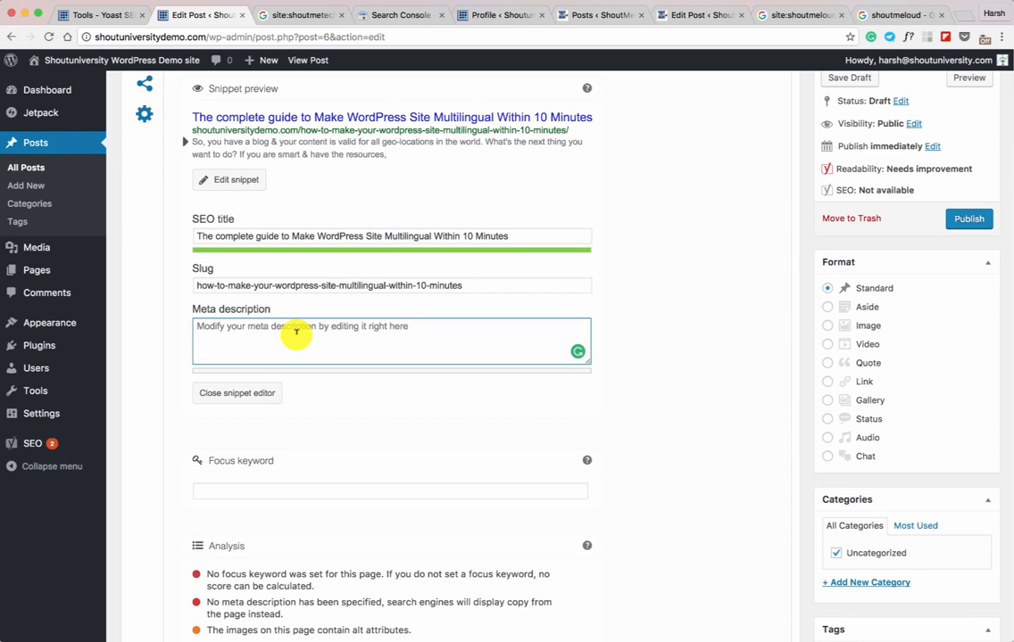
type("Learn how one blog added multilingual option & started driving more traffic. A free WordPress plugin call Weglot can do wonders for you.")
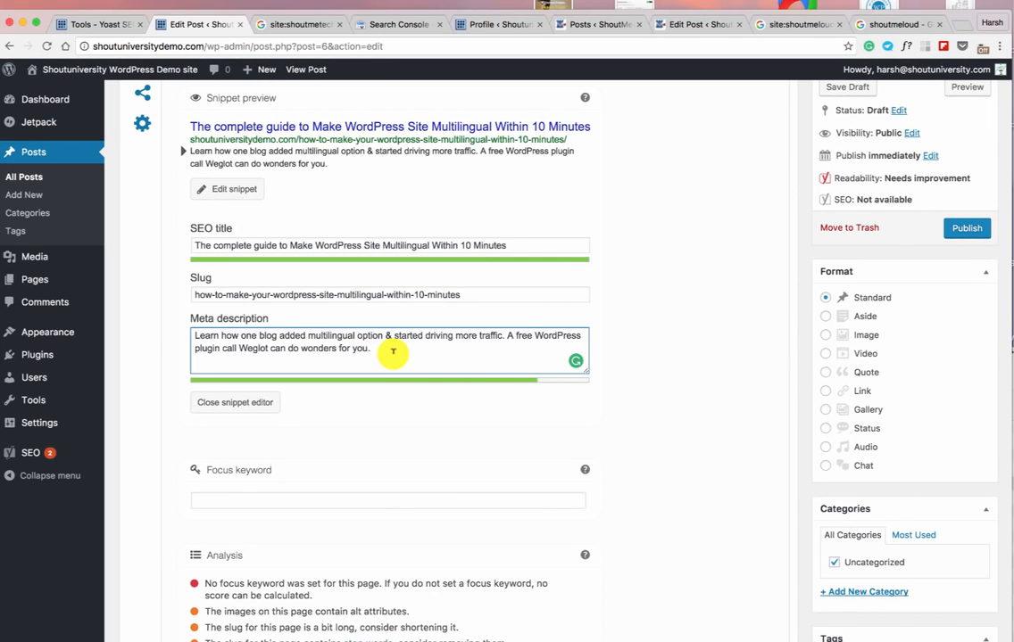
- Compare the post's meta description with the descriptions shown in the Google results for shoutmetech.com
left_click(319, 30)
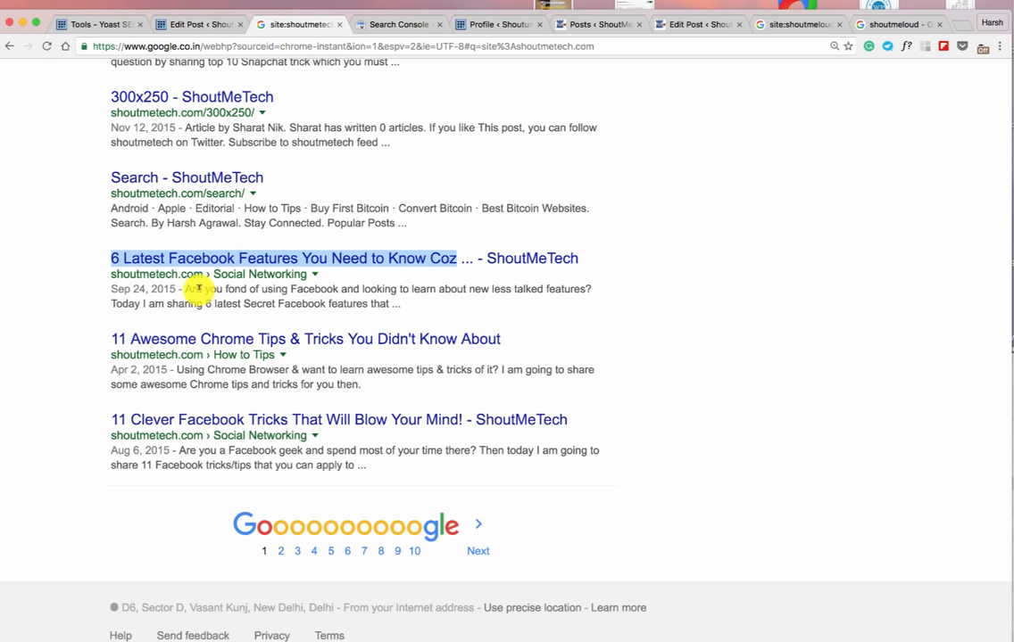
left_click(199, 24)
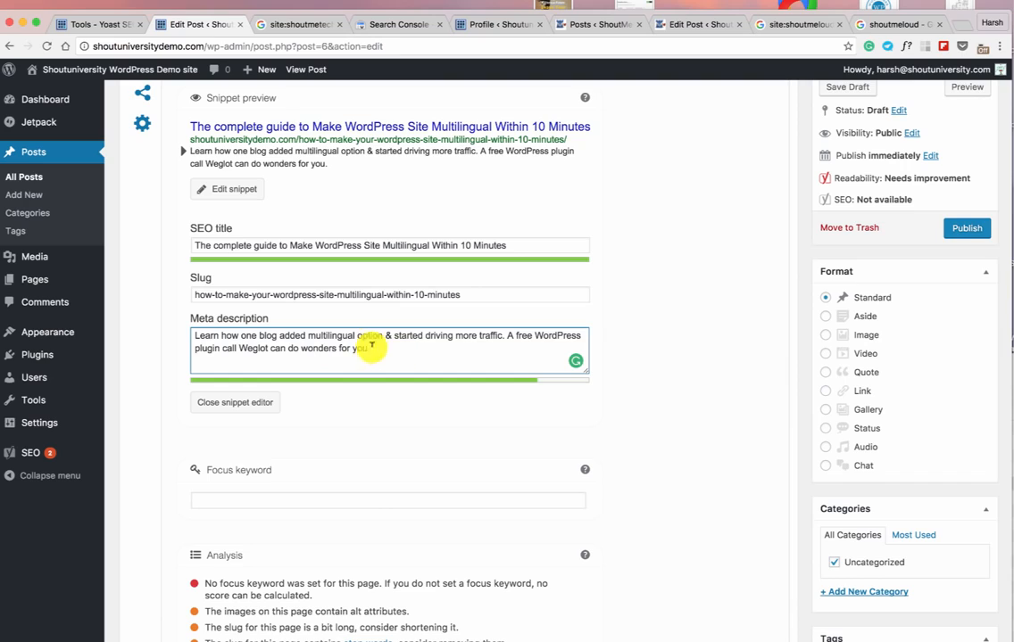
left_click_drag(368, 349, 204, 337)
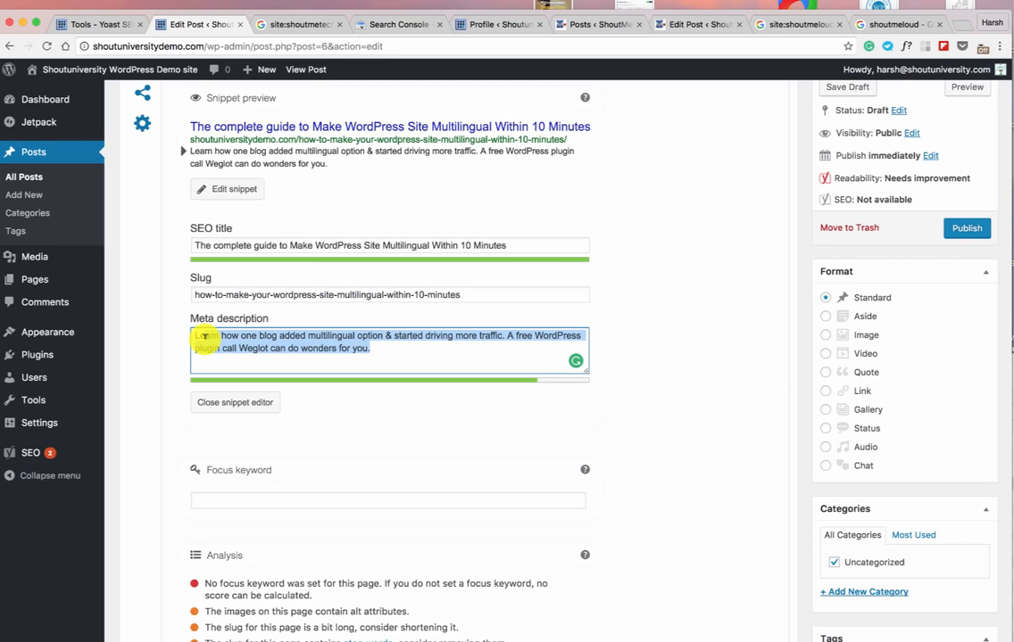
- Open the post's social settings in the Yoast SEO box and look over the Facebook title, description and image fields
scroll(223, 268, "up", 5)
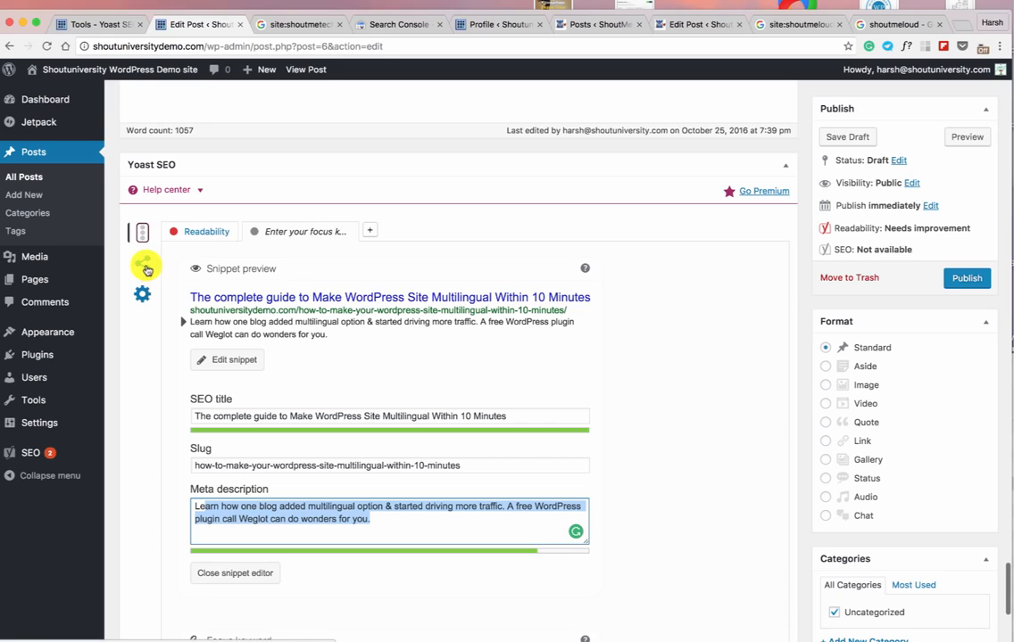
left_click(142, 275)
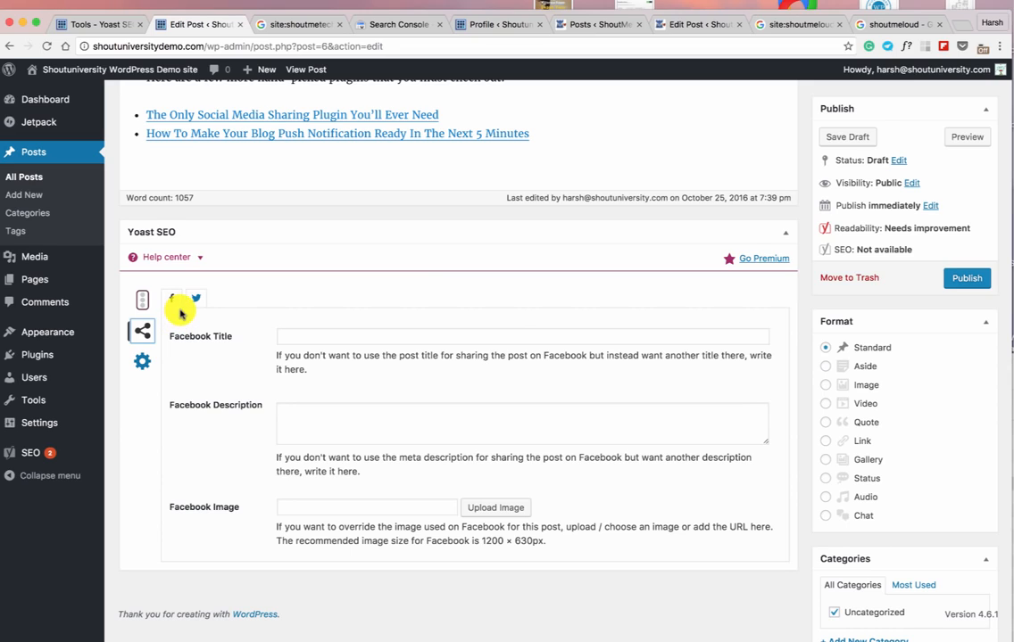
left_click(335, 335)
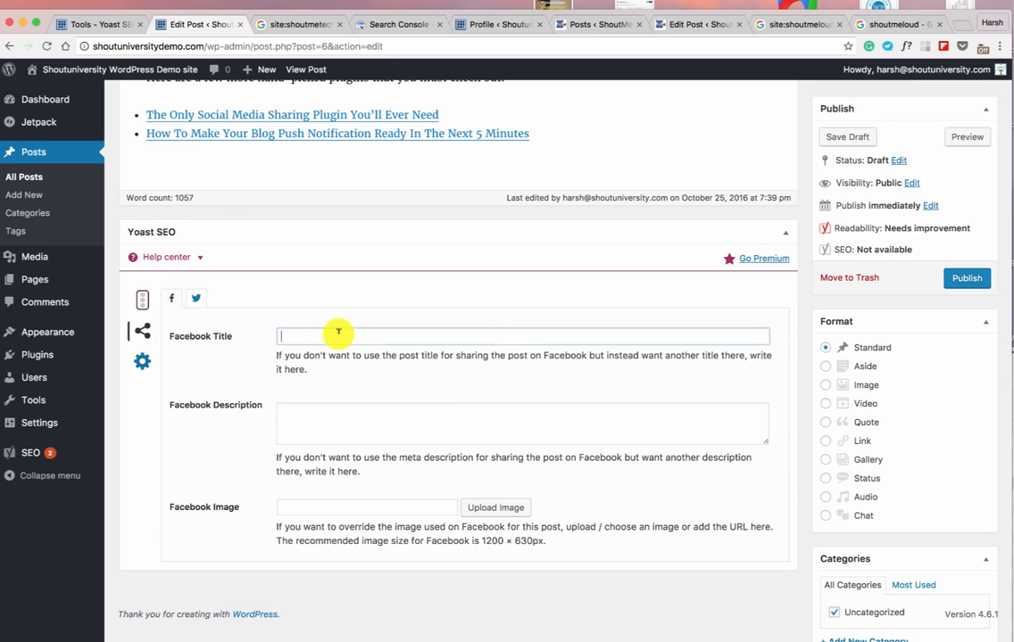
- Set the post's Twitter title to "How To Make Your #WordPress Site Multilingual Within 10 Minutes"
left_click(195, 298)
left_click(295, 337)
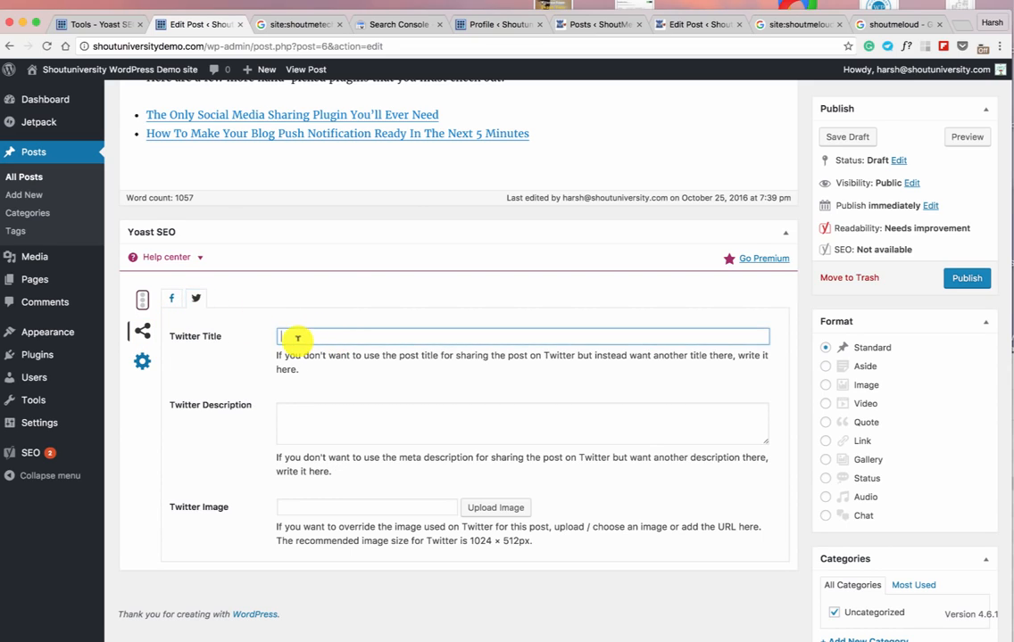
type("How To Make Your WordPress Site Multilingual Within 10 Minutes")
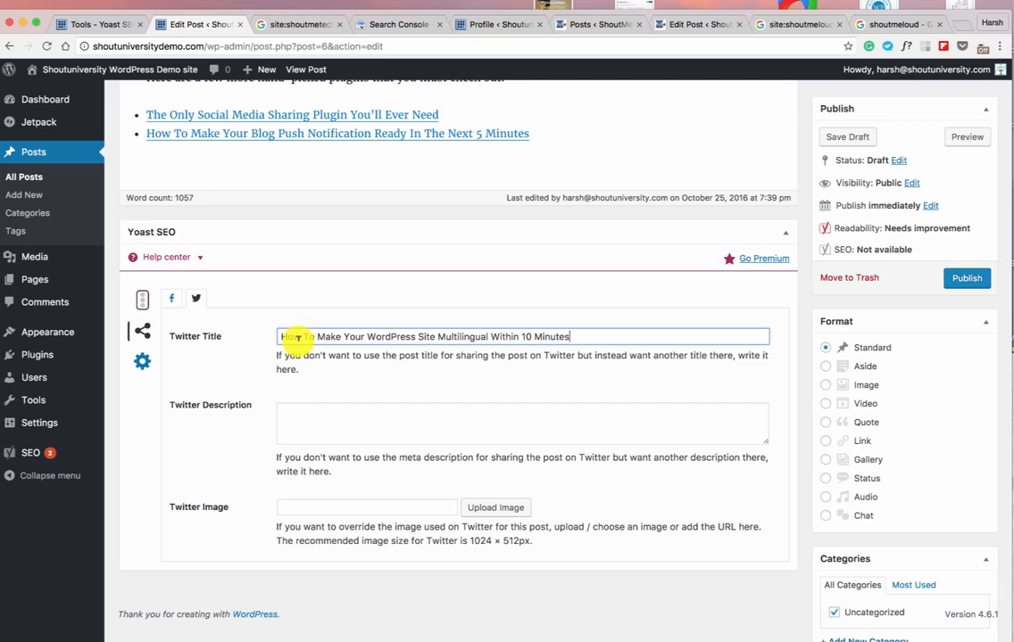
left_click(368, 336)
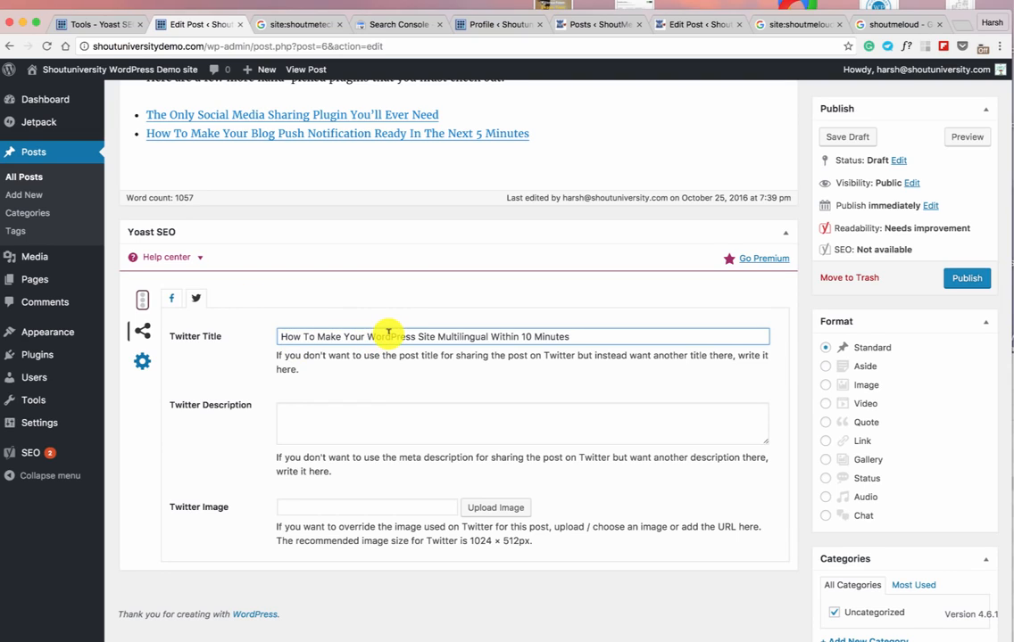
type("#")
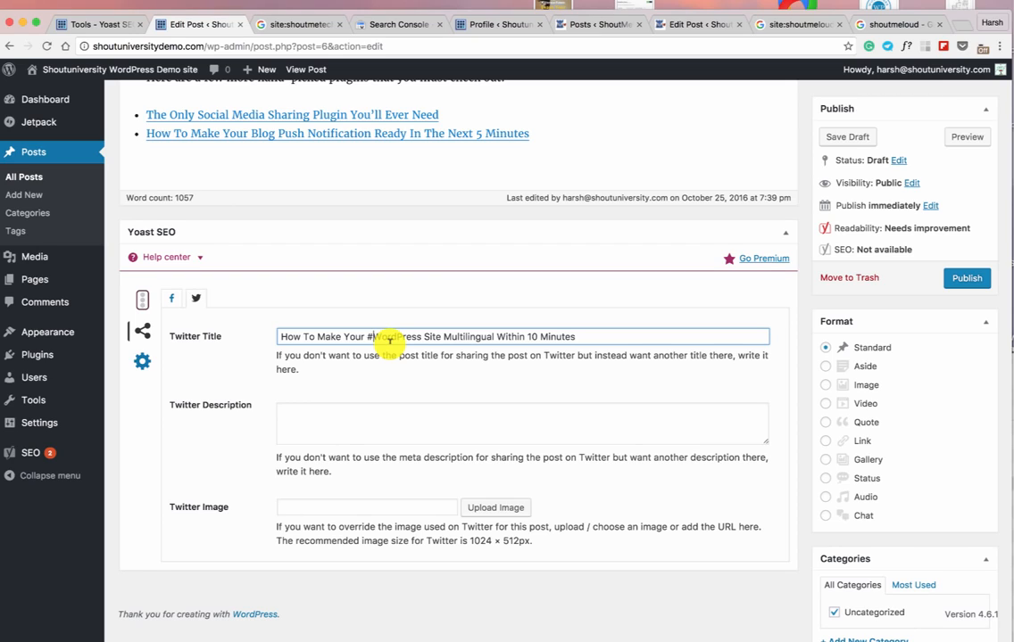
left_click(404, 508)
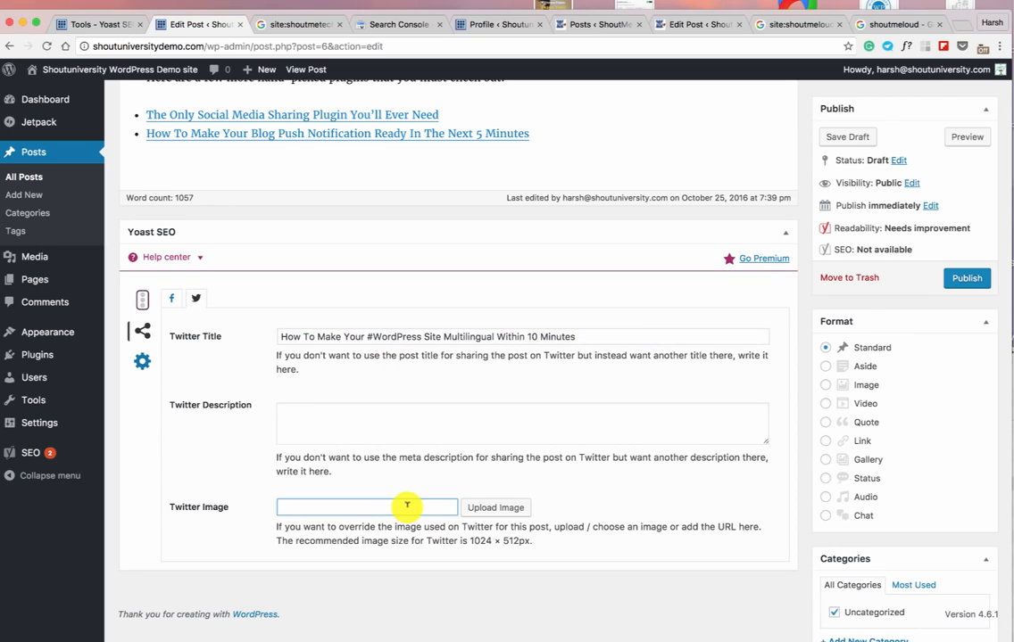
- Set the post's Facebook image to the "Leave Your Past Behind" picture from the media library
left_click(389, 426)
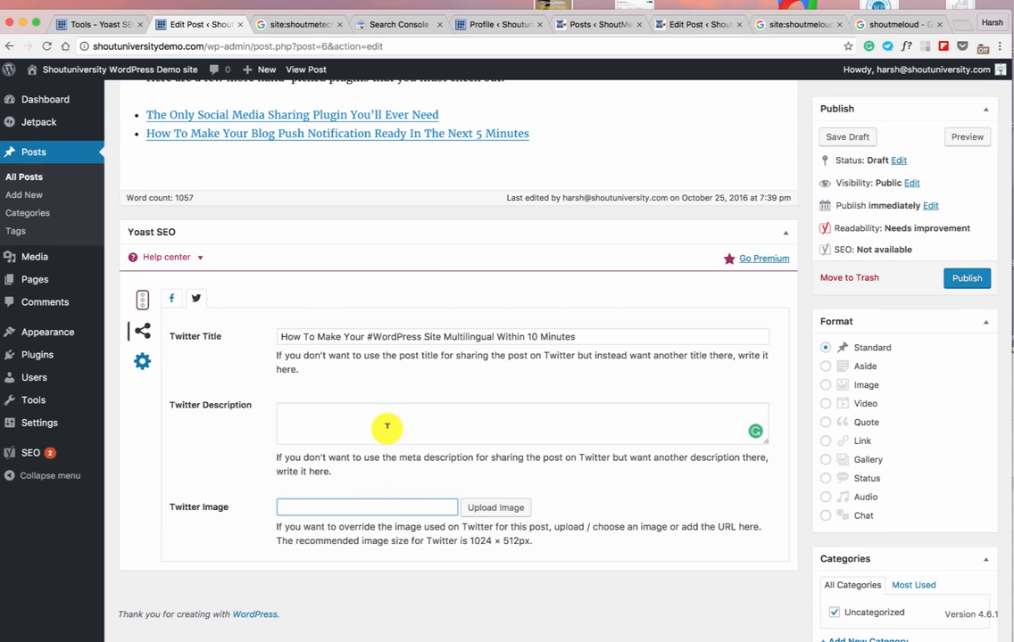
left_click(171, 298)
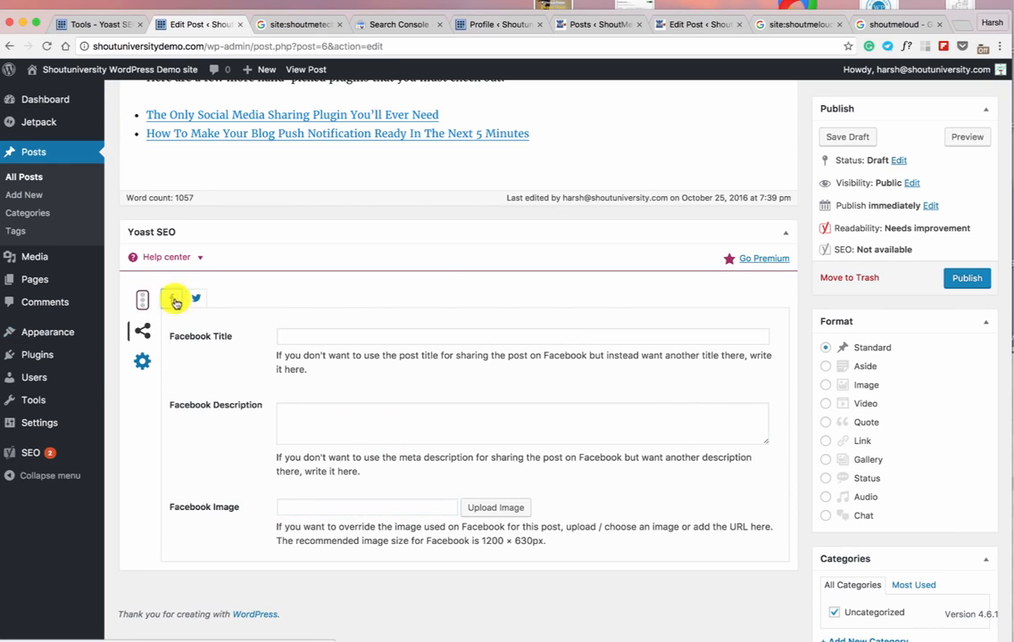
left_click(490, 506)
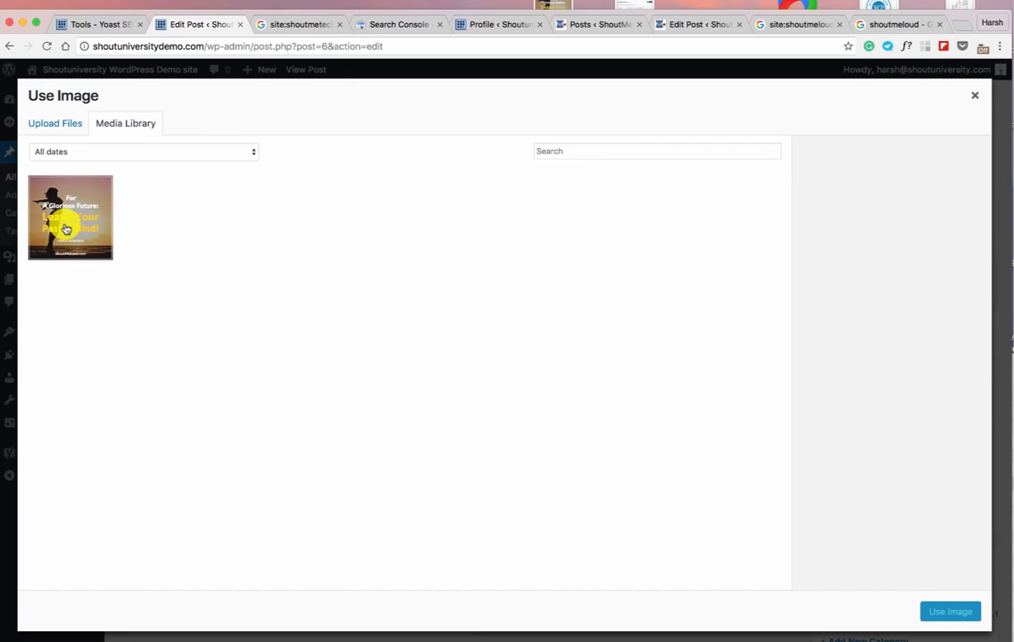
left_click(73, 205)
left_click(956, 611)
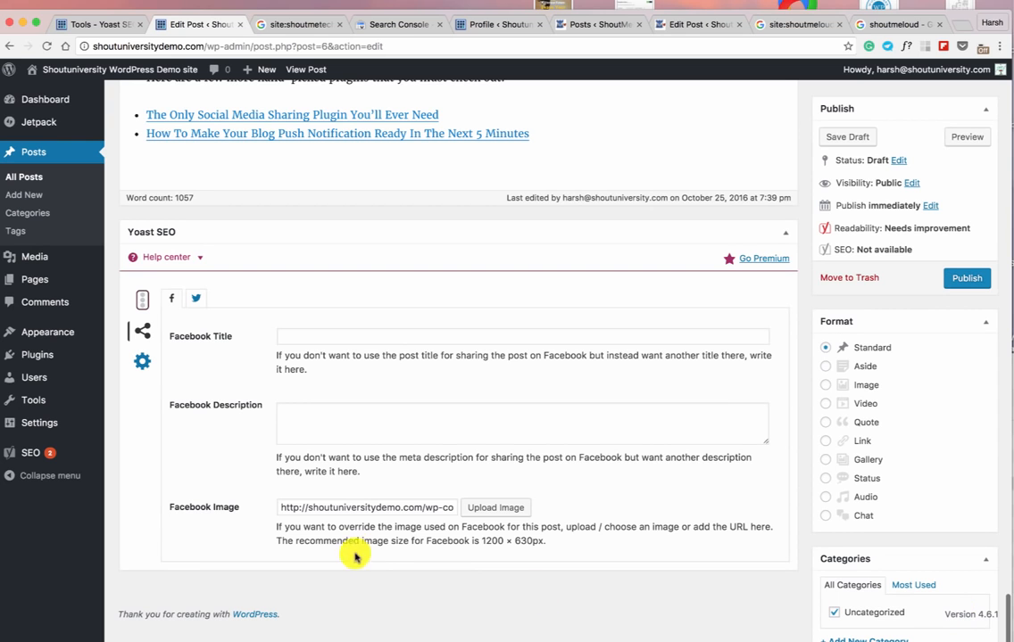
- Check the recommended Twitter image size and use 1-Facebook.png from the media library as the post's Twitter image
left_click(195, 298)
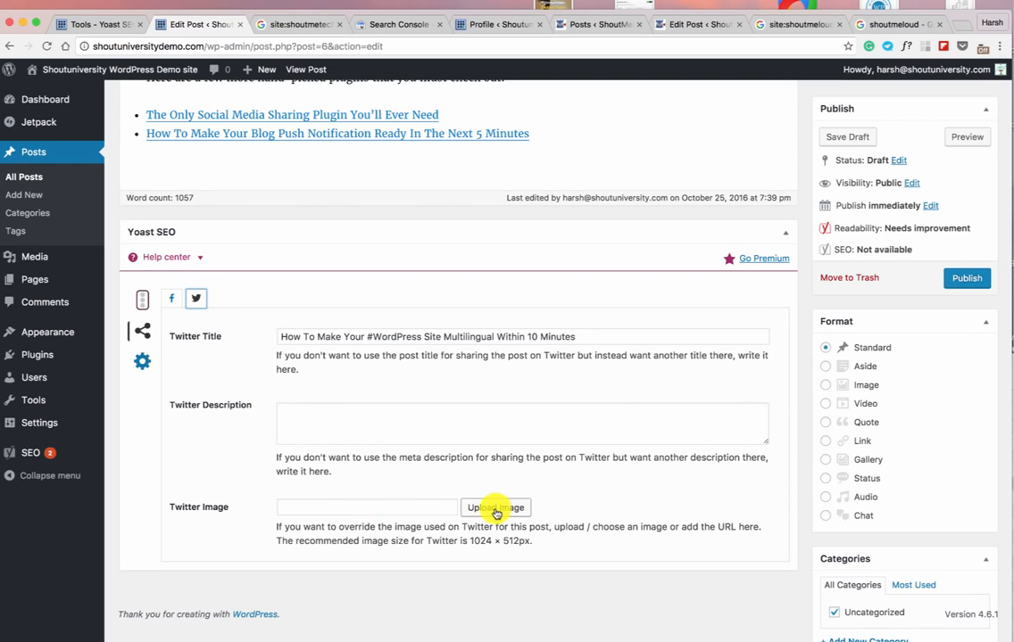
left_click_drag(533, 542, 466, 544)
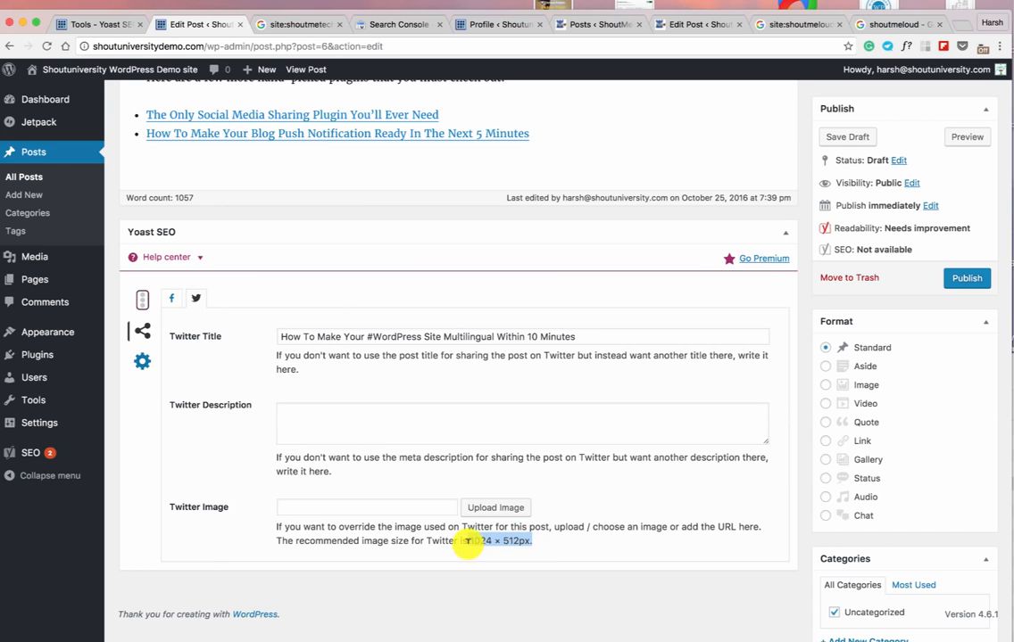
left_click(482, 507)
left_click(102, 228)
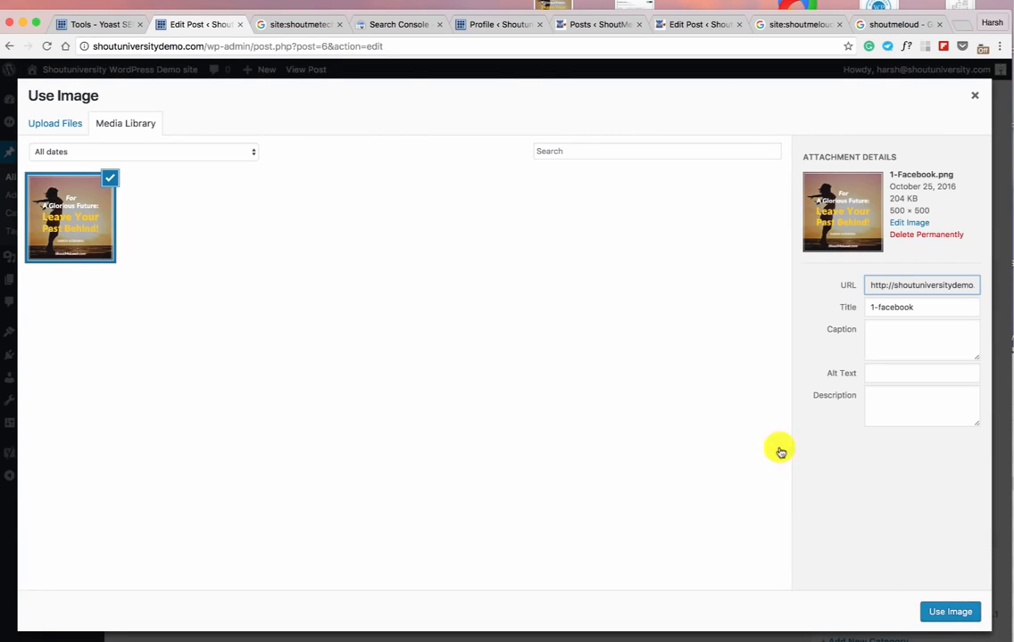
left_click(950, 611)
- Look over the images in the post's content and compare its Facebook and Twitter sharing settings
scroll(514, 470, "up", 20)
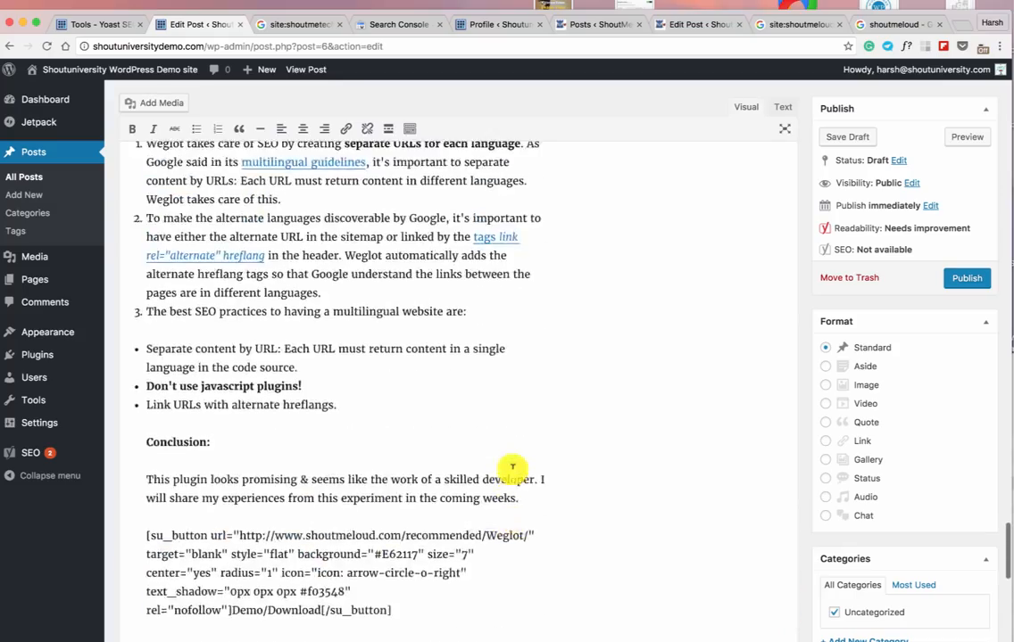
scroll(514, 470, "up", 20)
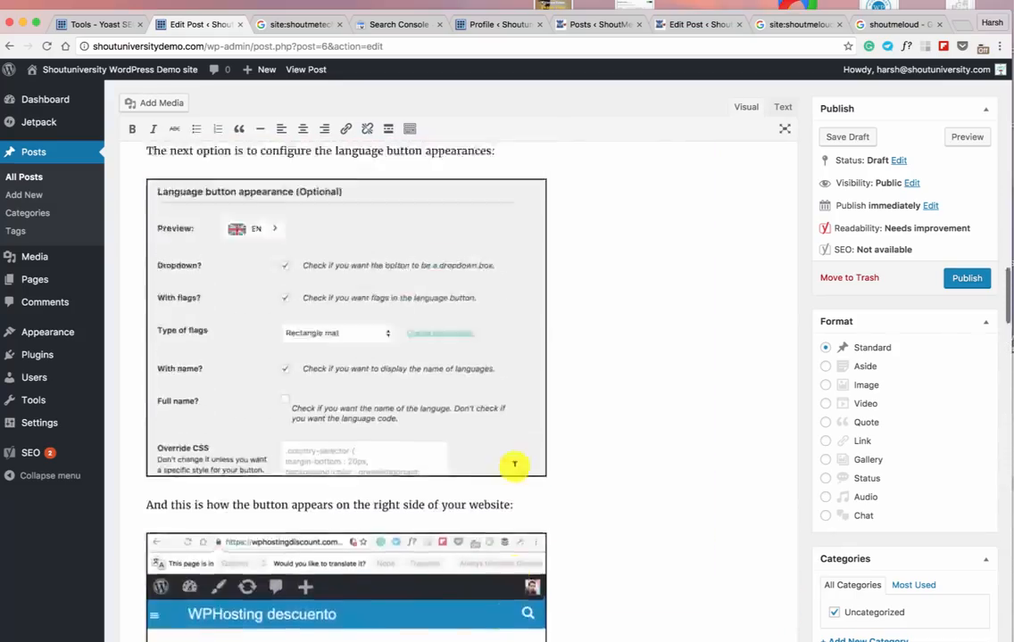
scroll(513, 463, "up", 3)
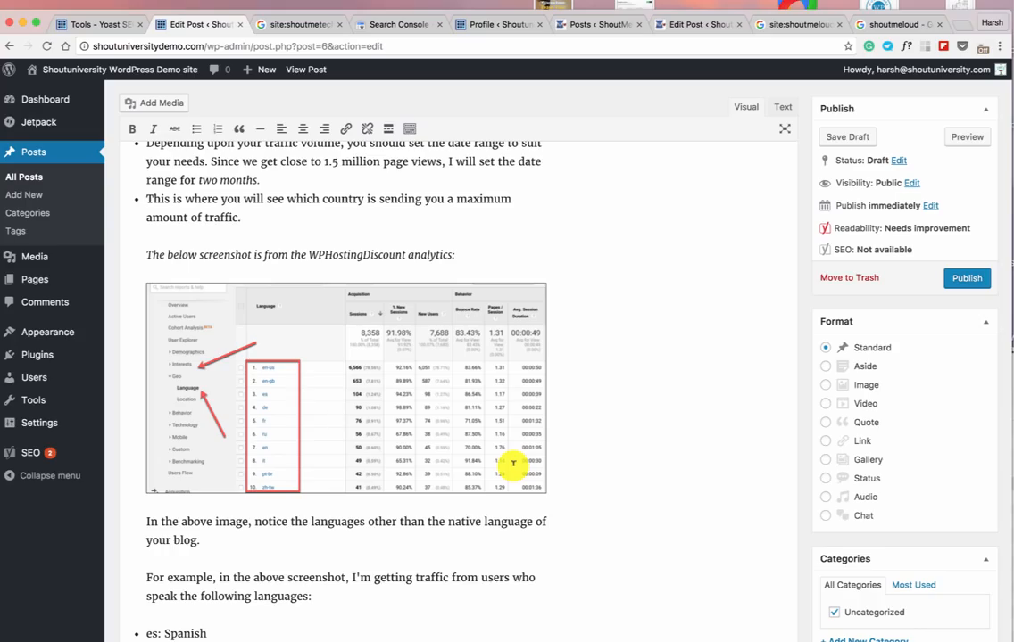
scroll(513, 464, "down", 20)
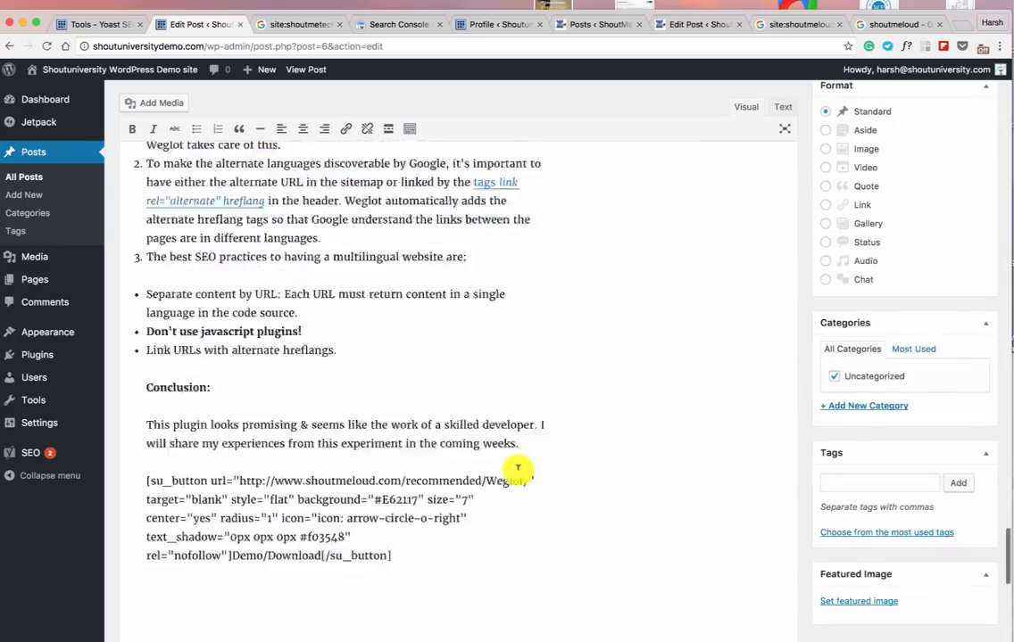
scroll(518, 468, "down", 15)
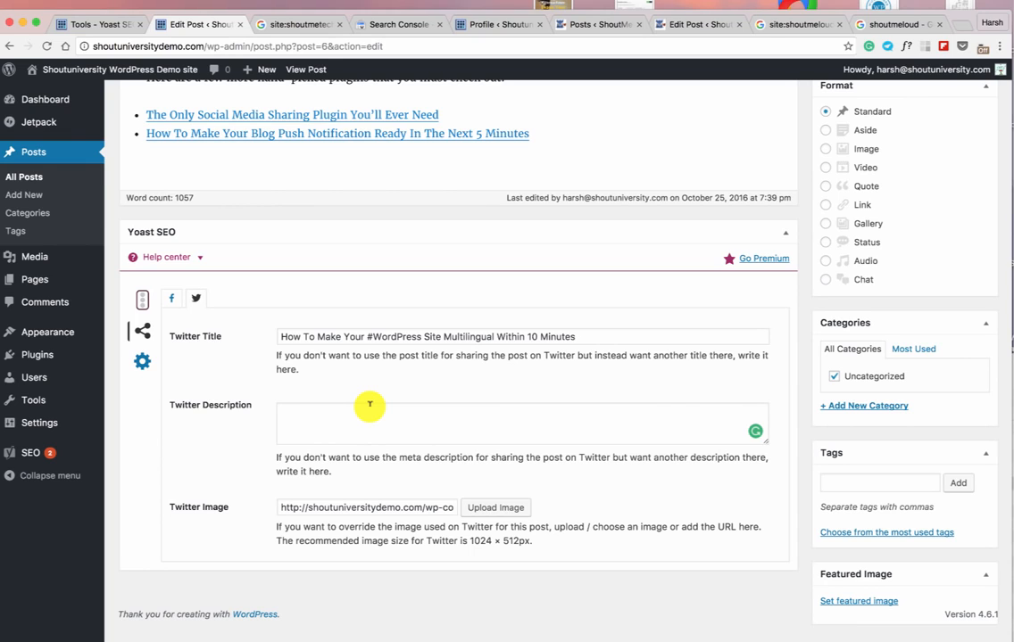
left_click(172, 298)
left_click(350, 336)
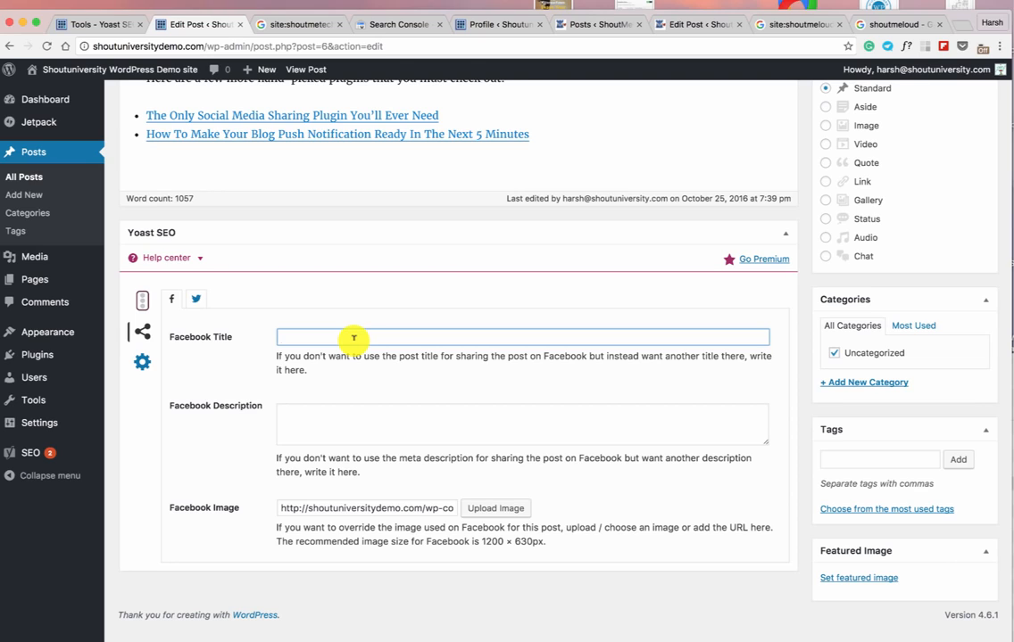
left_click(196, 300)
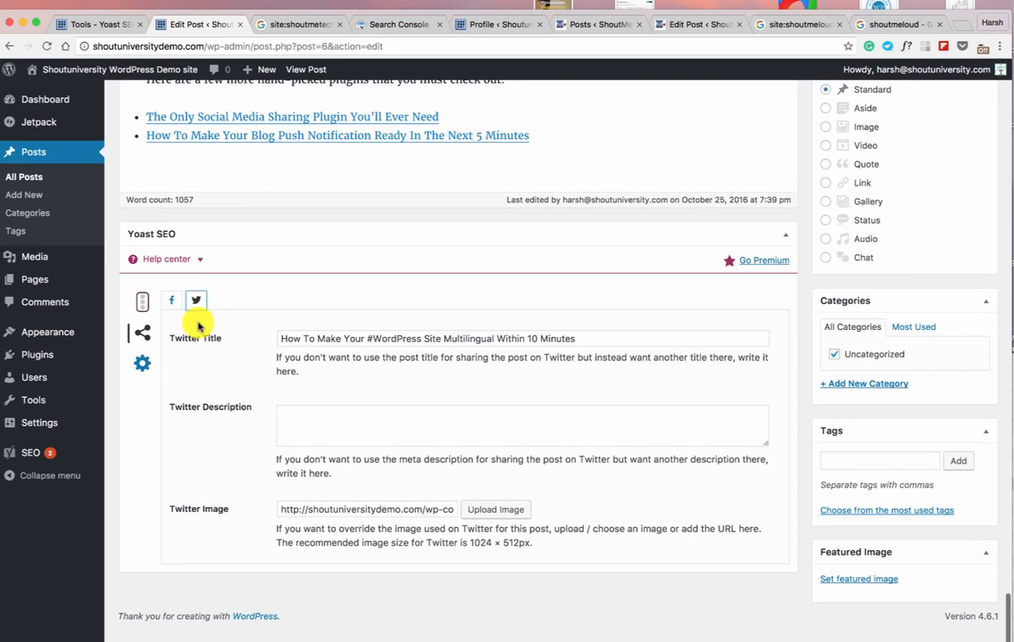
- Set Meta robots index to noindex in the post's advanced Yoast SEO settings
left_click(143, 364)
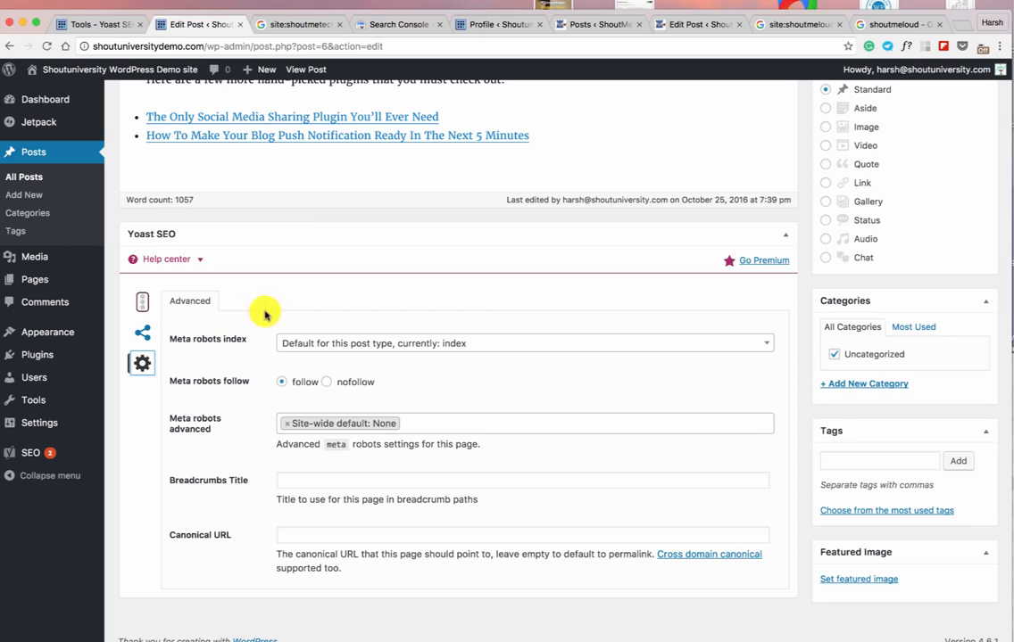
left_click(316, 344)
left_click(309, 424)
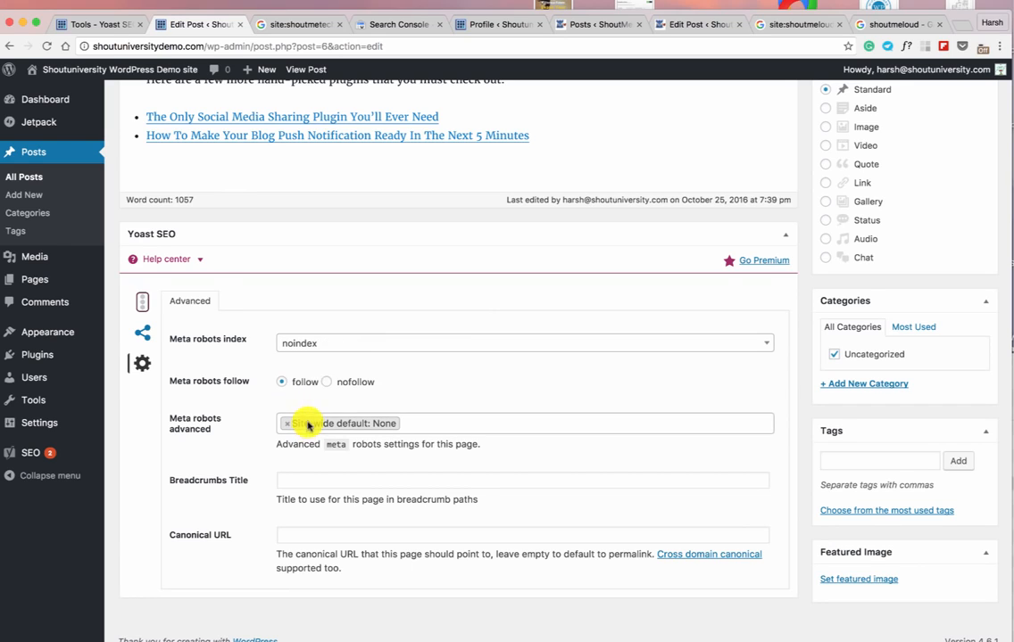
- Inspect the two plugin links ending the post, set Meta robots follow to nofollow, and go to the Canonical URL field
left_click(269, 129)
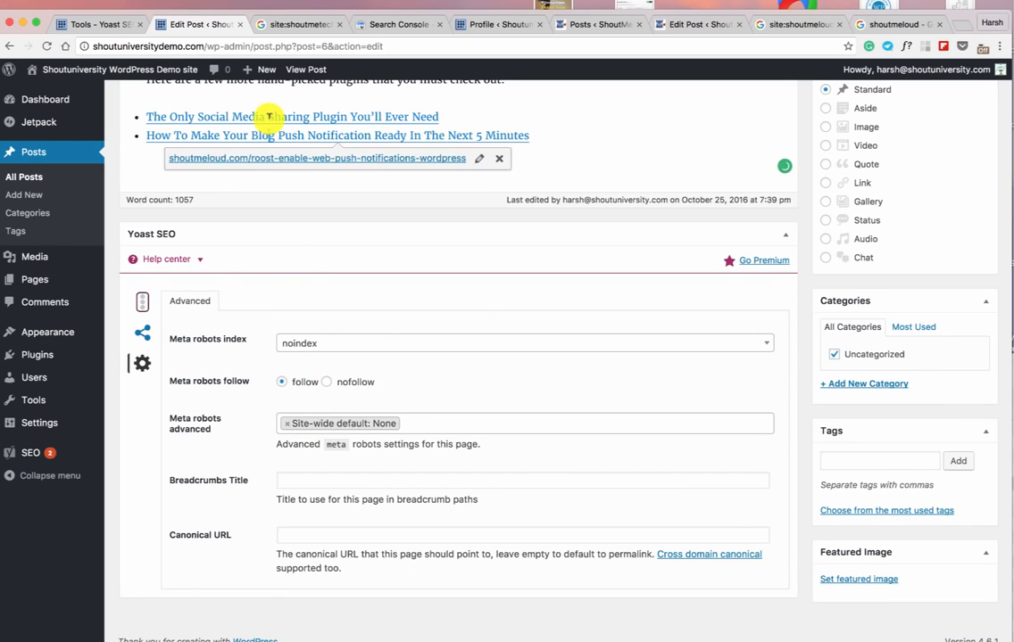
left_click(268, 117)
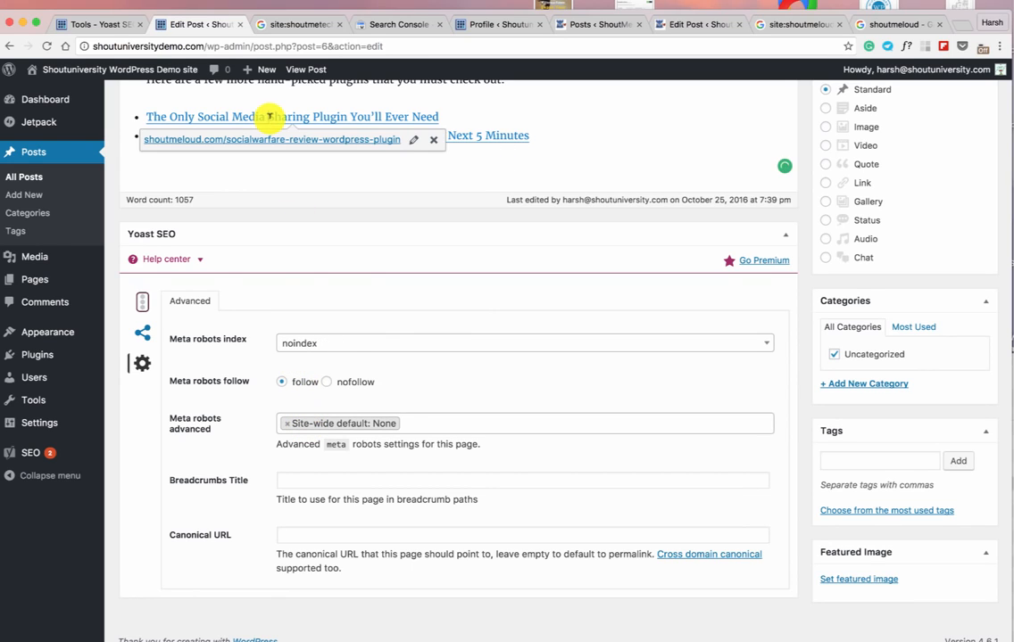
left_click(327, 382)
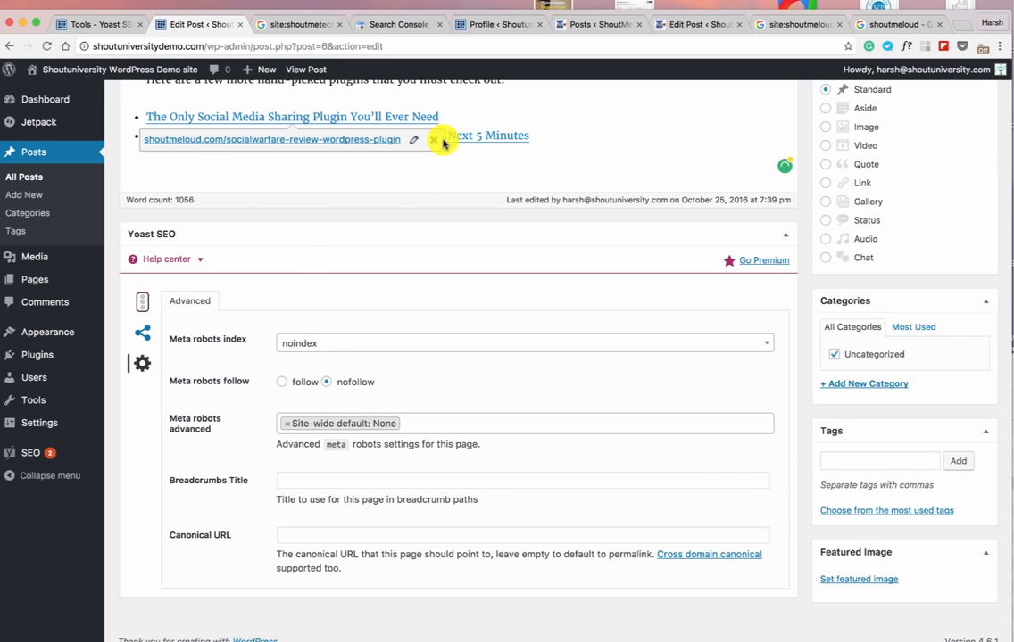
scroll(388, 322, "down", 1)
scroll(388, 322, "down", 1)
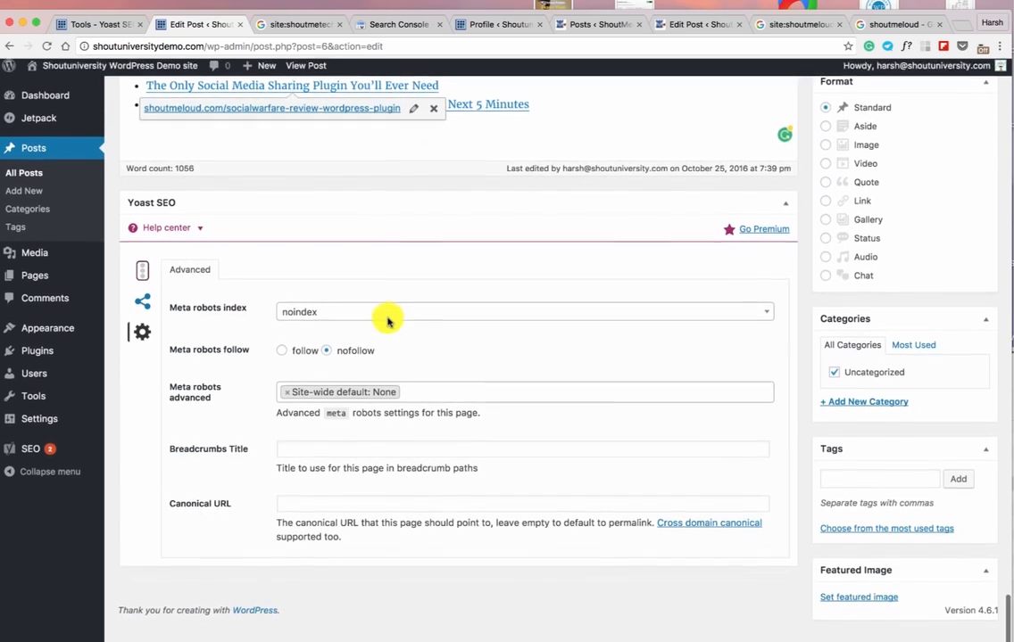
left_click(308, 508)
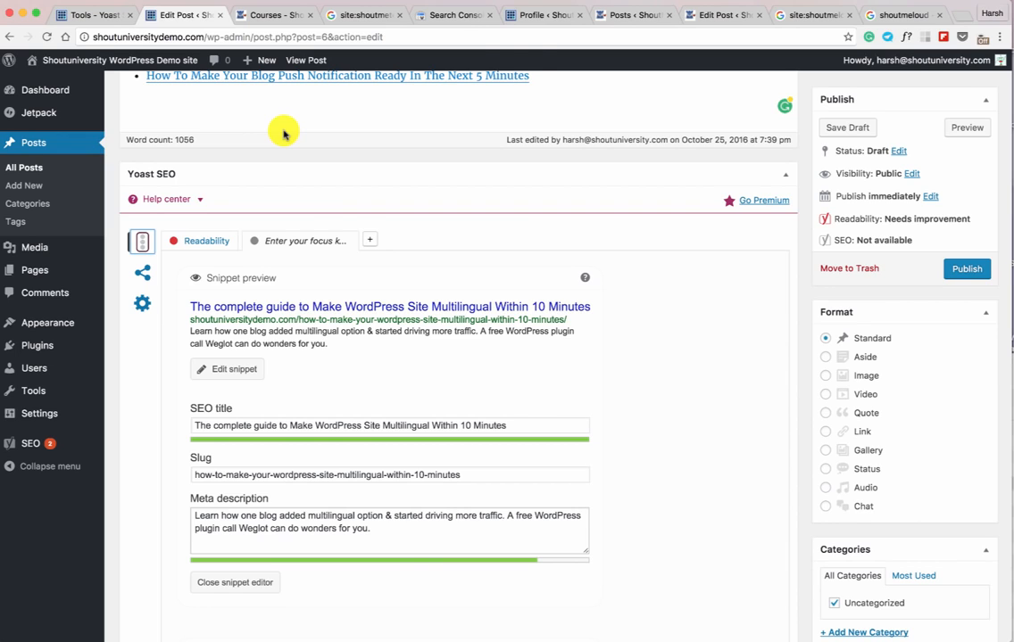
- Look over the Shout University courses page, opening the Affiliate Marketing Course in a separate tab, and return to the post editor
left_click(275, 15)
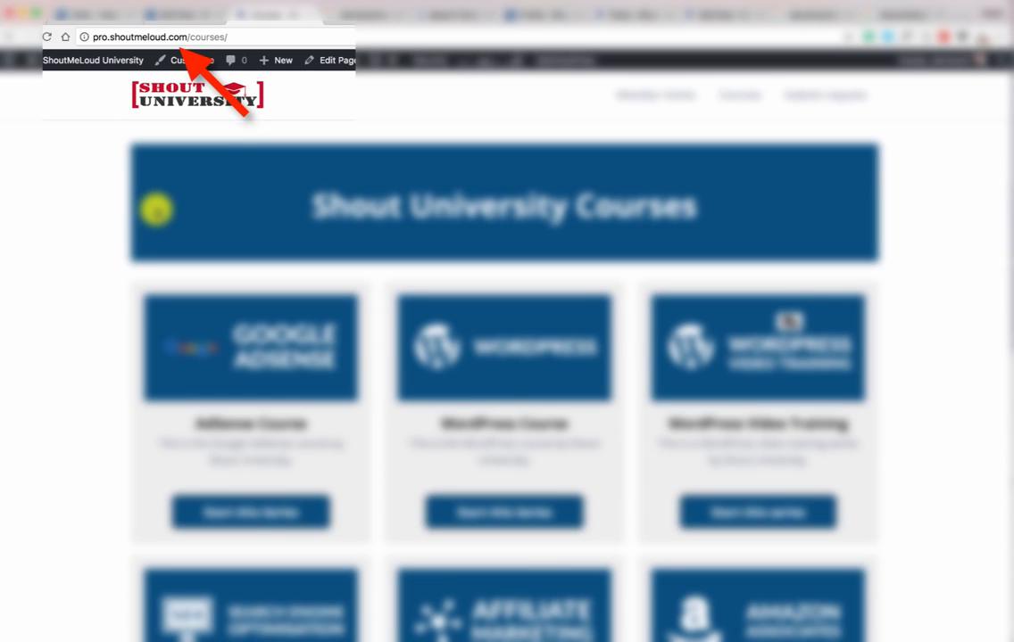
scroll(174, 249, "down", 3)
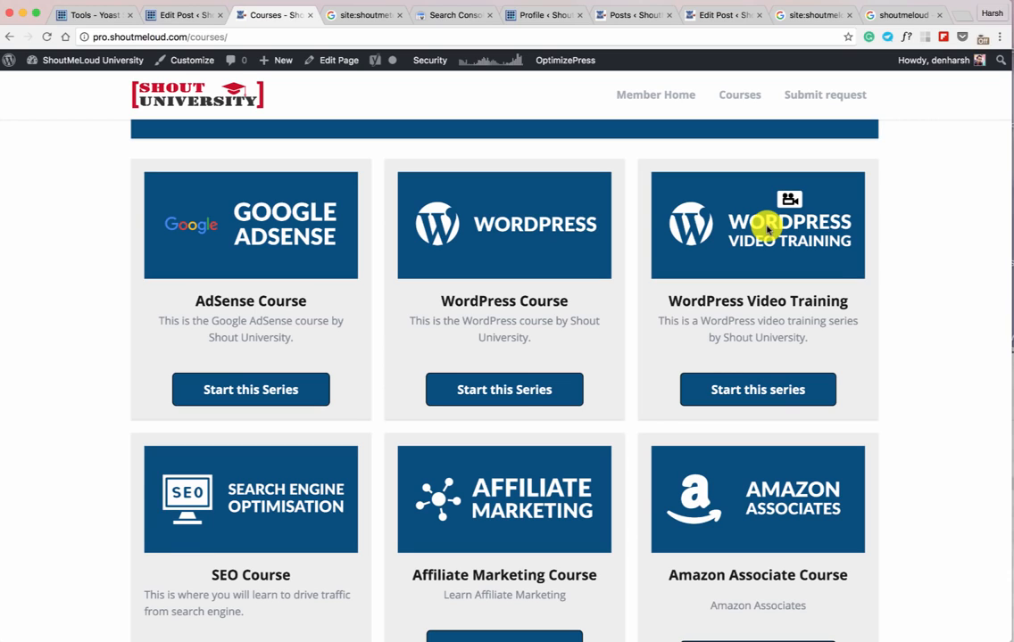
scroll(559, 351, "down", 2)
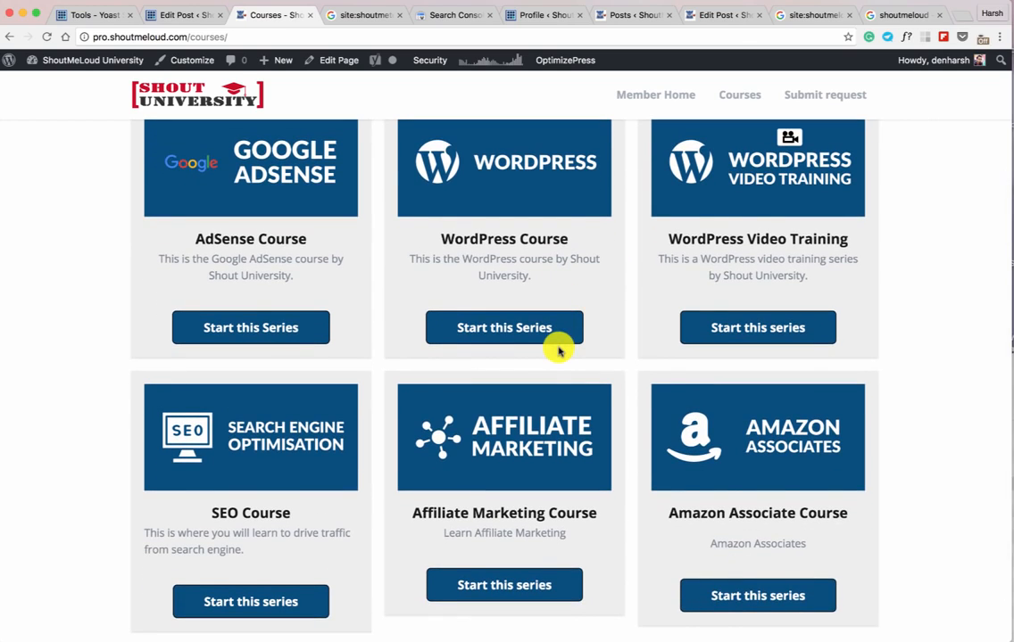
left_click_drag(430, 514, 631, 505)
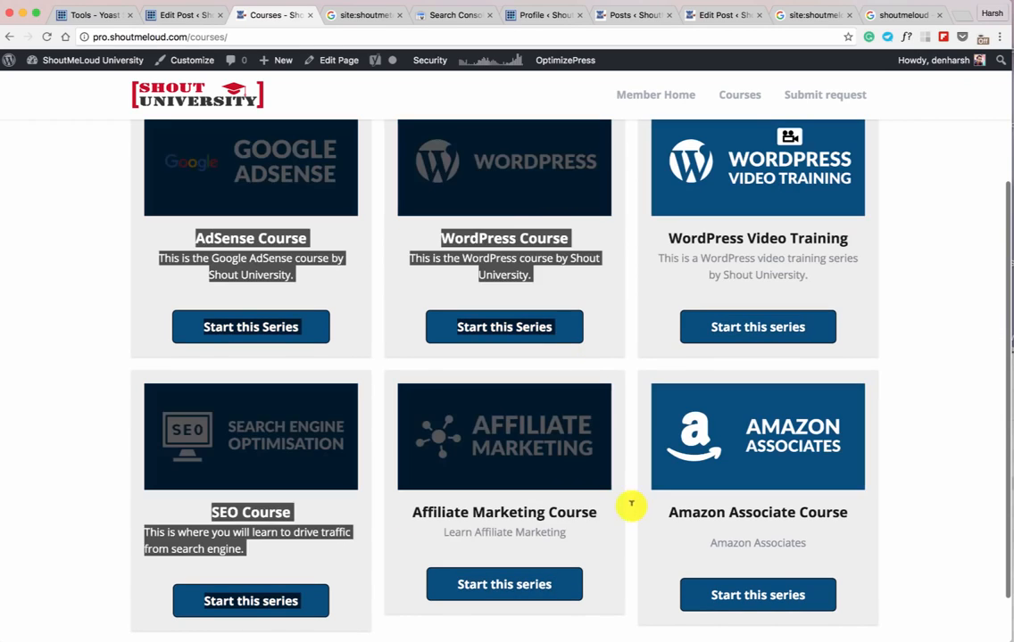
left_click(631, 505)
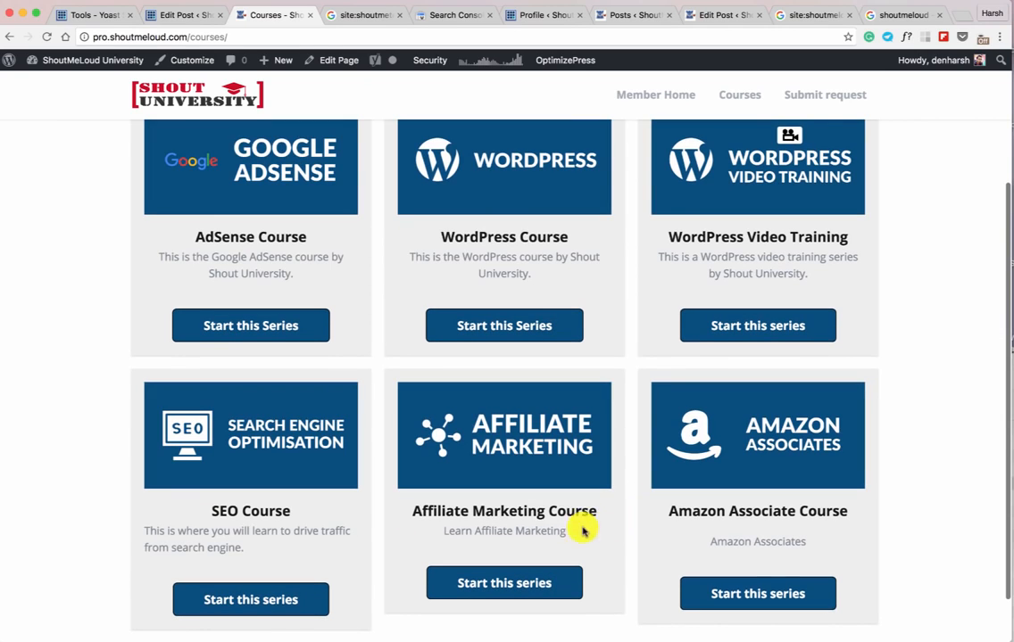
left_click(530, 584, "super")
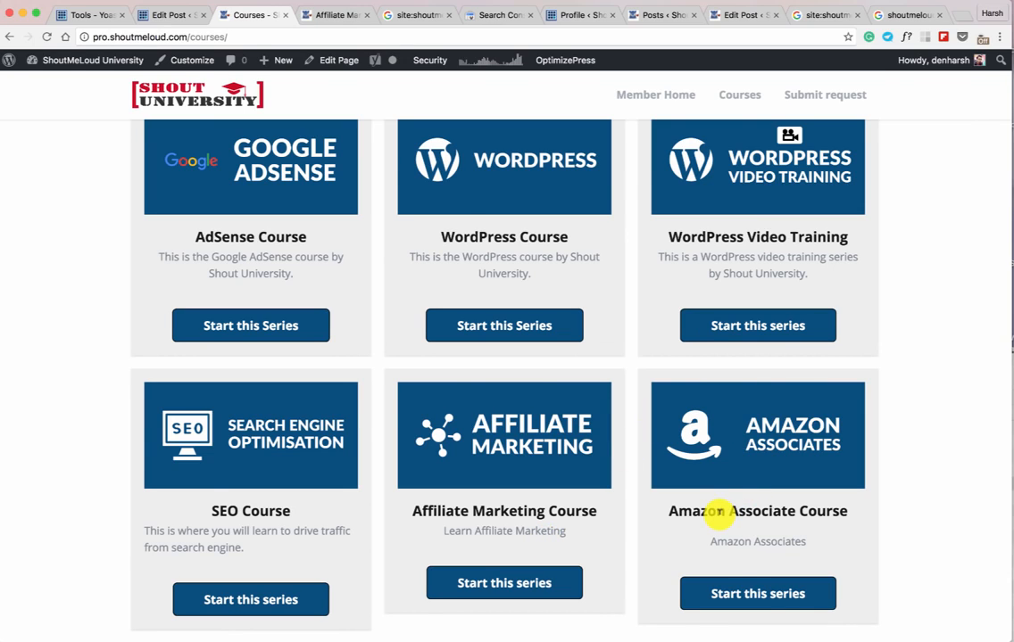
scroll(267, 247, "up", 3)
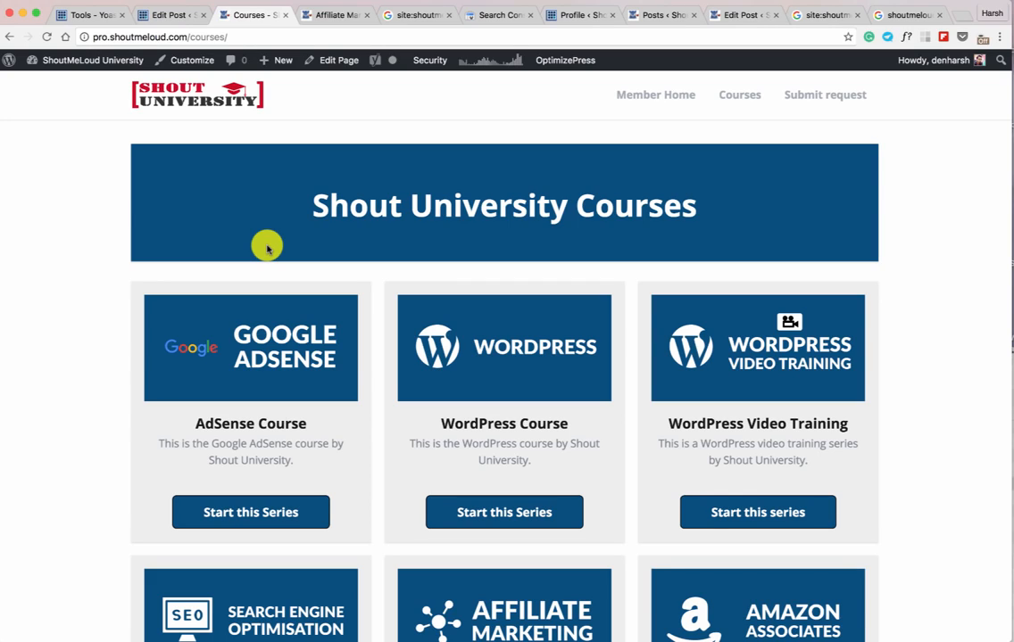
left_click(156, 14)
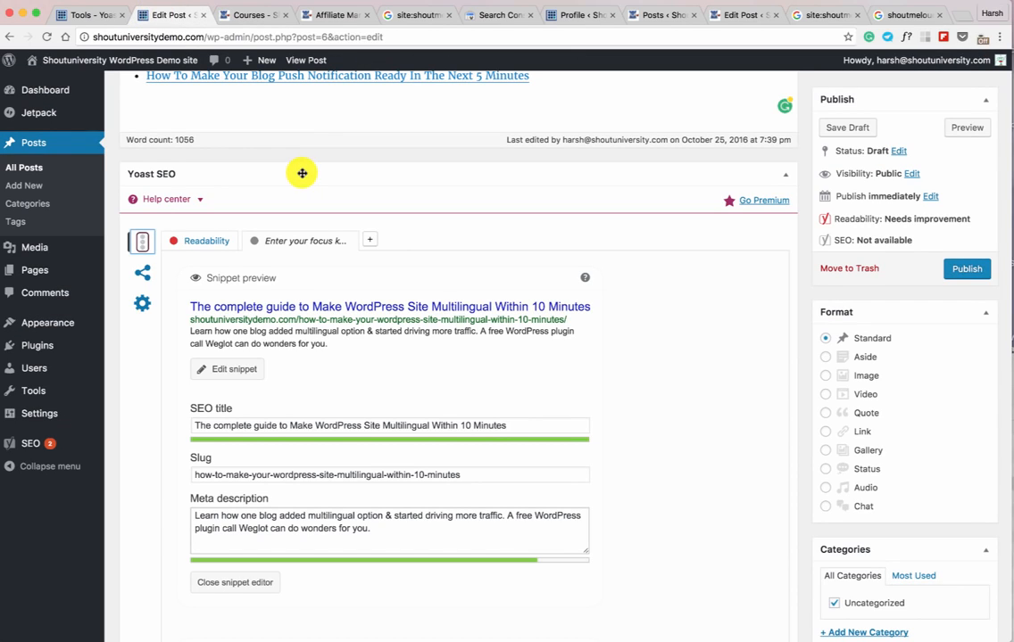